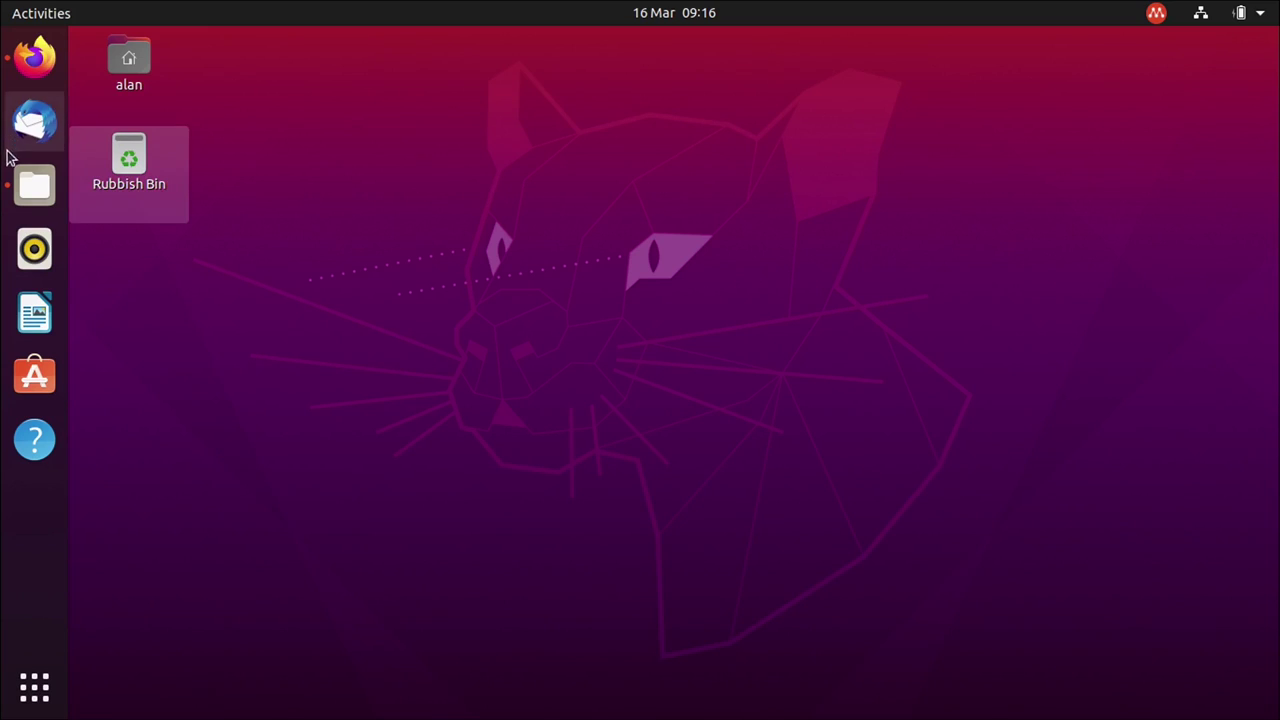
View photo_2020-03-15_23-55-23.jpg from Downloads at 300% in a maximized Image Viewer, then close it.
{"action": "left_click", "coordinate": [34, 186]}
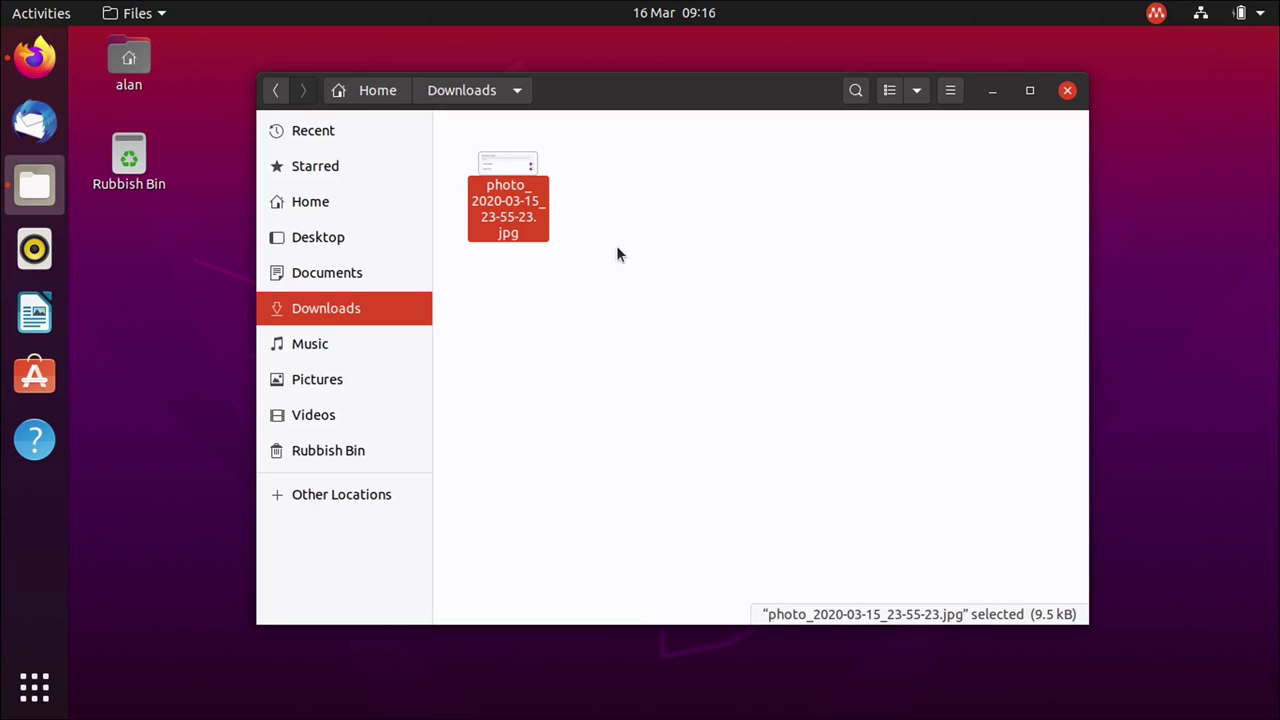
{"action": "double_click", "coordinate": [493, 170]}
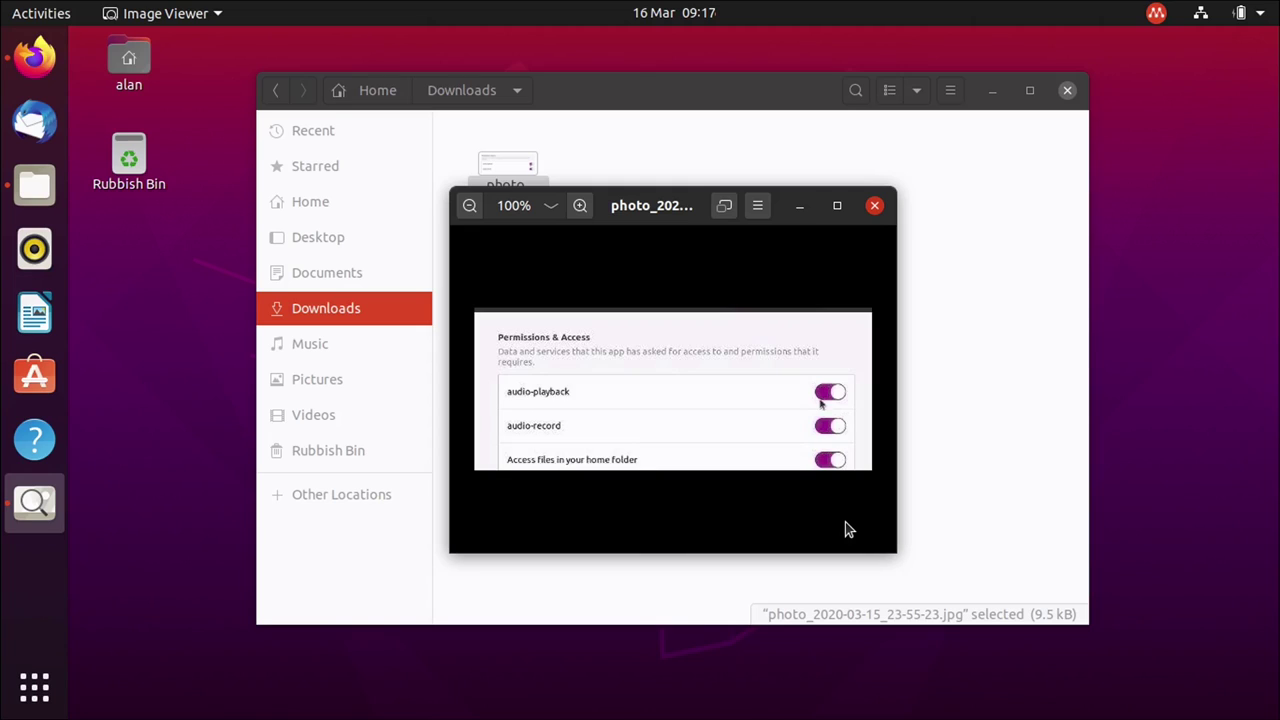
{"action": "left_click", "coordinate": [579, 205]}
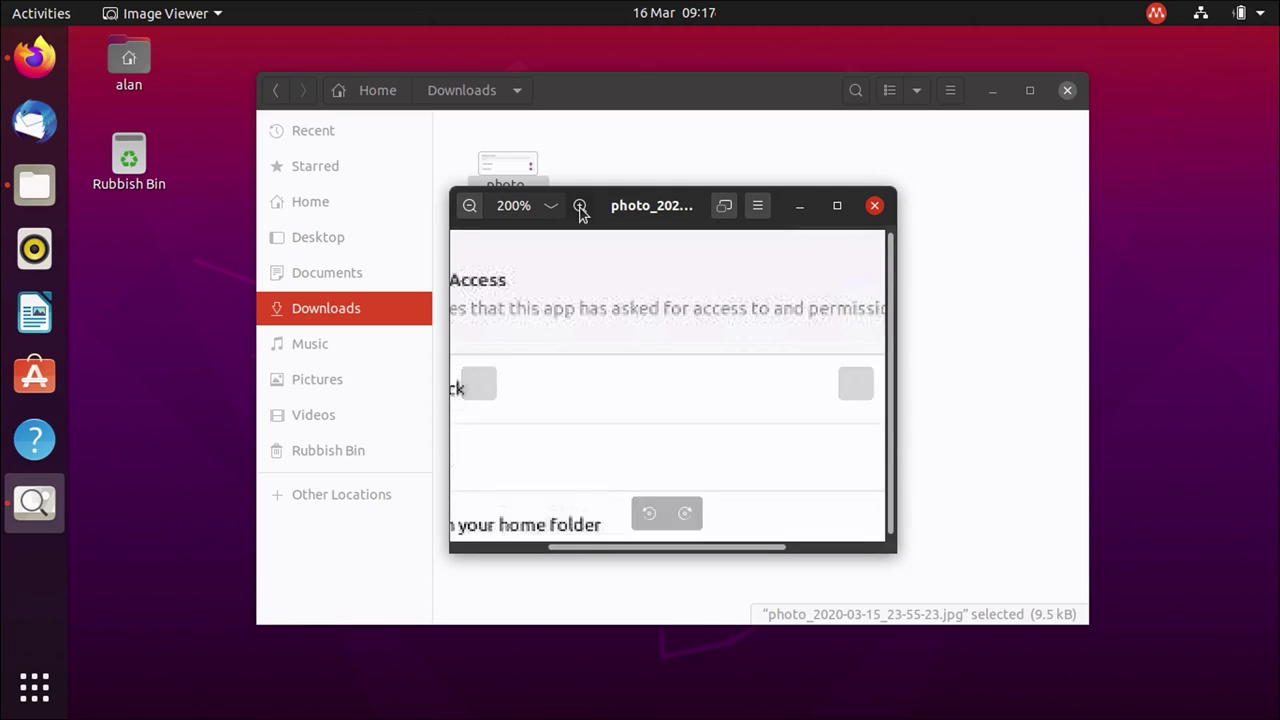
{"action": "left_click", "coordinate": [579, 205]}
{"action": "double_click", "coordinate": [651, 205]}
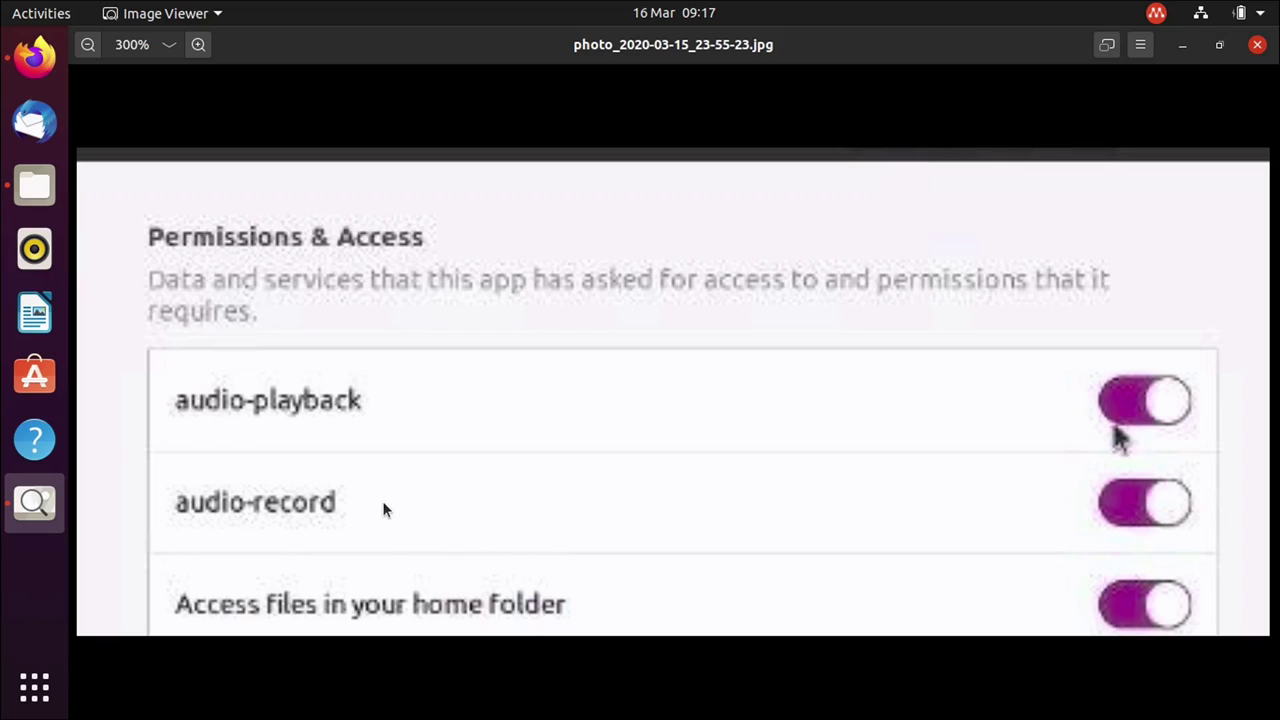
{"action": "left_click", "coordinate": [1259, 46]}
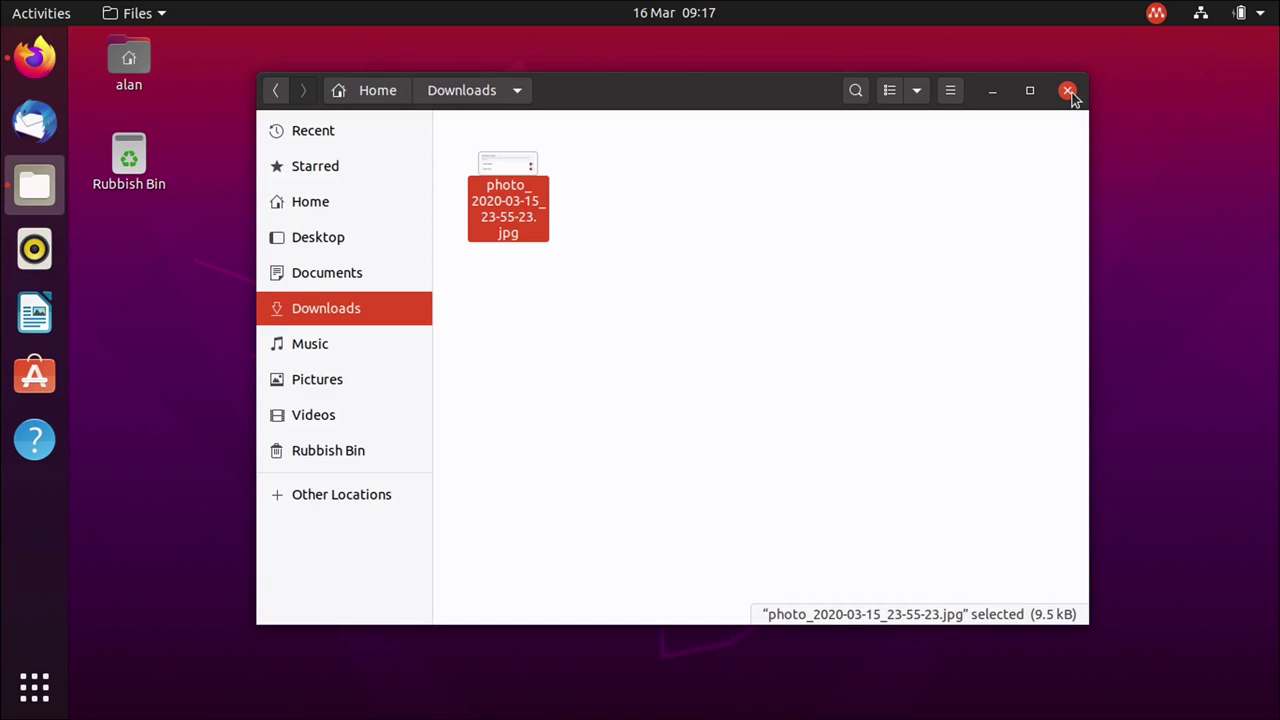
Close Files and go to the Applications page of GNOME Settings.
{"action": "left_click", "coordinate": [1070, 93]}
{"action": "left_click", "coordinate": [1259, 20]}
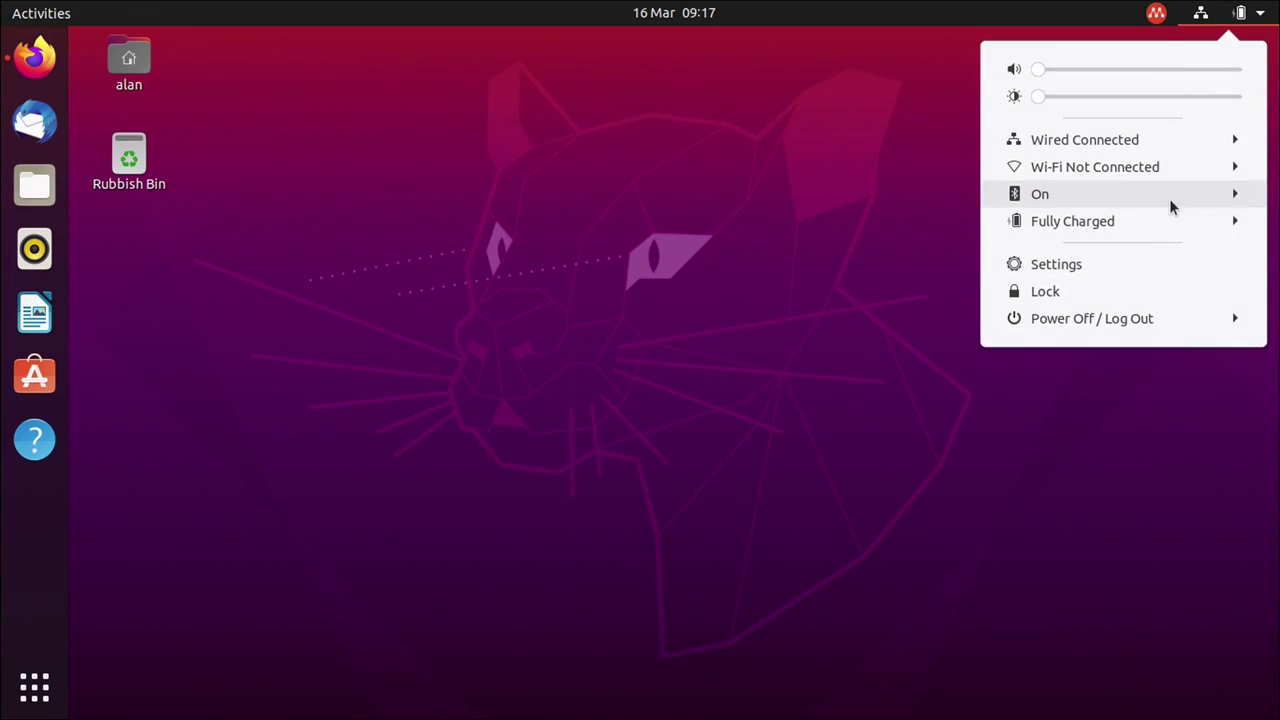
{"action": "left_click", "coordinate": [1114, 266]}
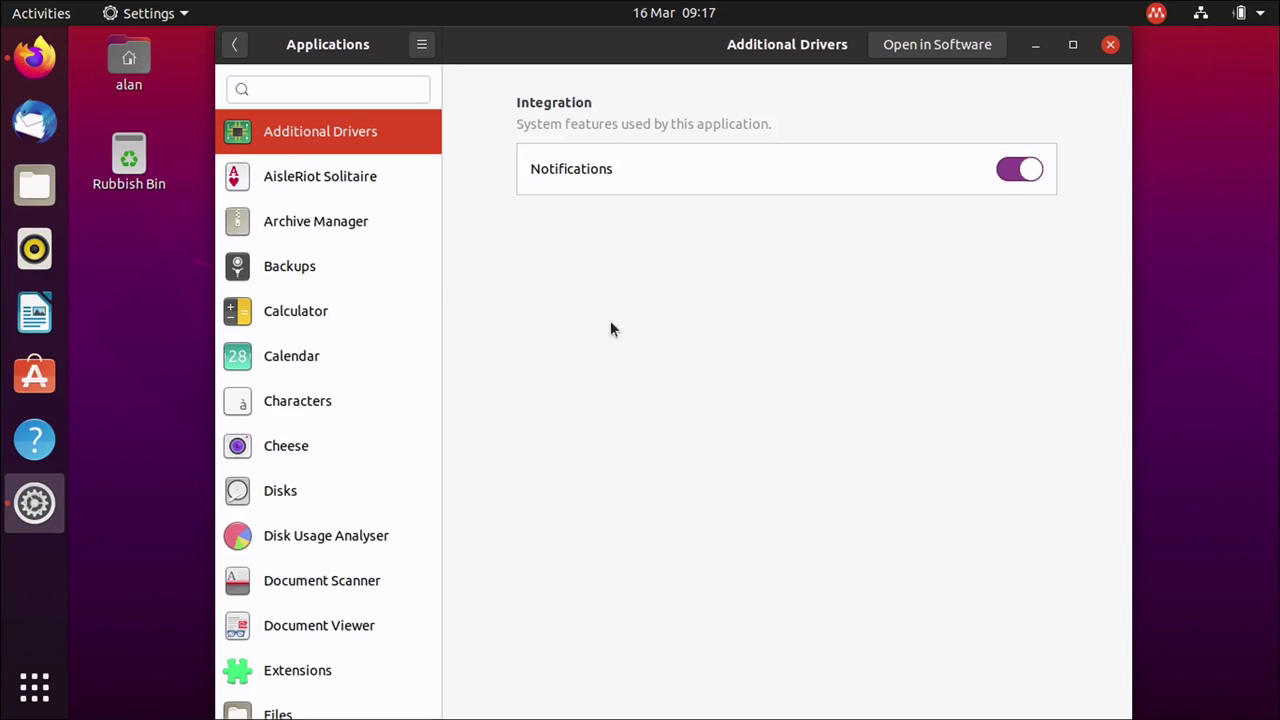
{"action": "left_click", "coordinate": [234, 44]}
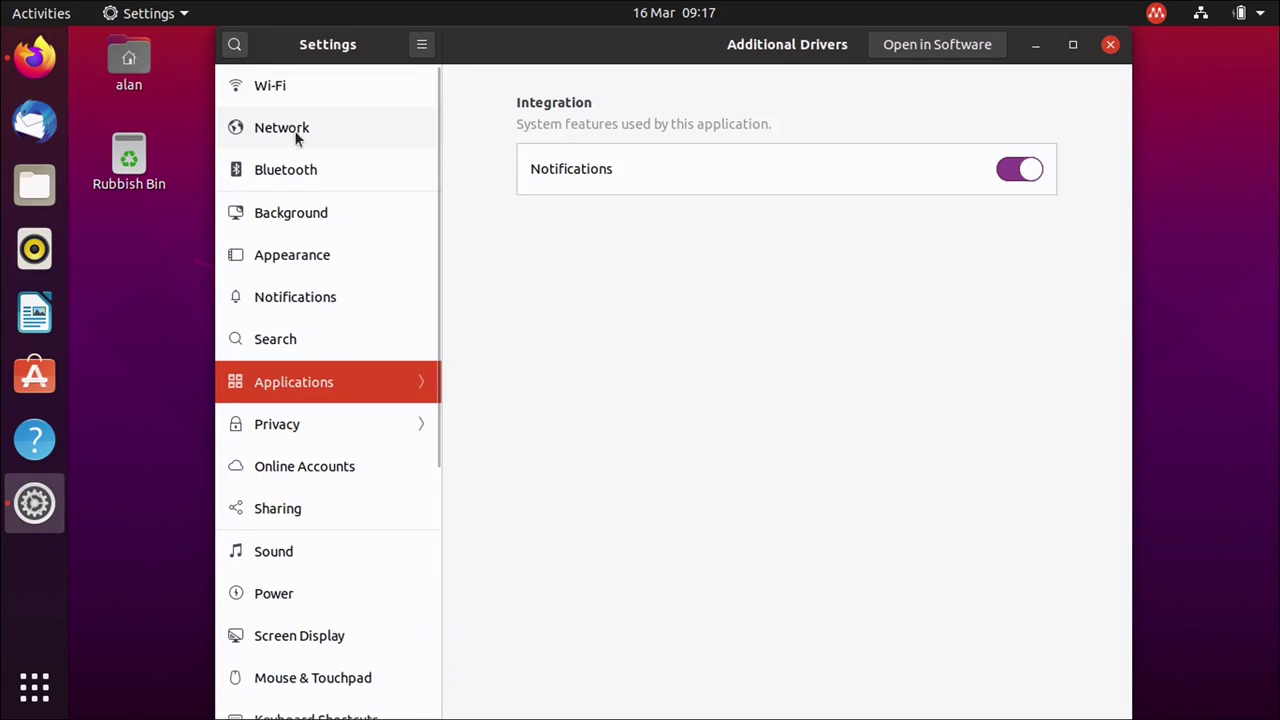
{"action": "left_click", "coordinate": [302, 381]}
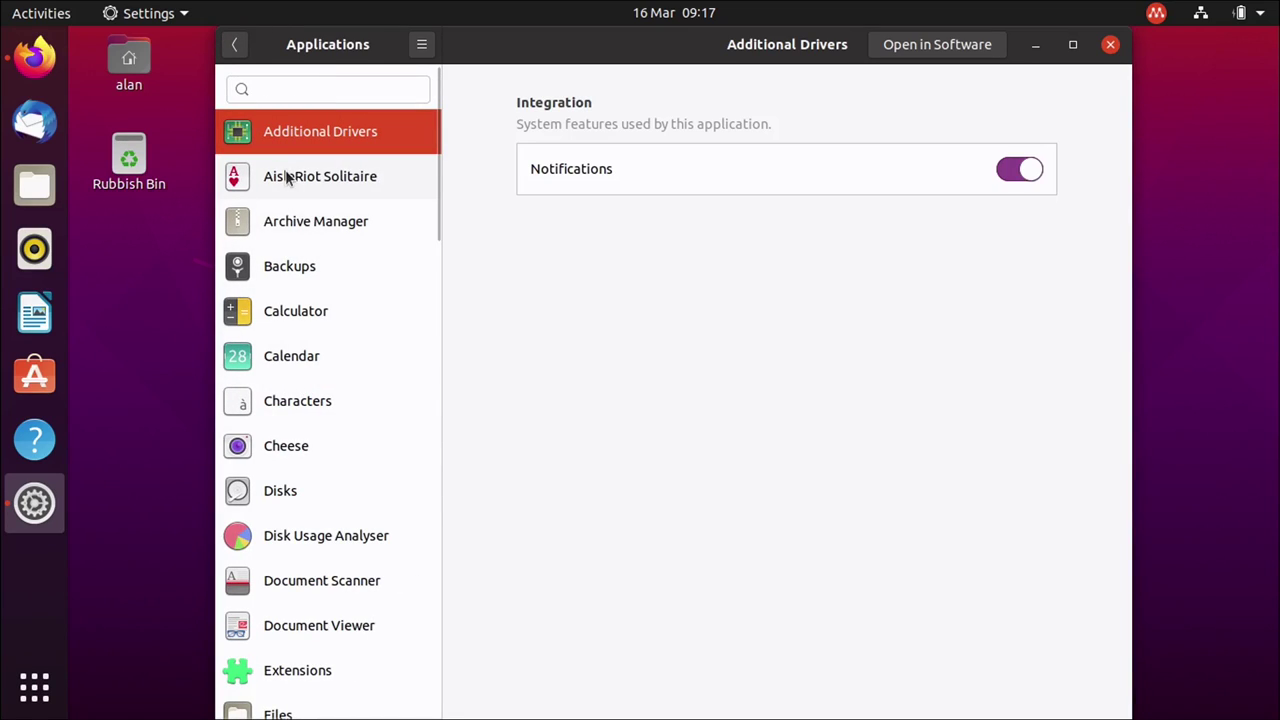
Search for sosumi, review its Permissions & Access list, then close Settings.
{"action": "left_click", "coordinate": [311, 81]}
{"action": "type", "text": "sosu"}
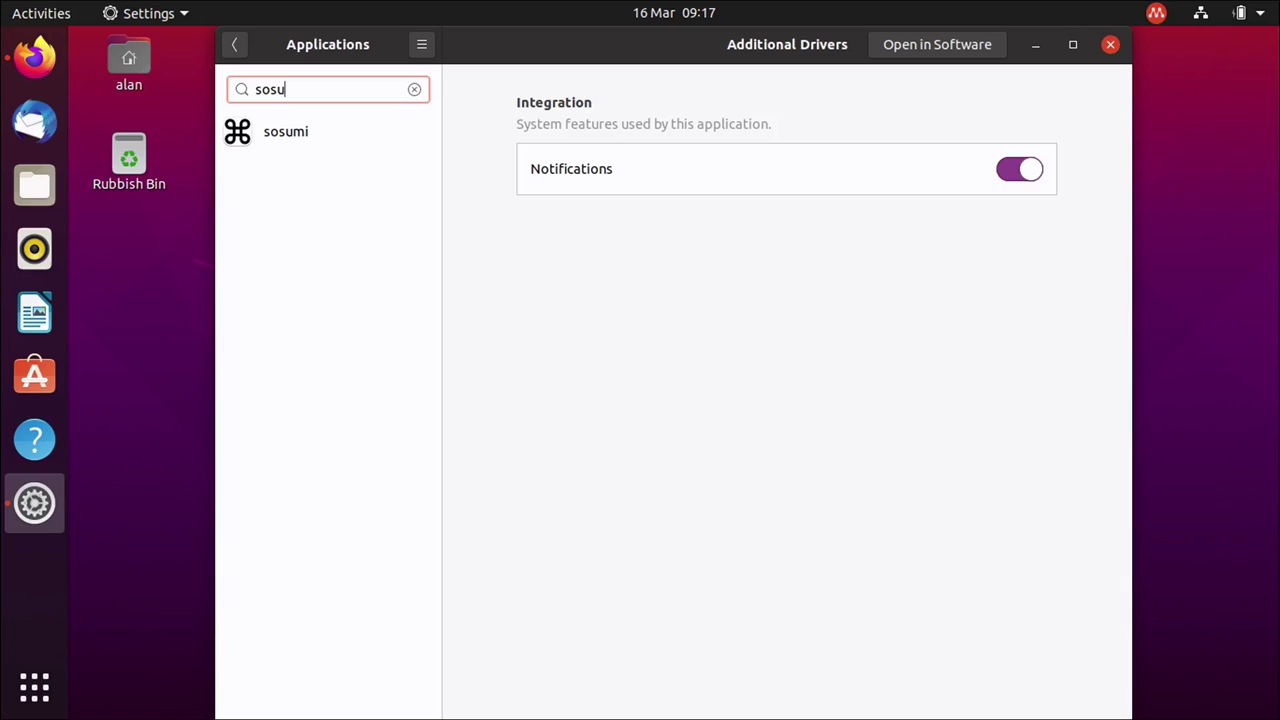
{"action": "left_click", "coordinate": [310, 145]}
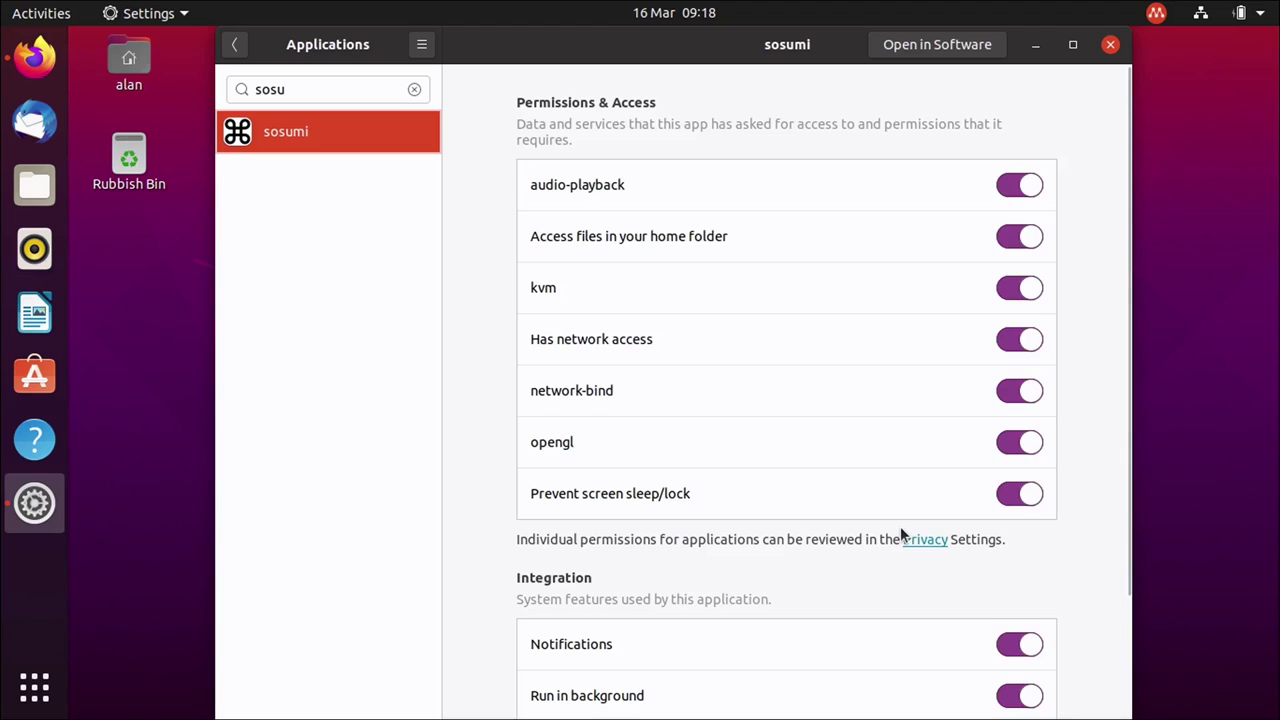
{"action": "left_click", "coordinate": [1110, 45]}
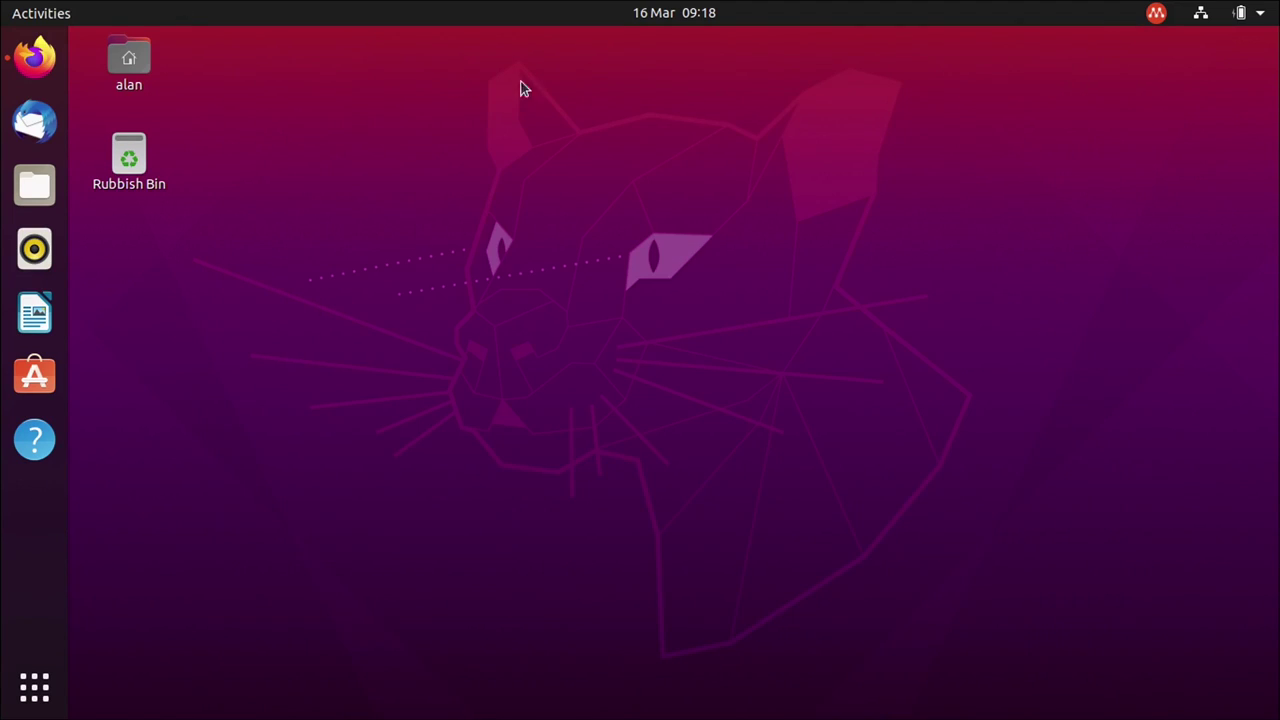
Bring up Firefox to read the #ubuntu-desktop discussion on where to file the bug.
{"action": "left_click", "coordinate": [24, 52]}
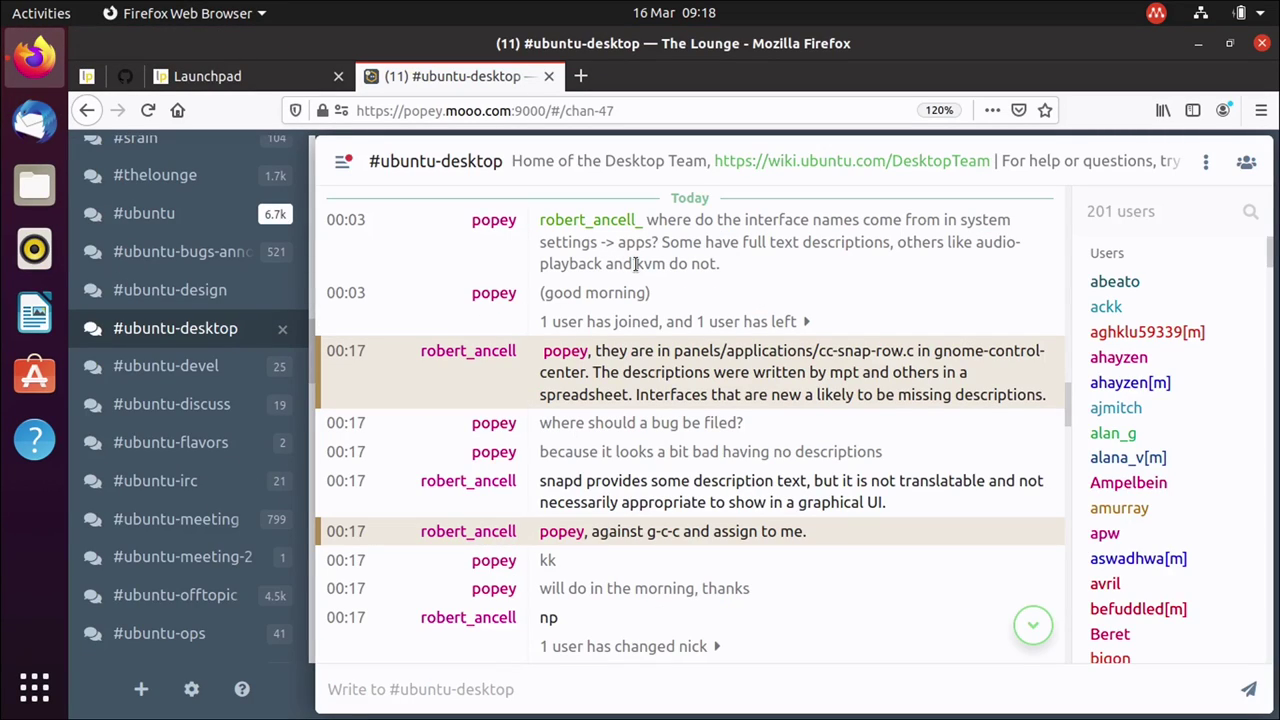
{"action": "mouse_move", "coordinate": [352, 230]}
{"action": "left_click", "coordinate": [1193, 50]}
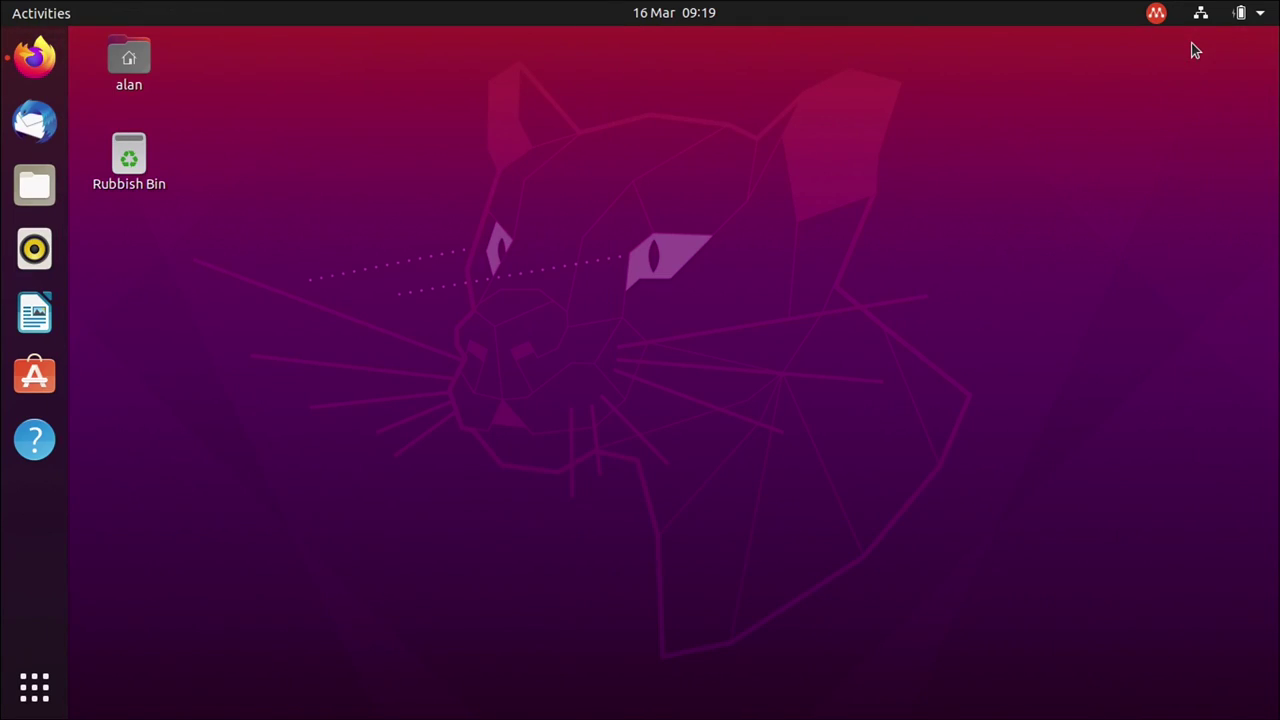
{"action": "left_click", "coordinate": [1258, 12]}
{"action": "left_click", "coordinate": [1102, 263]}
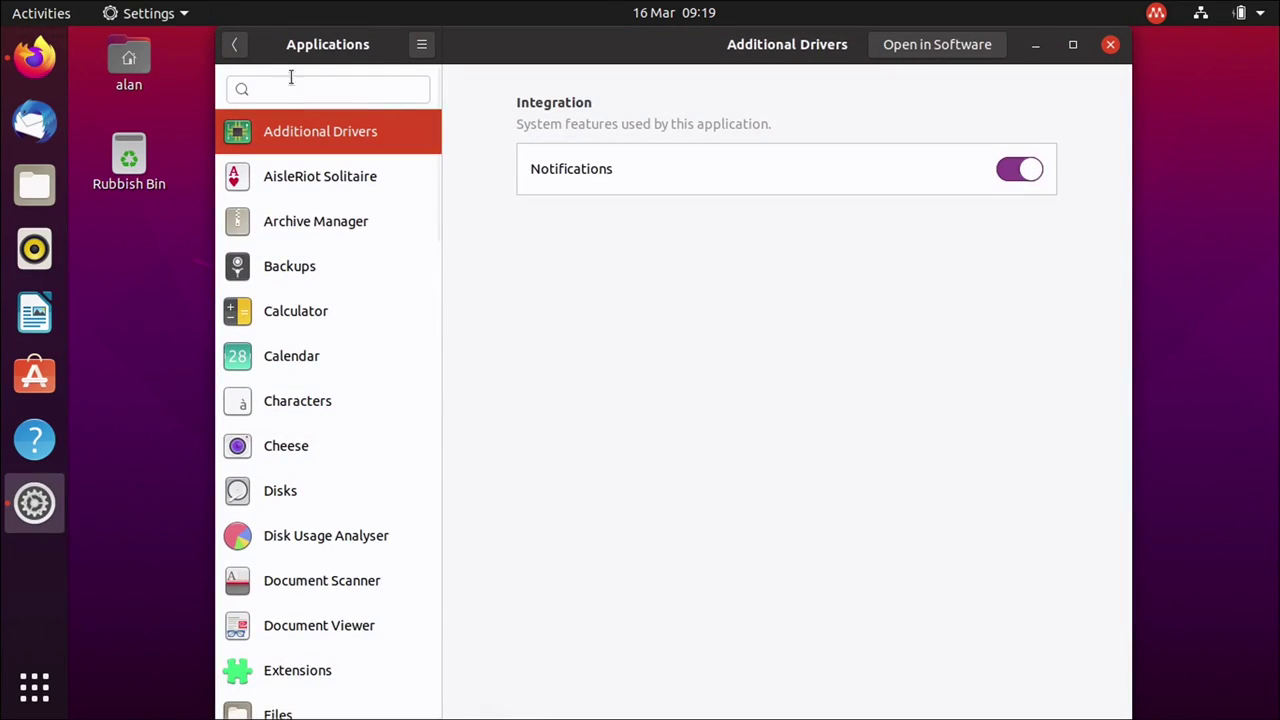
{"action": "left_click", "coordinate": [234, 44]}
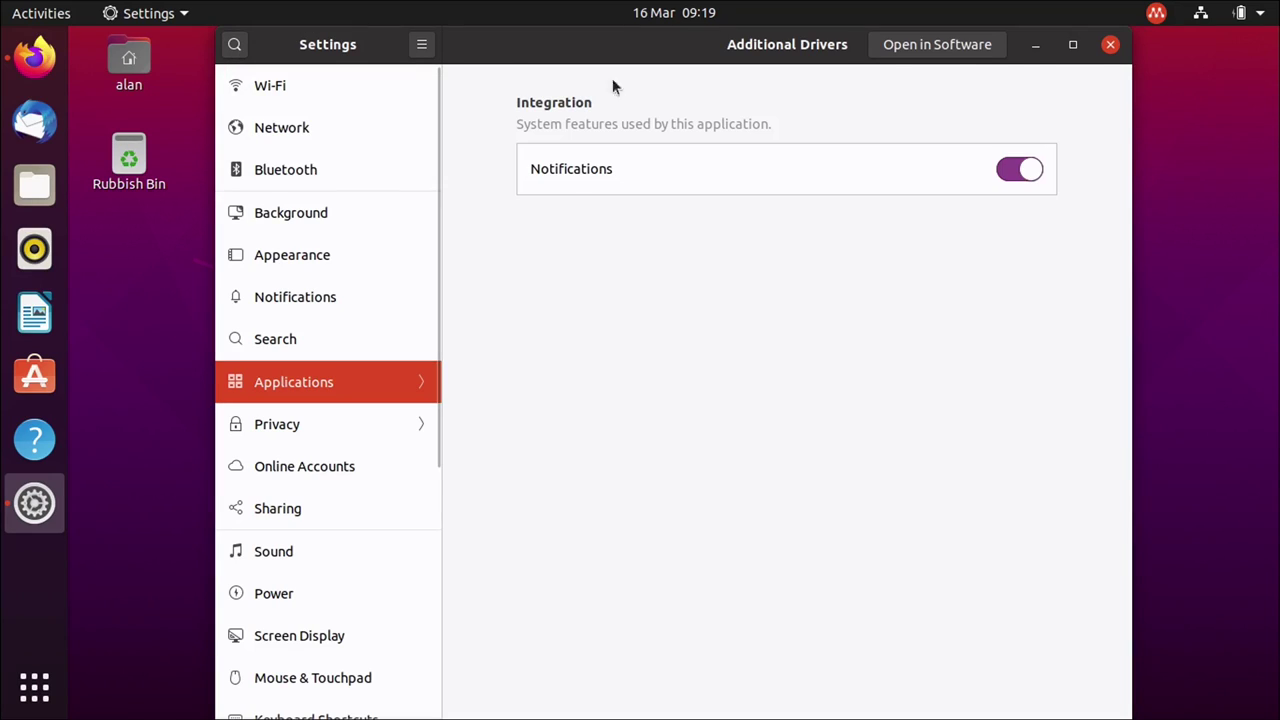
{"action": "left_click", "coordinate": [1110, 45]}
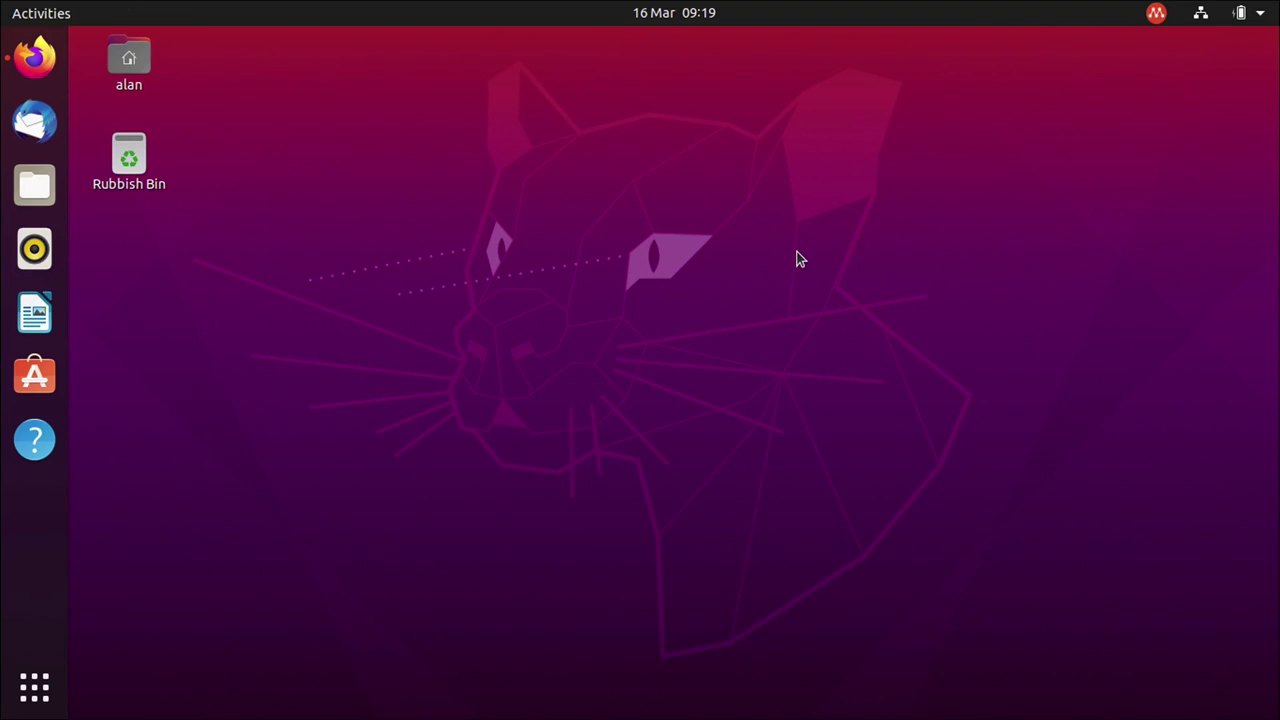
{"action": "key", "text": "super"}
{"action": "type", "text": "sysl"}
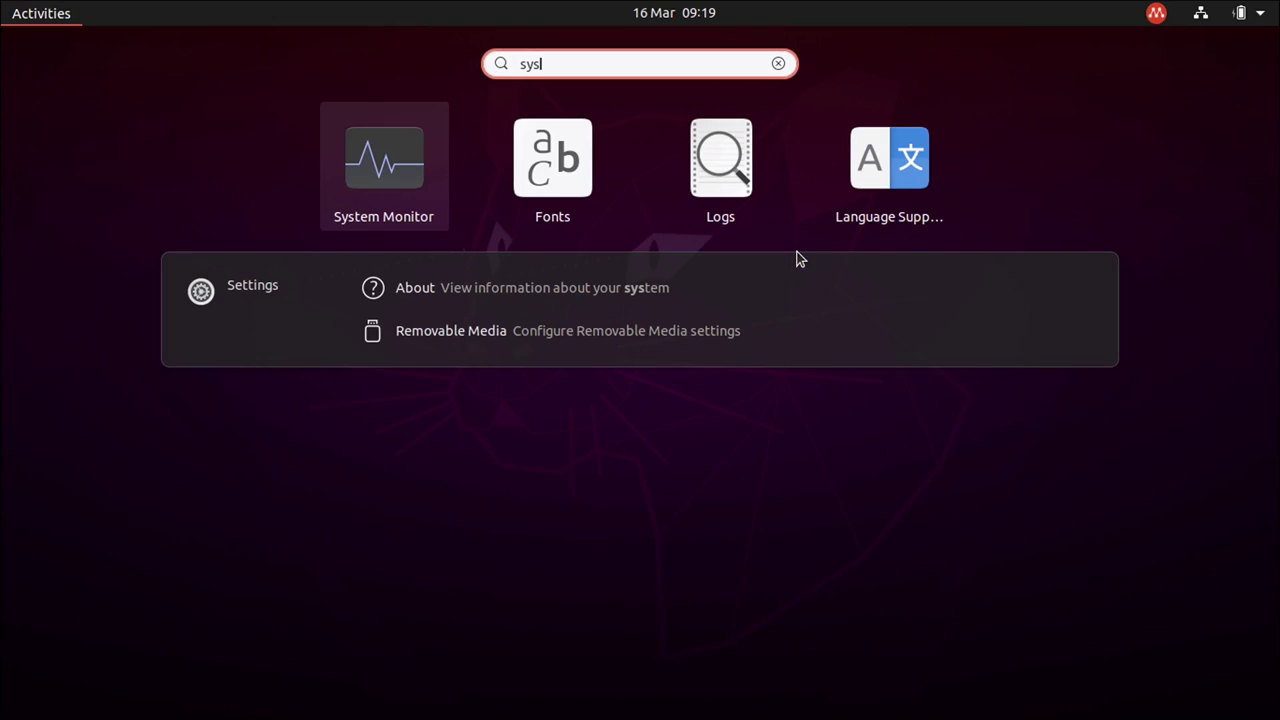
{"action": "left_click", "coordinate": [405, 172]}
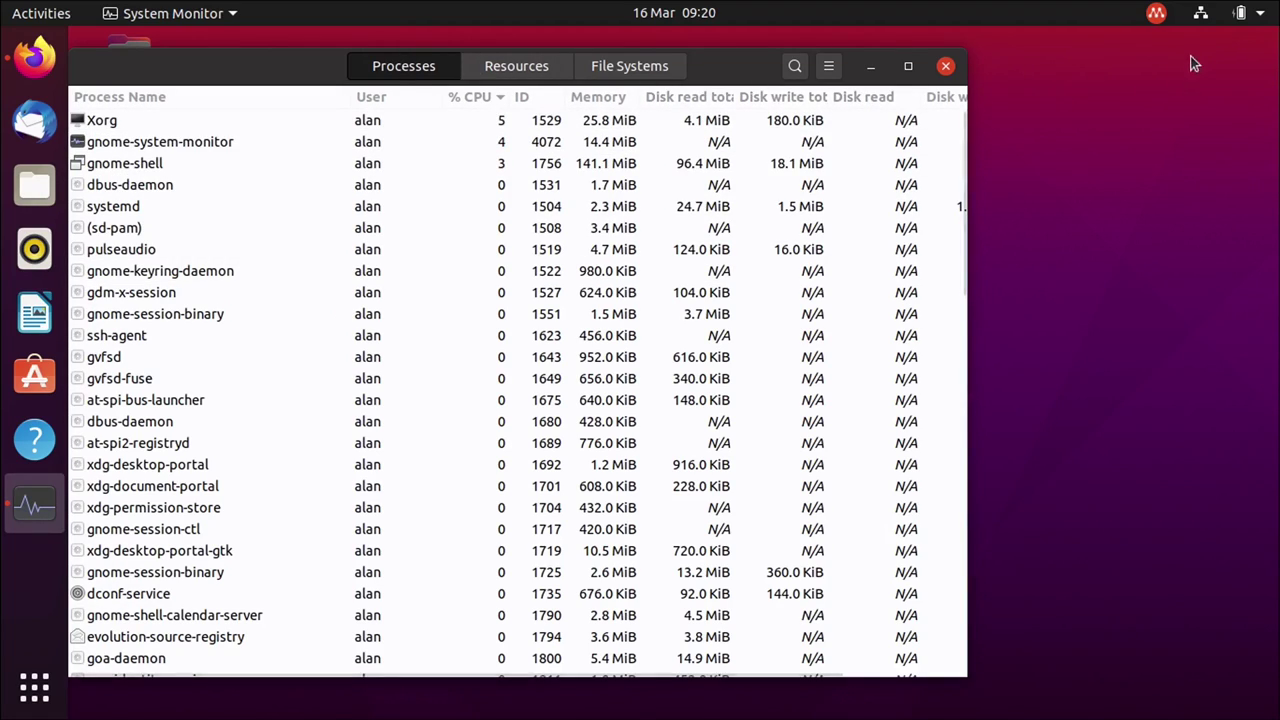
{"action": "left_click", "coordinate": [1248, 14]}
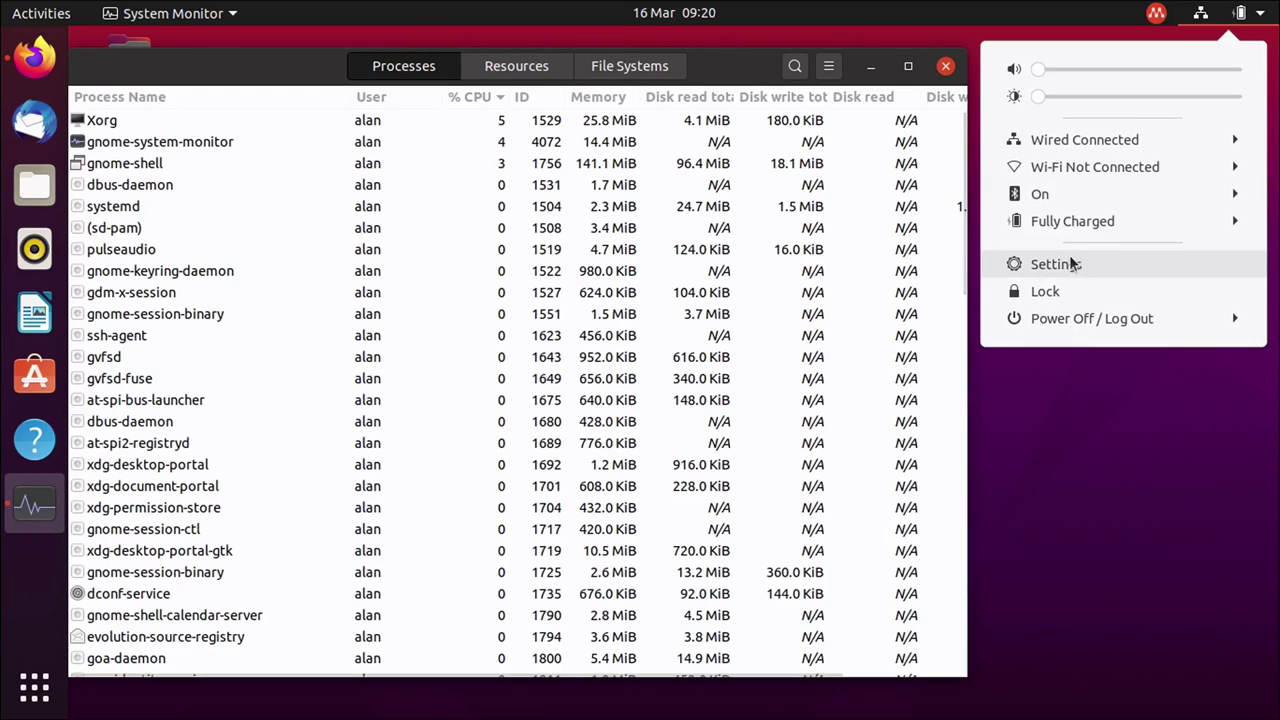
{"action": "left_click", "coordinate": [1060, 264]}
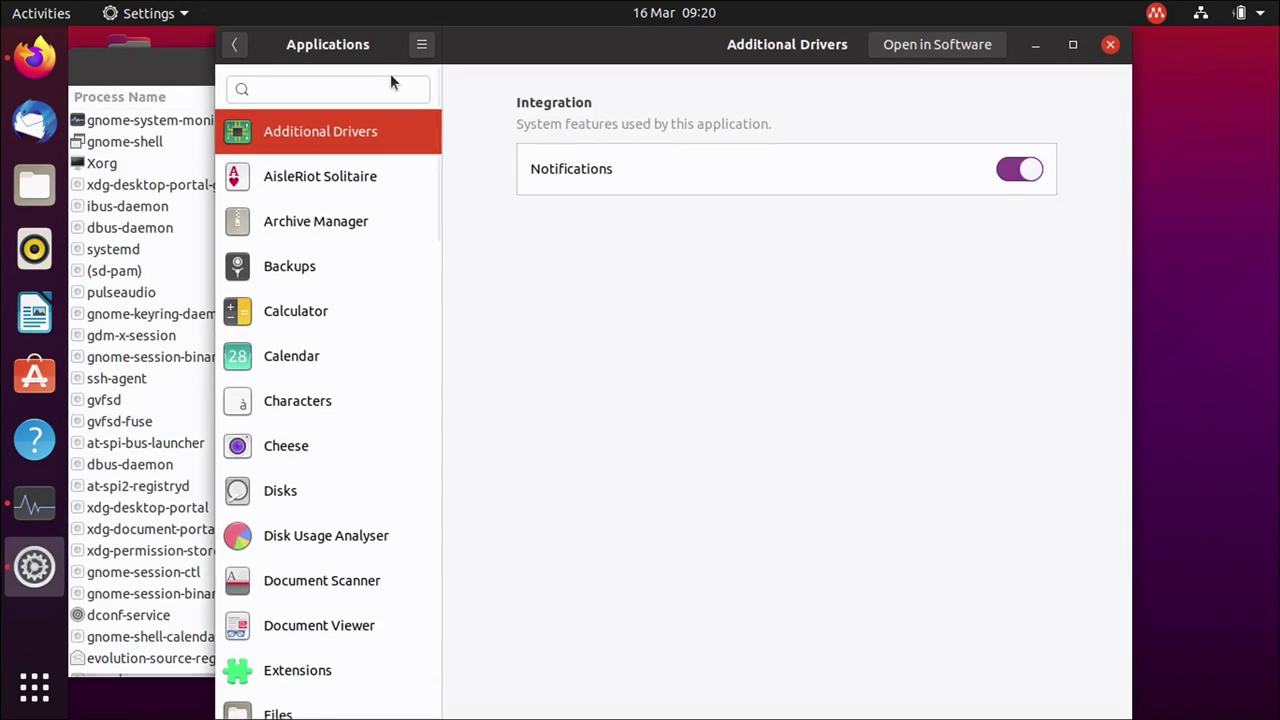
{"action": "left_click_drag", "start_coordinate": [473, 53], "coordinate": [660, 54]}
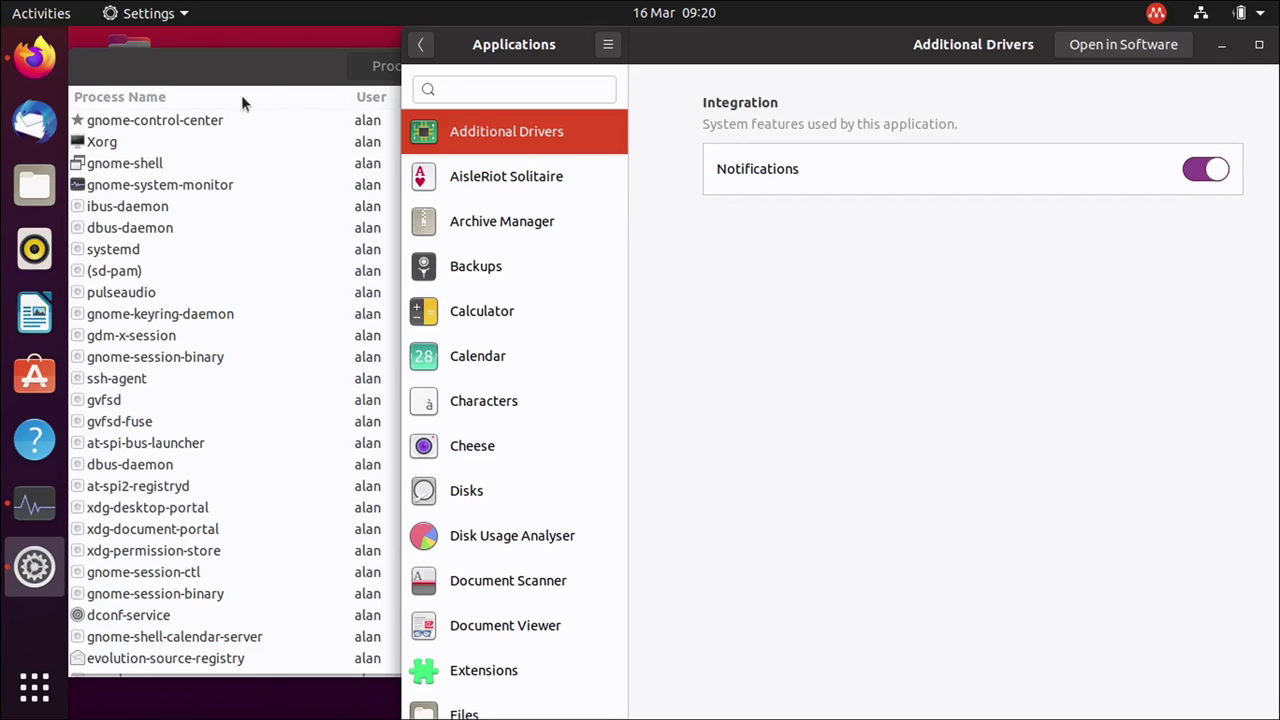
{"action": "left_click", "coordinate": [271, 74]}
{"action": "left_click", "coordinate": [1250, 390]}
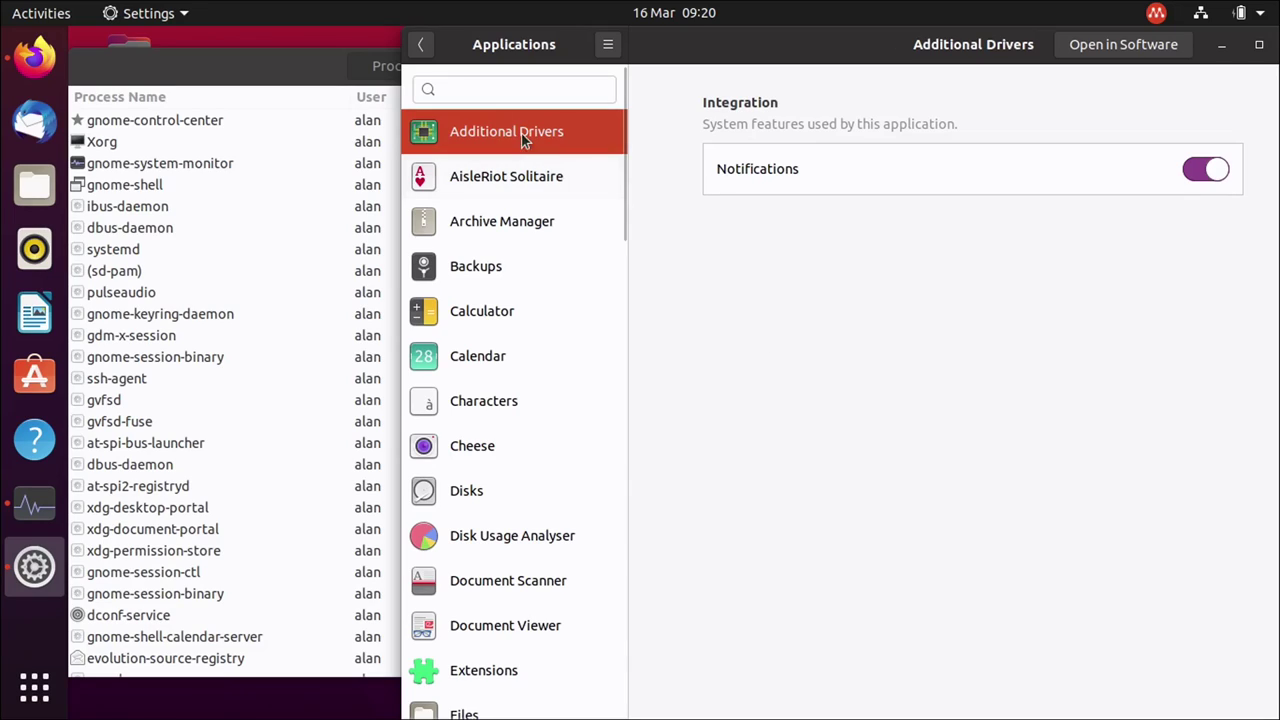
{"action": "left_click", "coordinate": [500, 86]}
{"action": "type", "text": "sosu"}
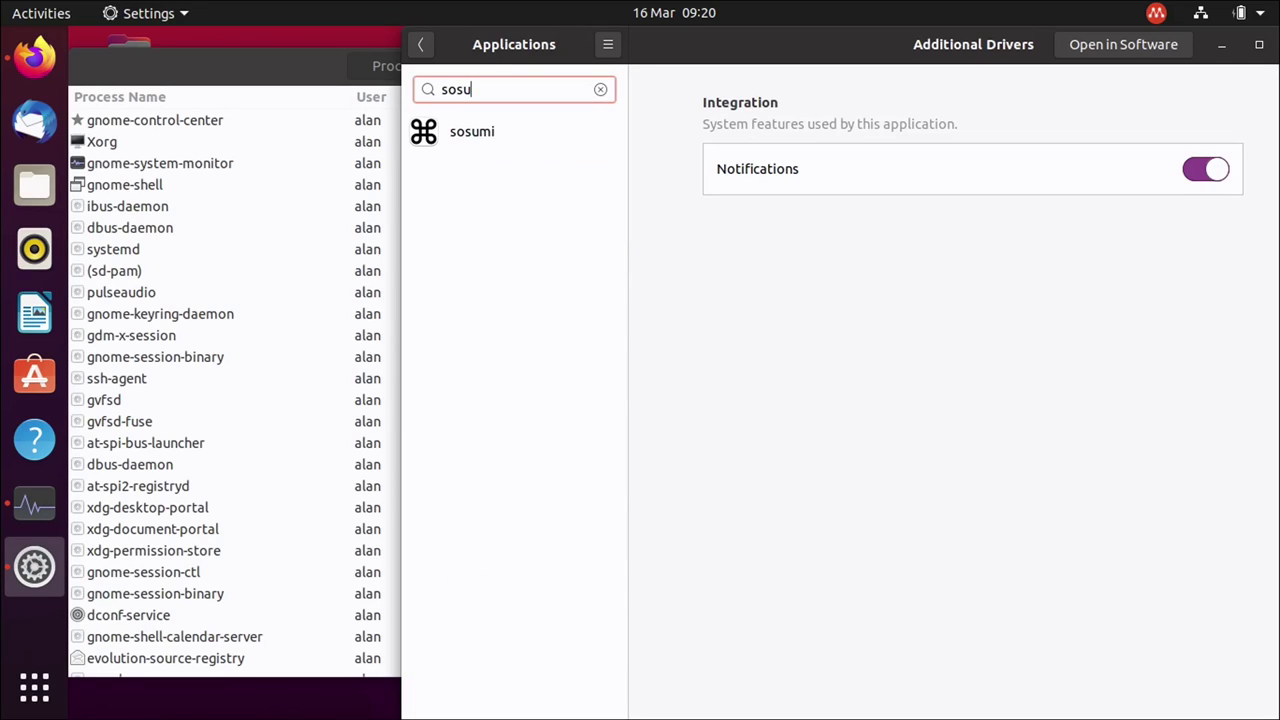
{"action": "left_click", "coordinate": [468, 128]}
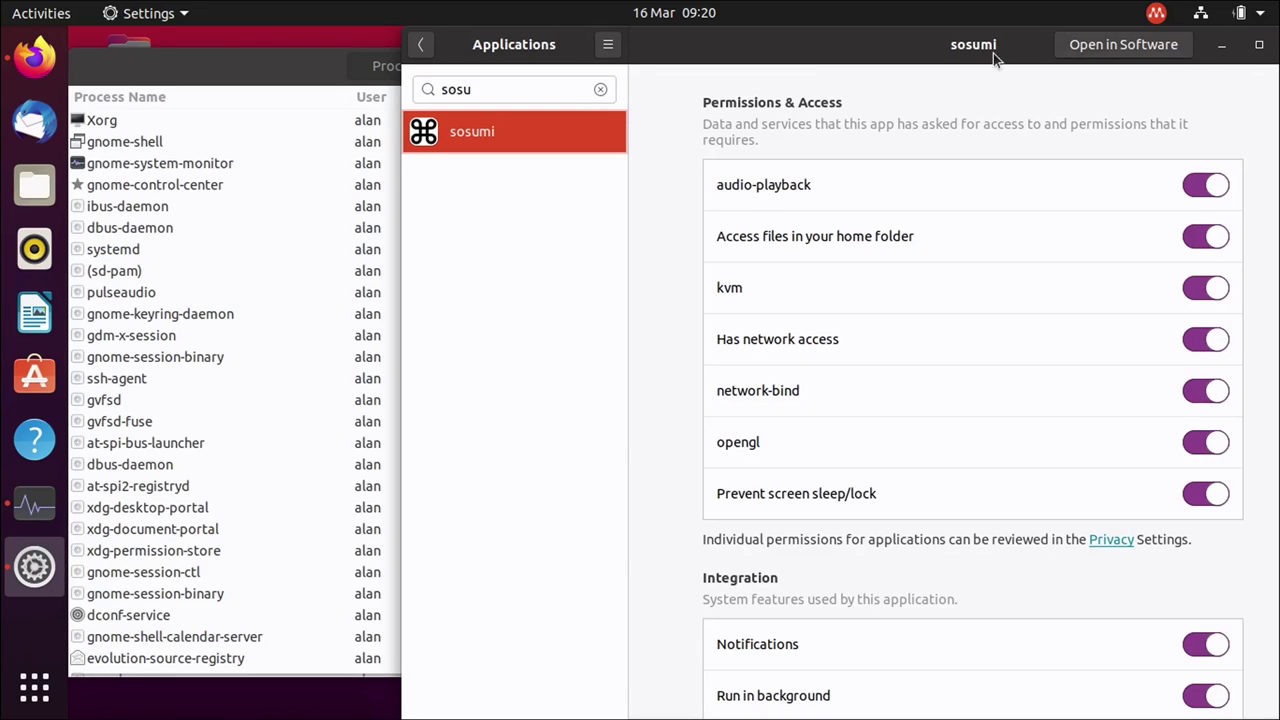
{"action": "left_click_drag", "start_coordinate": [993, 53], "coordinate": [747, 32]}
{"action": "left_click", "coordinate": [1157, 45]}
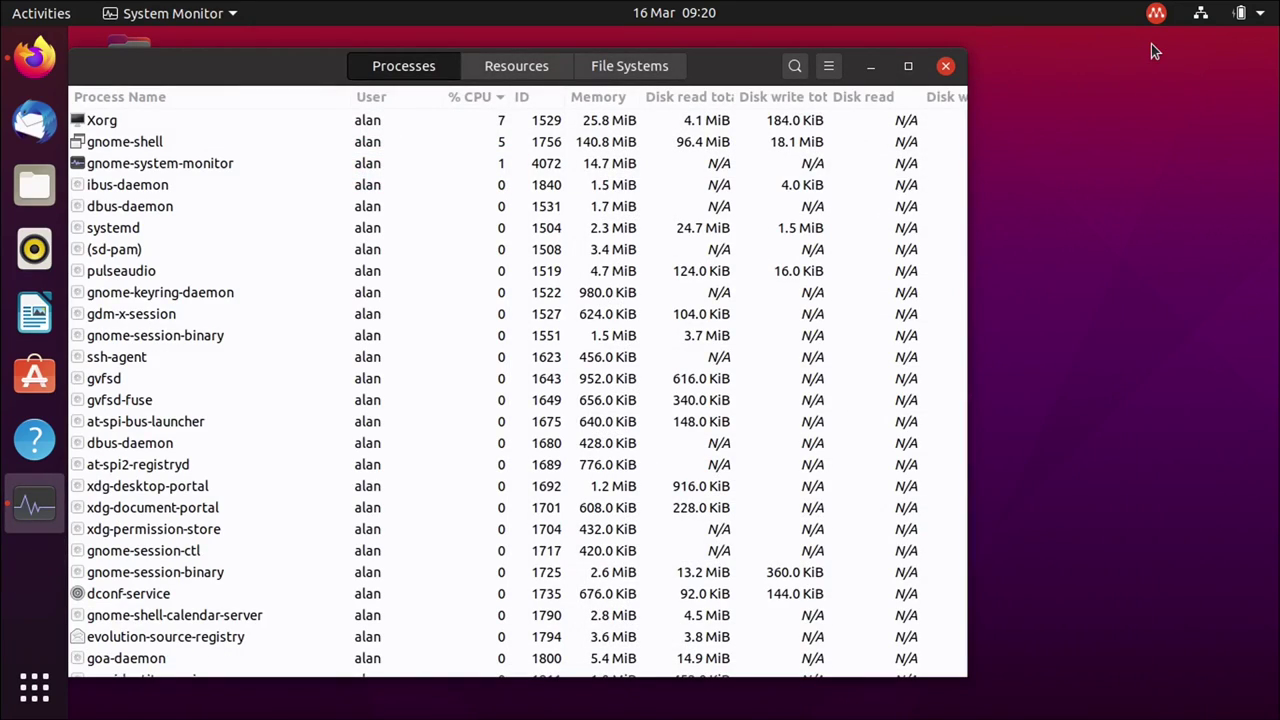
{"action": "left_click", "coordinate": [946, 65]}
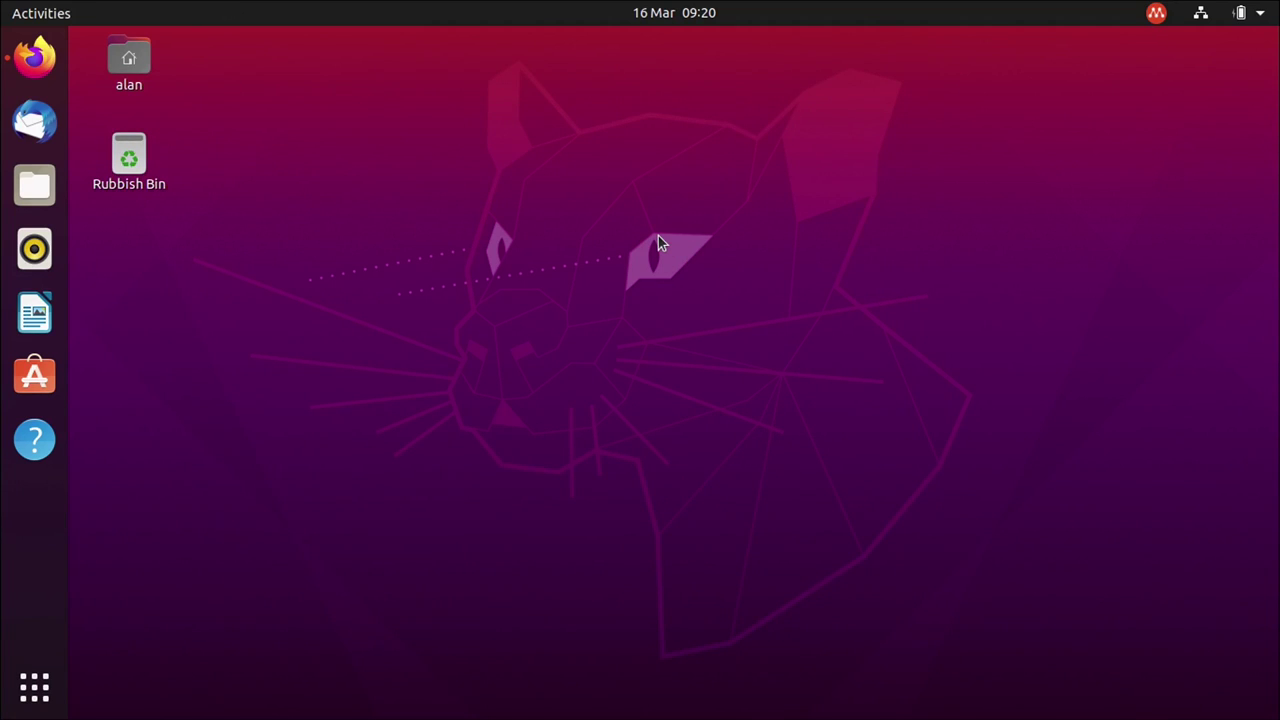
In a new, enlarged terminal, run 'which gnome-control-center' to find its path.
{"action": "key", "text": "ctrl+alt+t"}
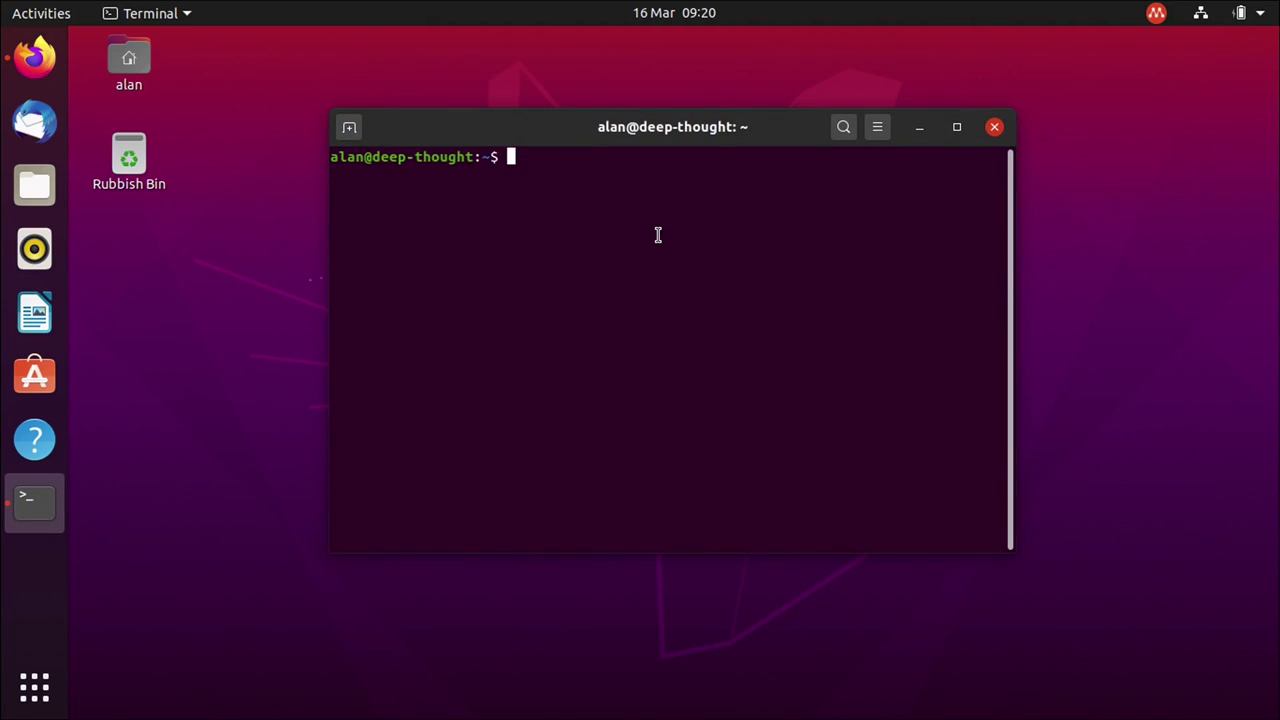
{"action": "key", "text": "ctrl+plus"}
{"action": "left_click_drag", "start_coordinate": [603, 109], "coordinate": [509, 73]}
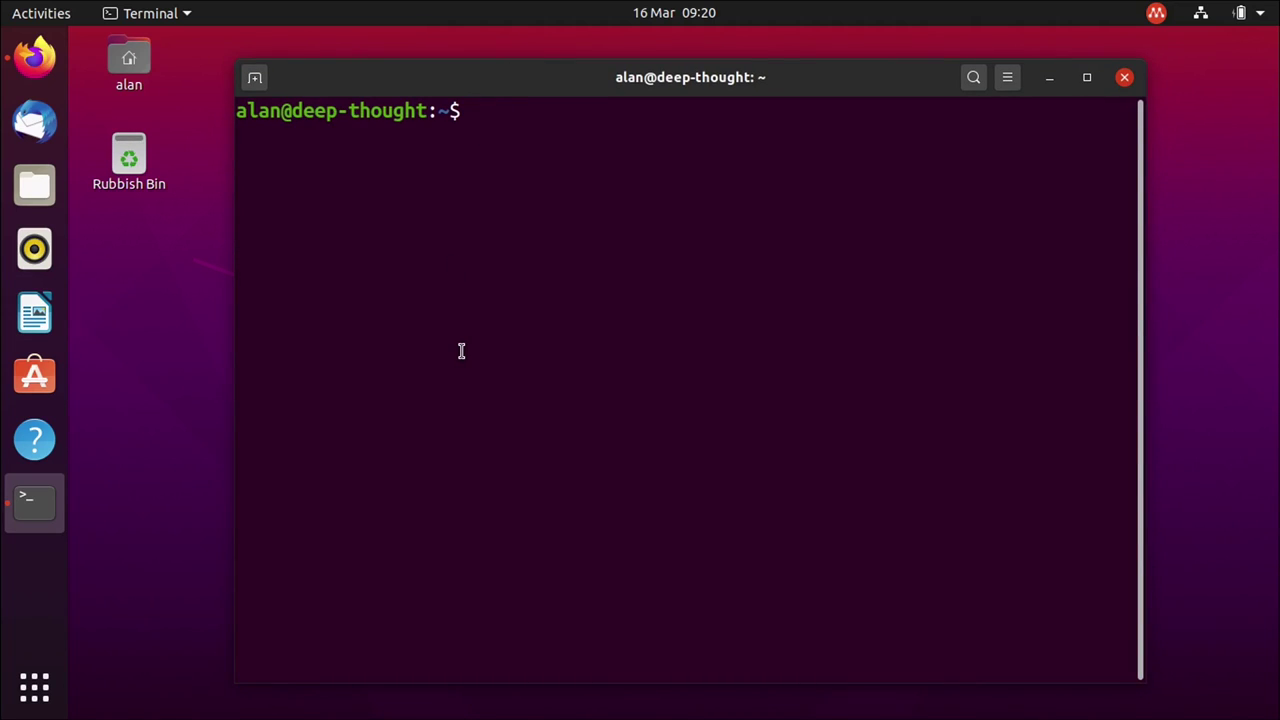
{"action": "type", "text": "which gnome-control-center"}
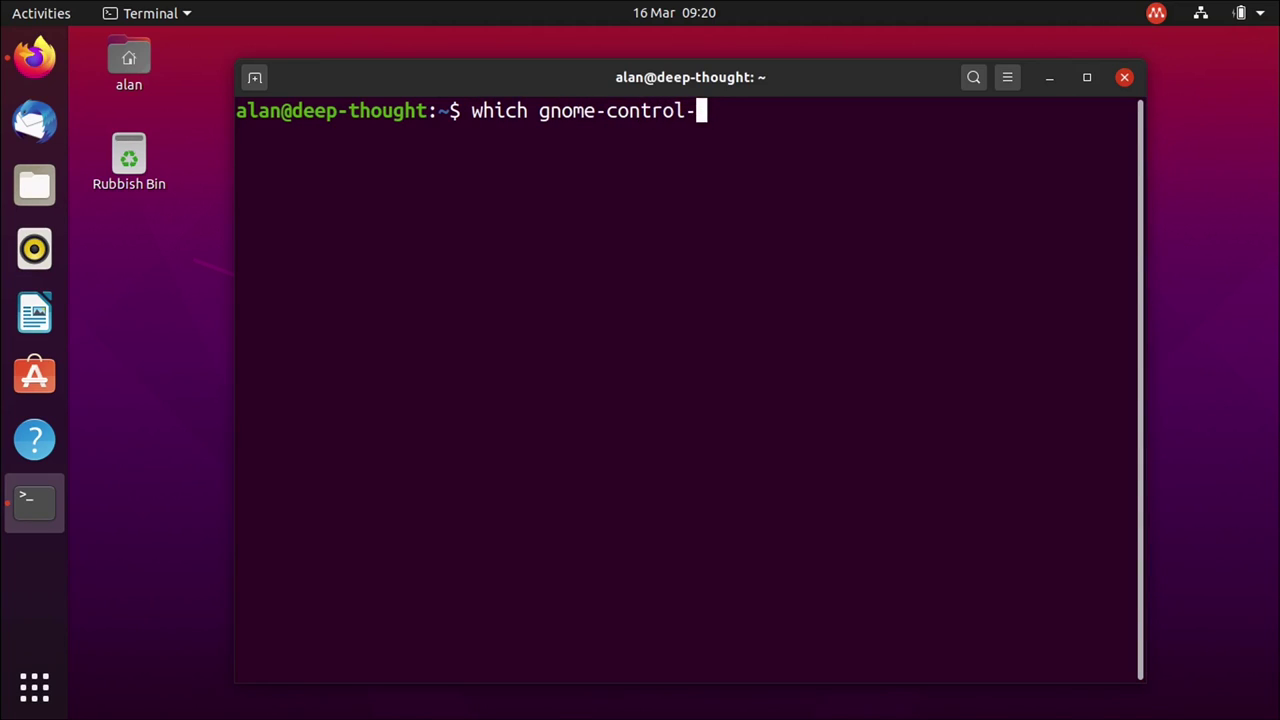
{"action": "key", "text": "Return"}
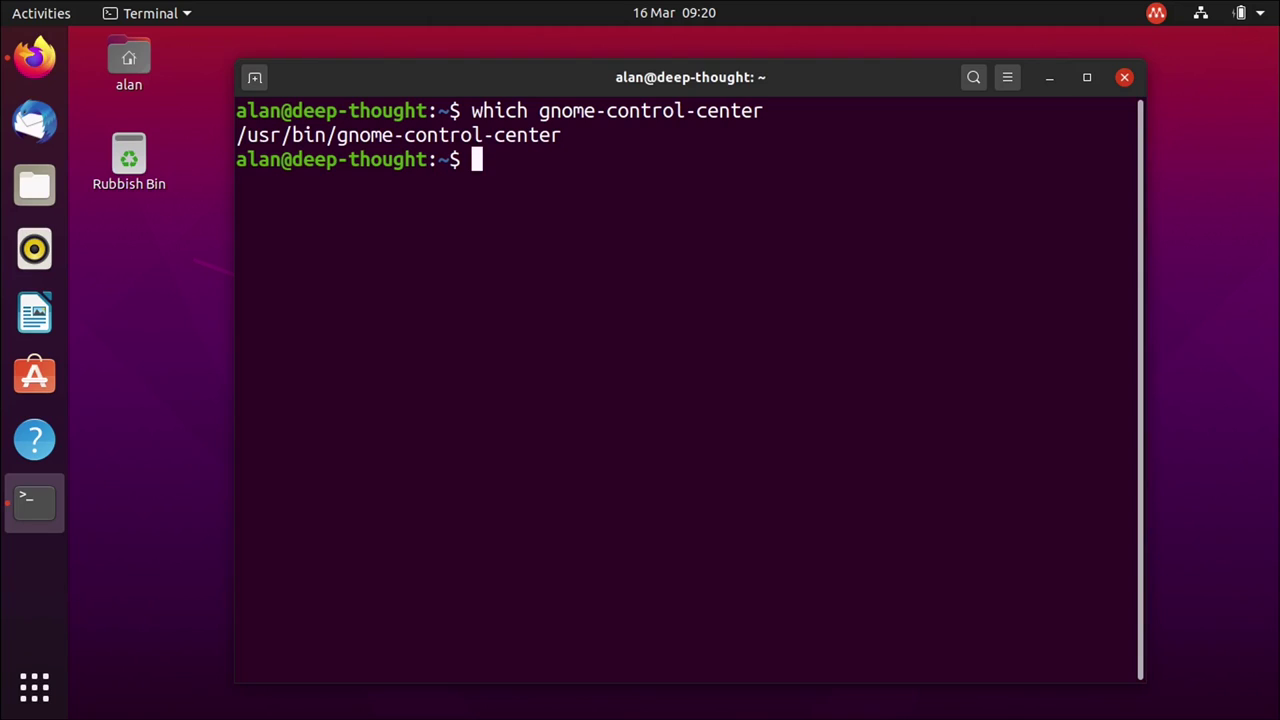
Trace /usr/bin/gnome-control-center to its package with dpkg -S, using pasted path, backticks and $().
{"action": "double_click", "coordinate": [500, 130]}
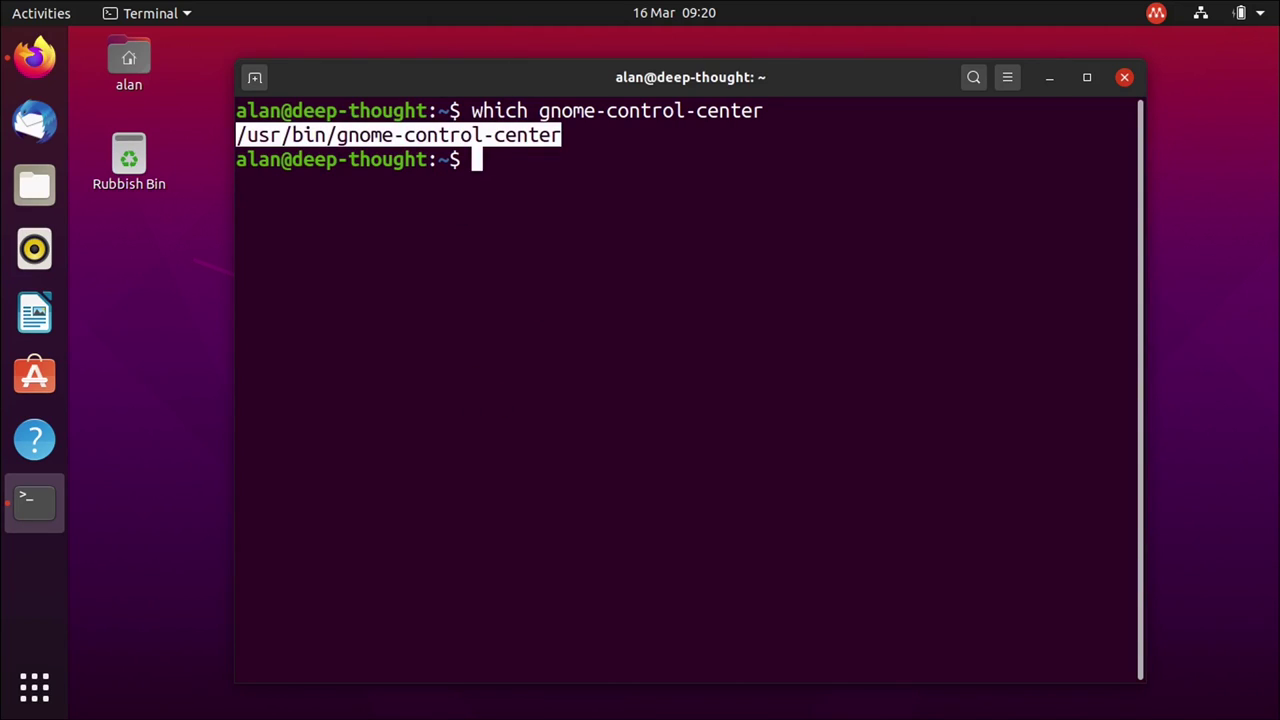
{"action": "type", "text": "dpkg -S"}
{"action": "middle_click", "coordinate": [655, 328]}
{"action": "key", "text": "Return"}
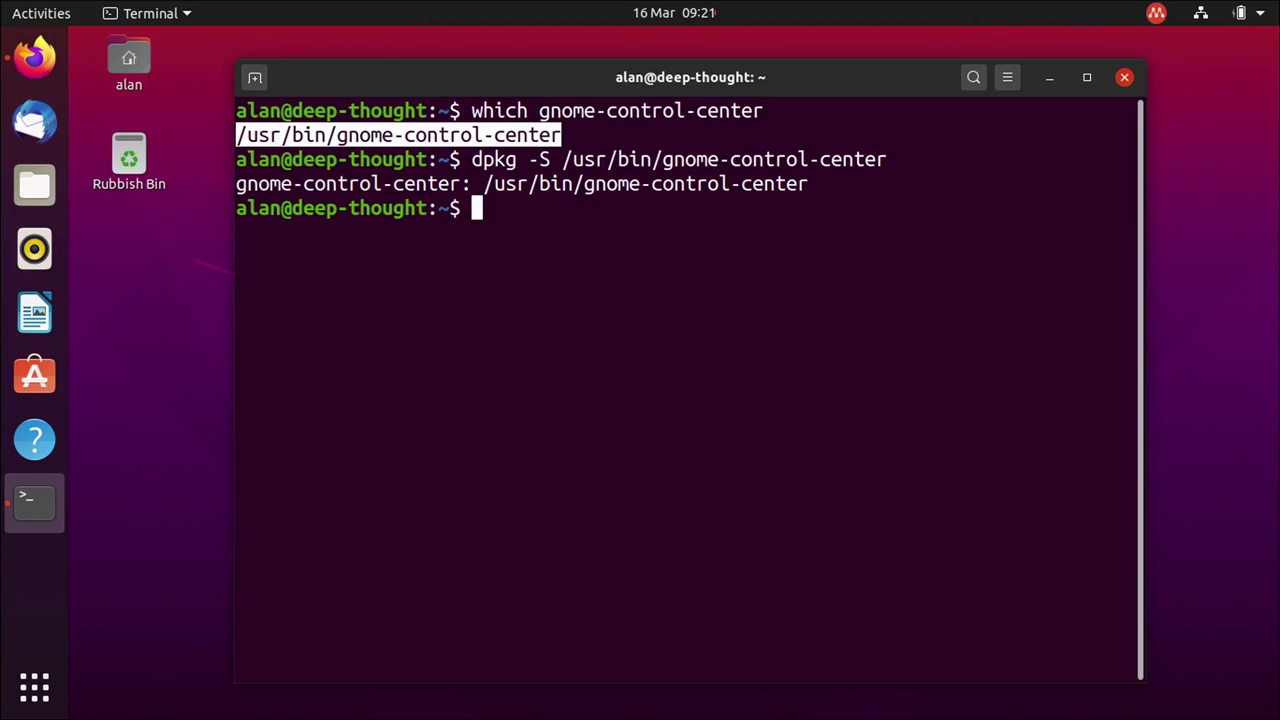
{"action": "type", "text": "dpkg - S"}
{"action": "key", "text": "BackSpace"}
{"action": "key", "text": "BackSpace"}
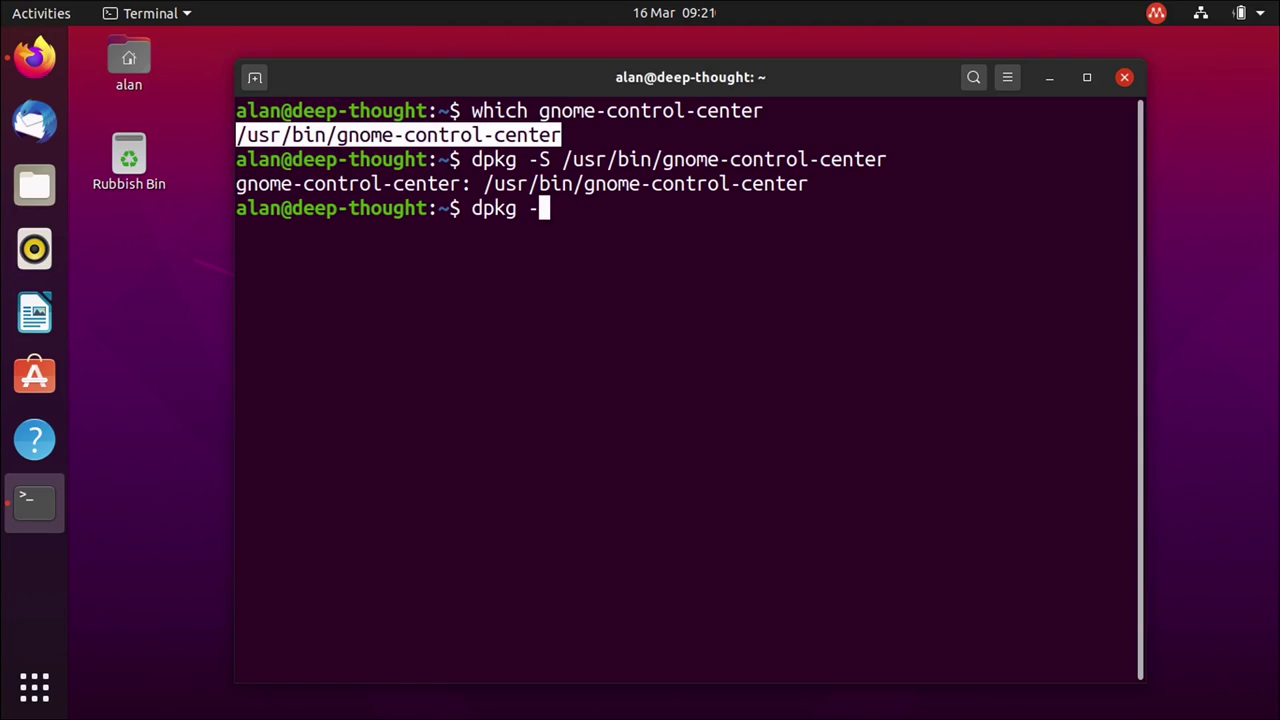
{"action": "type", "text": "S `which gno"}
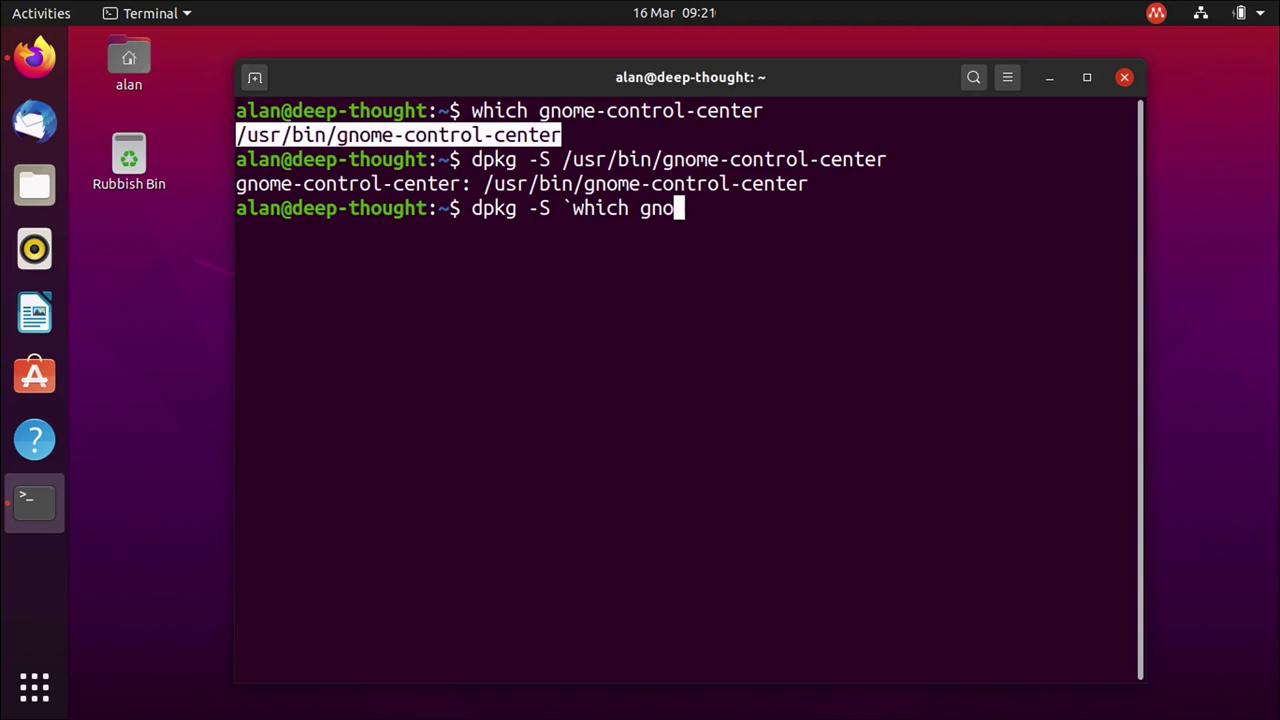
{"action": "type", "text": "me-control-center`"}
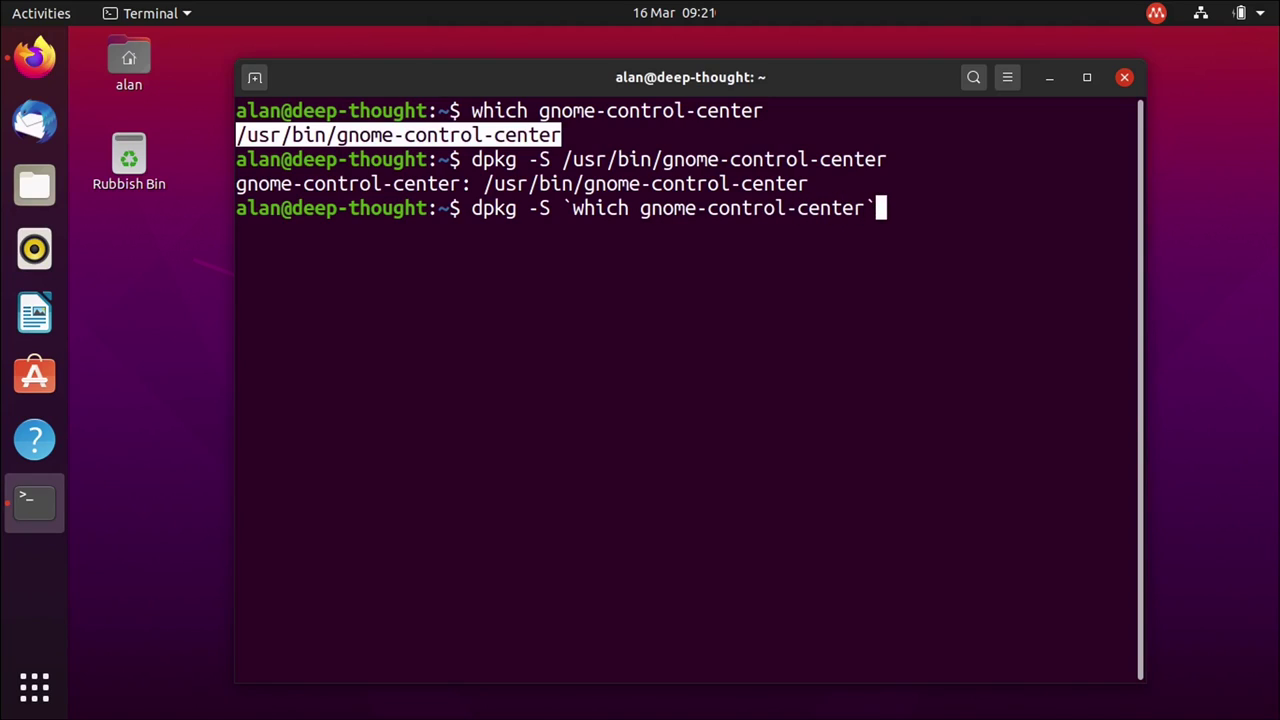
{"action": "key", "text": "Return"}
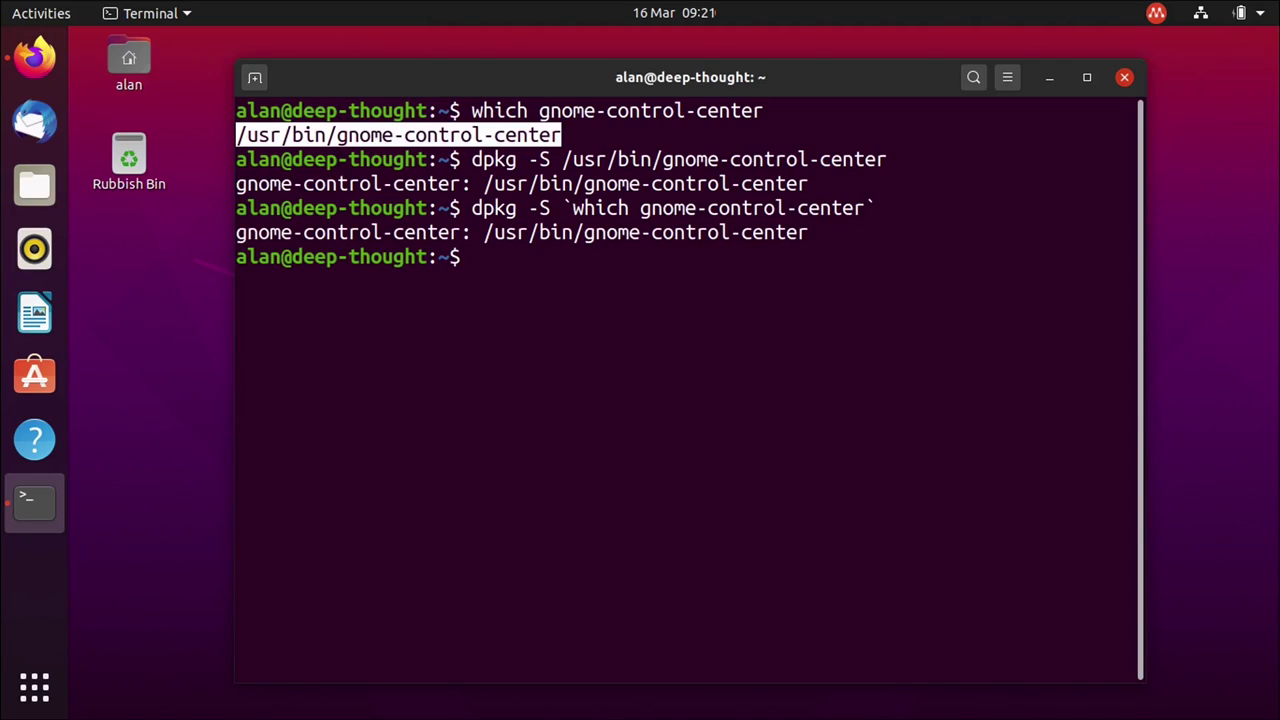
{"action": "type", "text": "dpkg -S $("}
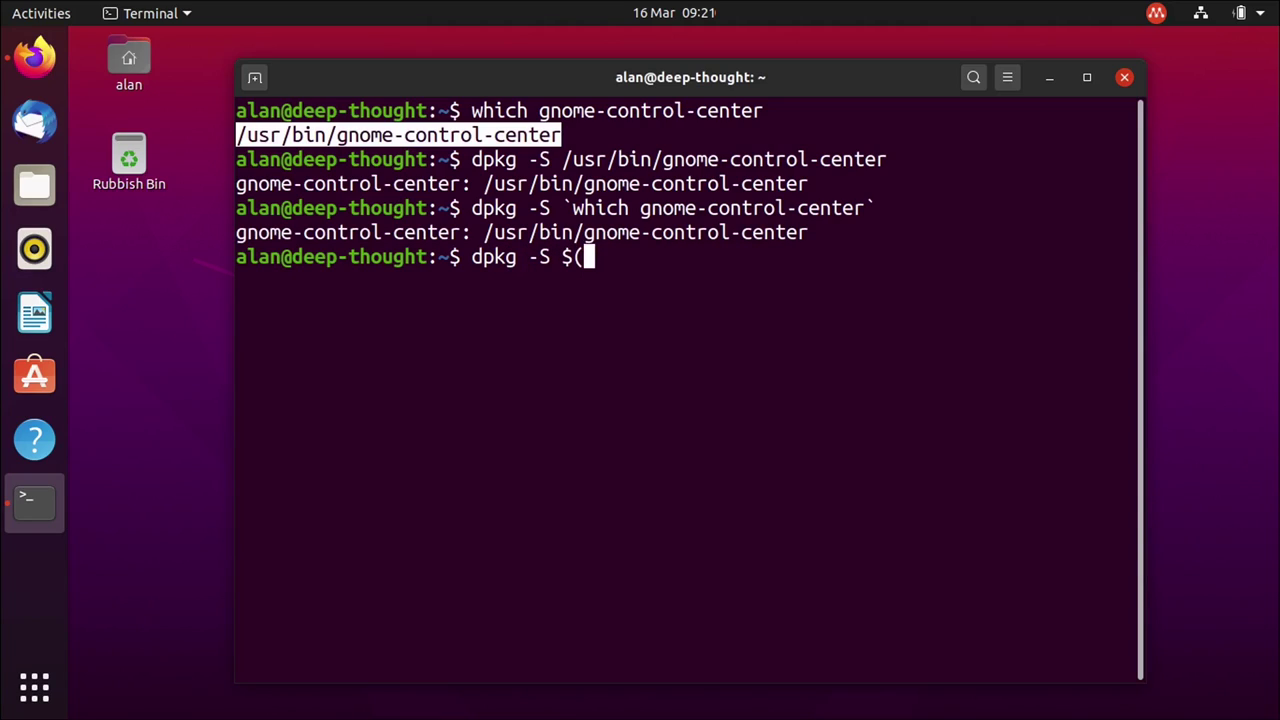
{"action": "type", "text": "which gno"}
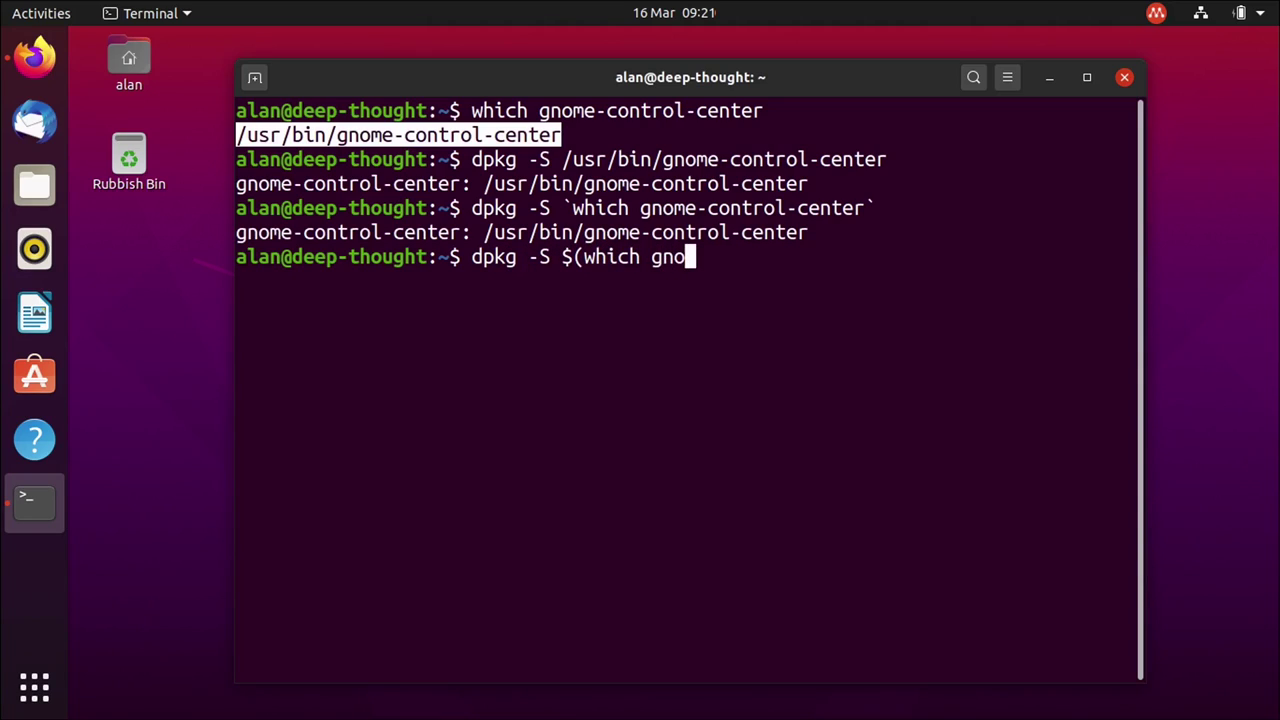
{"action": "type", "text": "me-control-center)"}
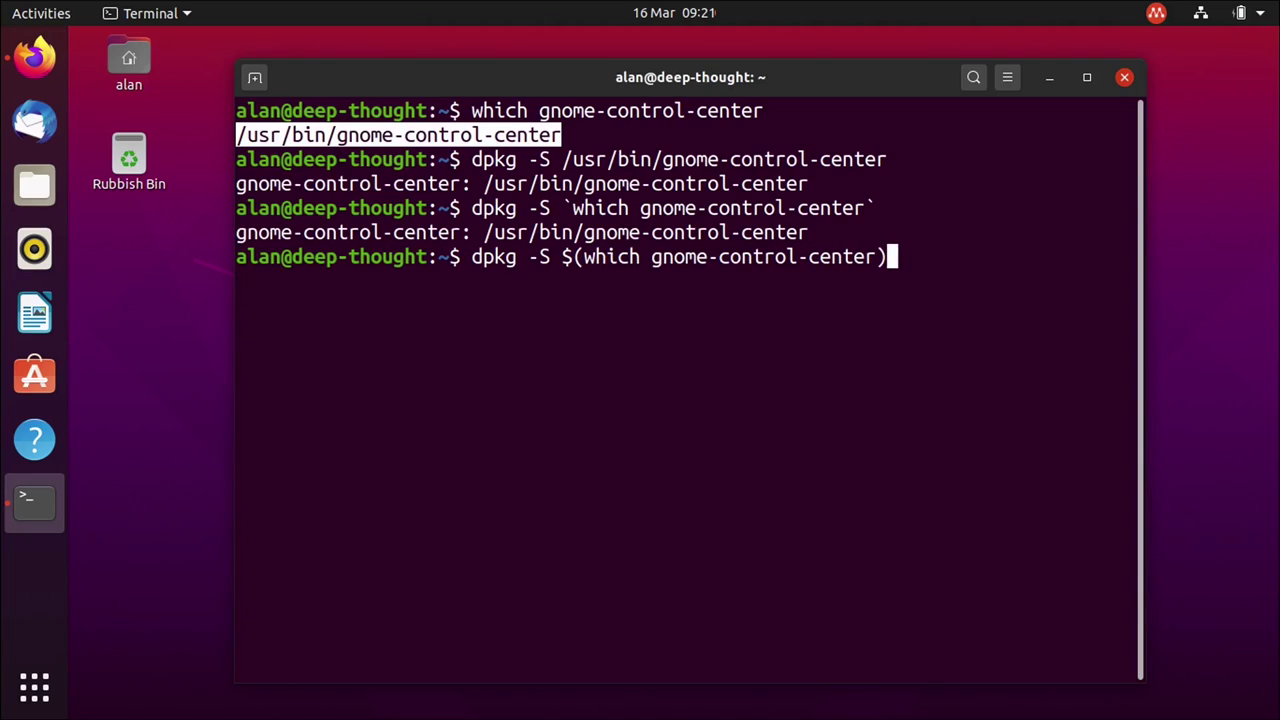
{"action": "key", "text": "Return"}
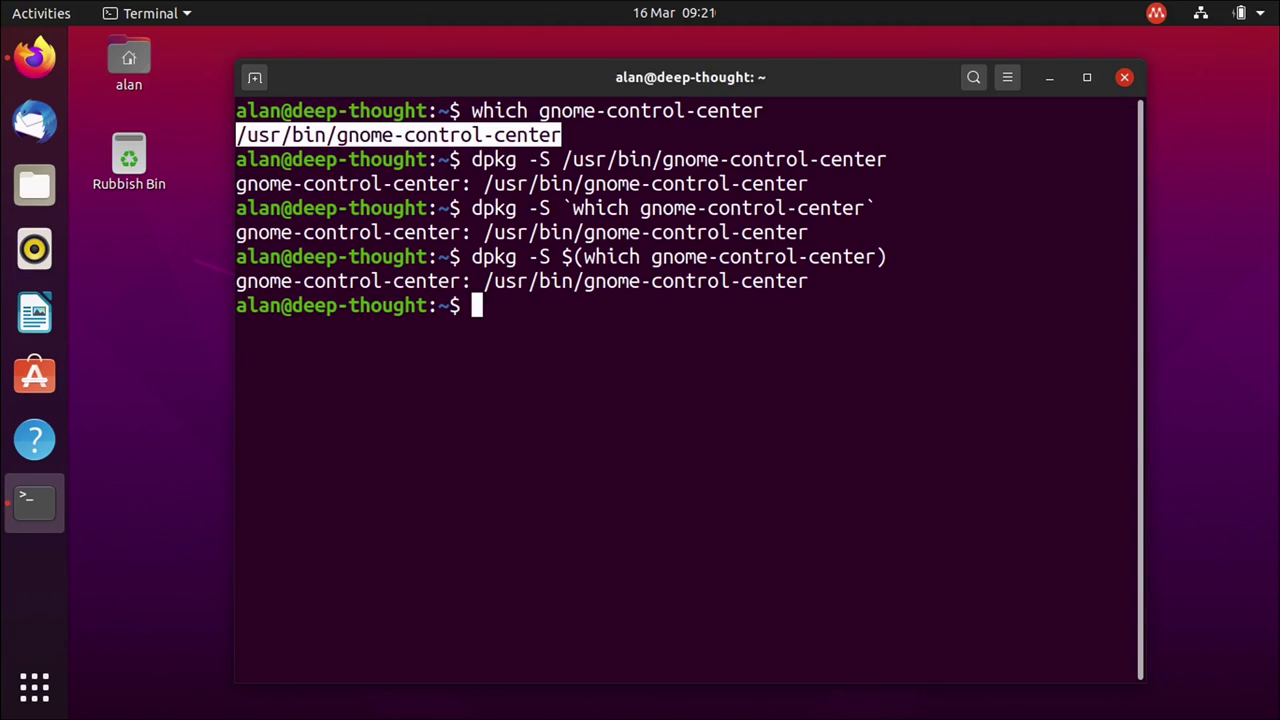
Search the package archive with 'apt search settings'.
{"action": "double_click", "coordinate": [358, 281]}
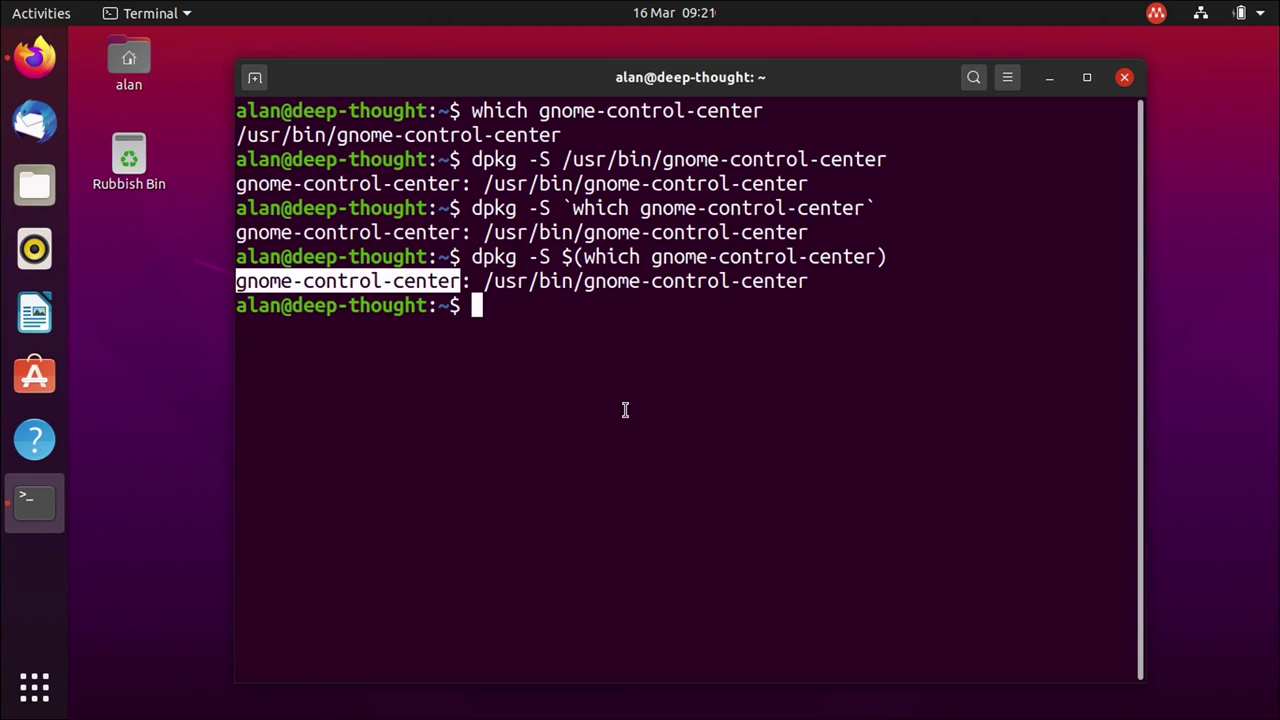
{"action": "type", "text": "apt se"}
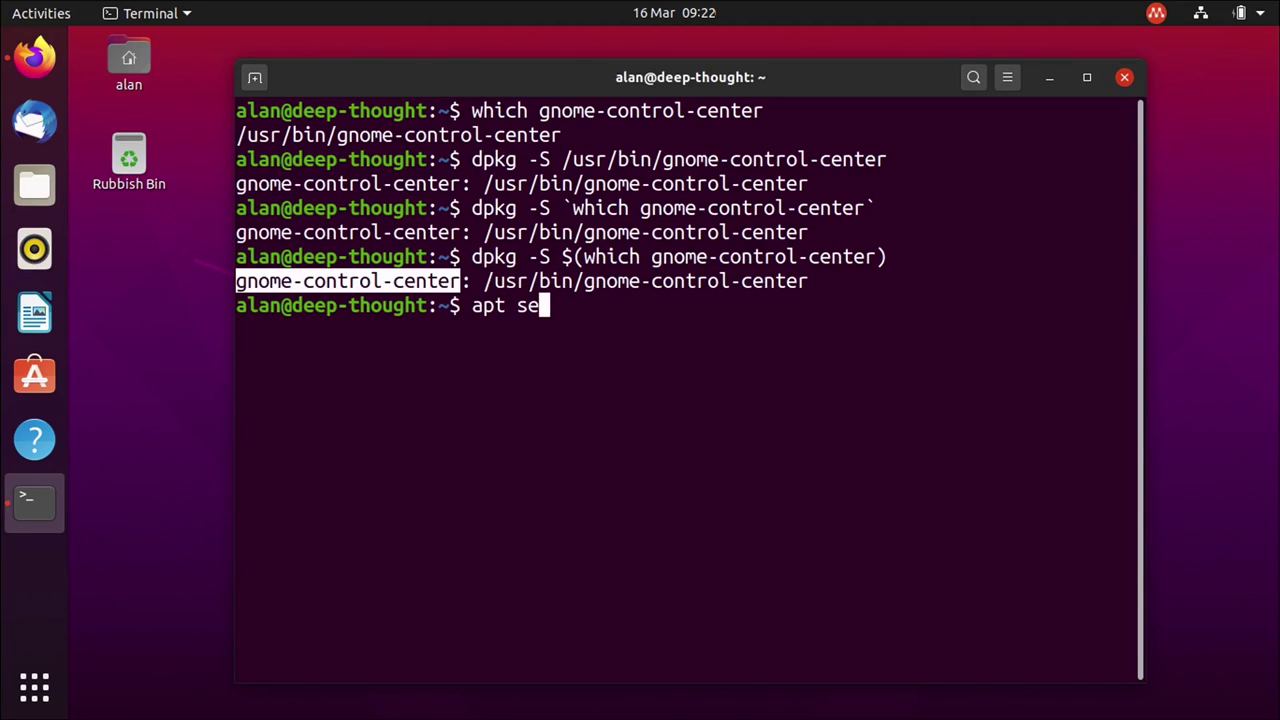
{"action": "type", "text": "arch settings"}
{"action": "key", "text": "Return"}
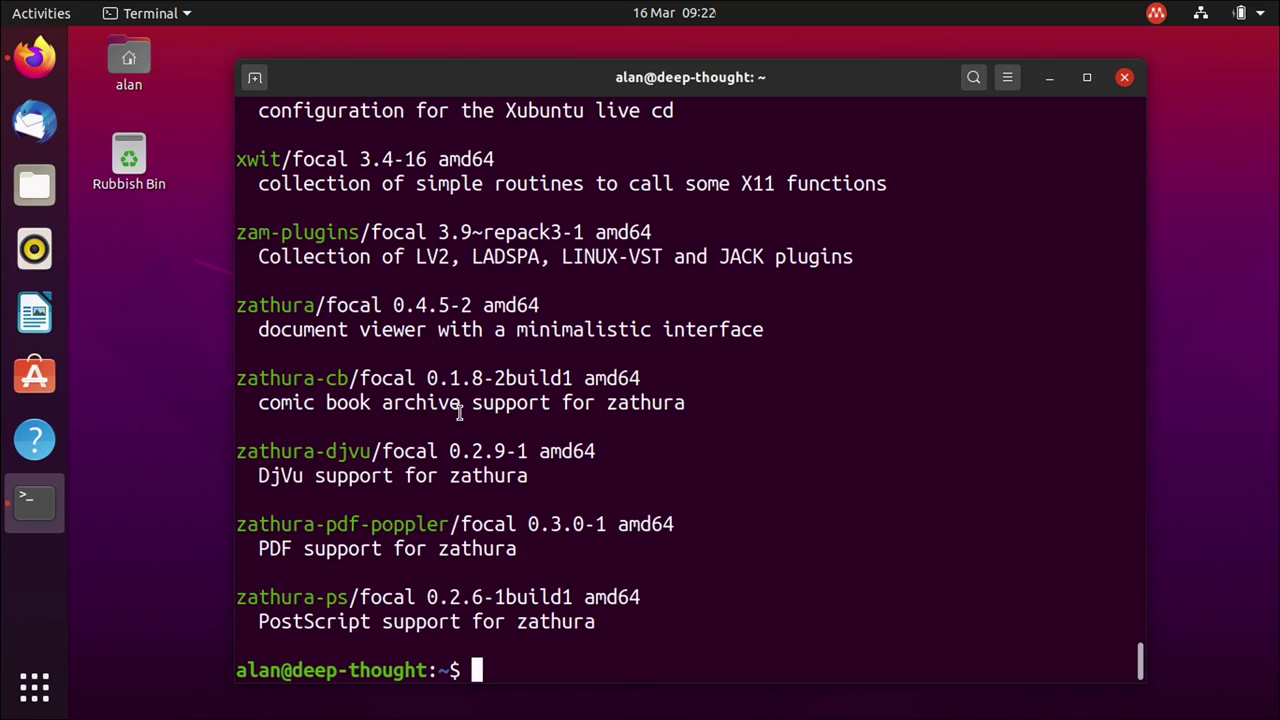
Load launchpad.net/ubuntu/+source/gnome-control-center/+bugs in the Launchpad tab.
{"action": "left_click", "coordinate": [22, 72]}
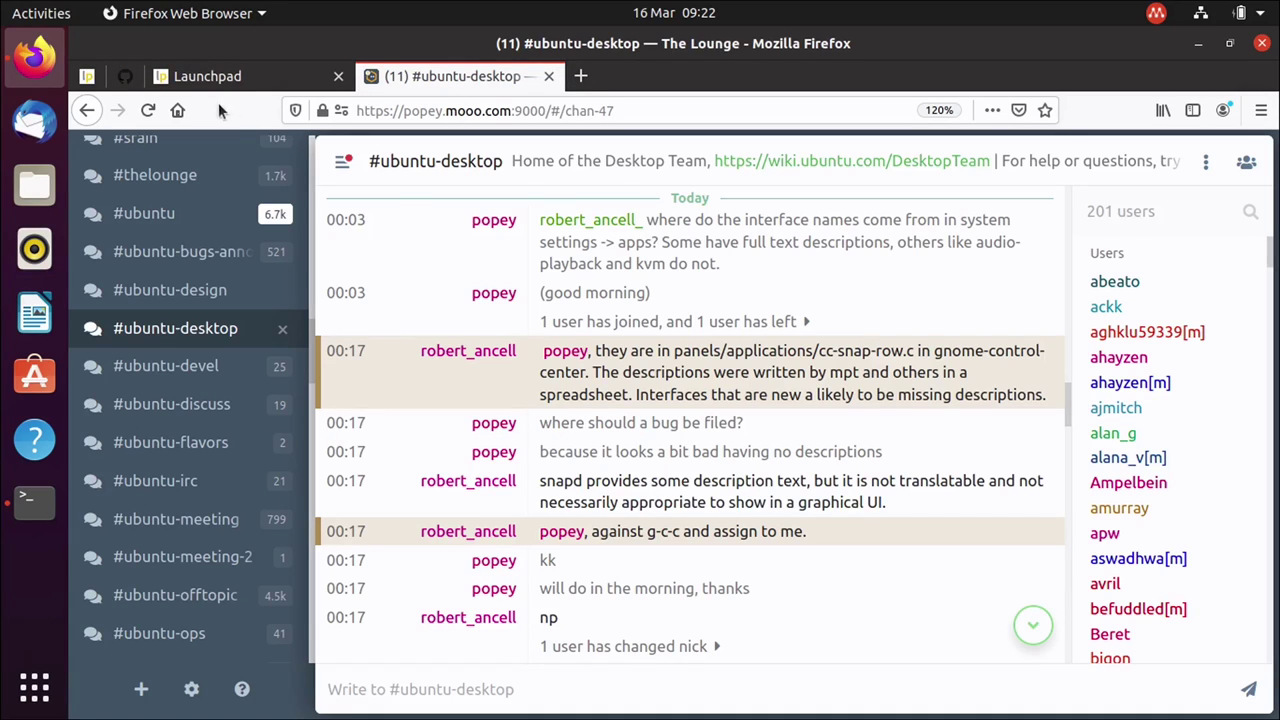
{"action": "left_click", "coordinate": [209, 78]}
{"action": "left_click", "coordinate": [532, 112]}
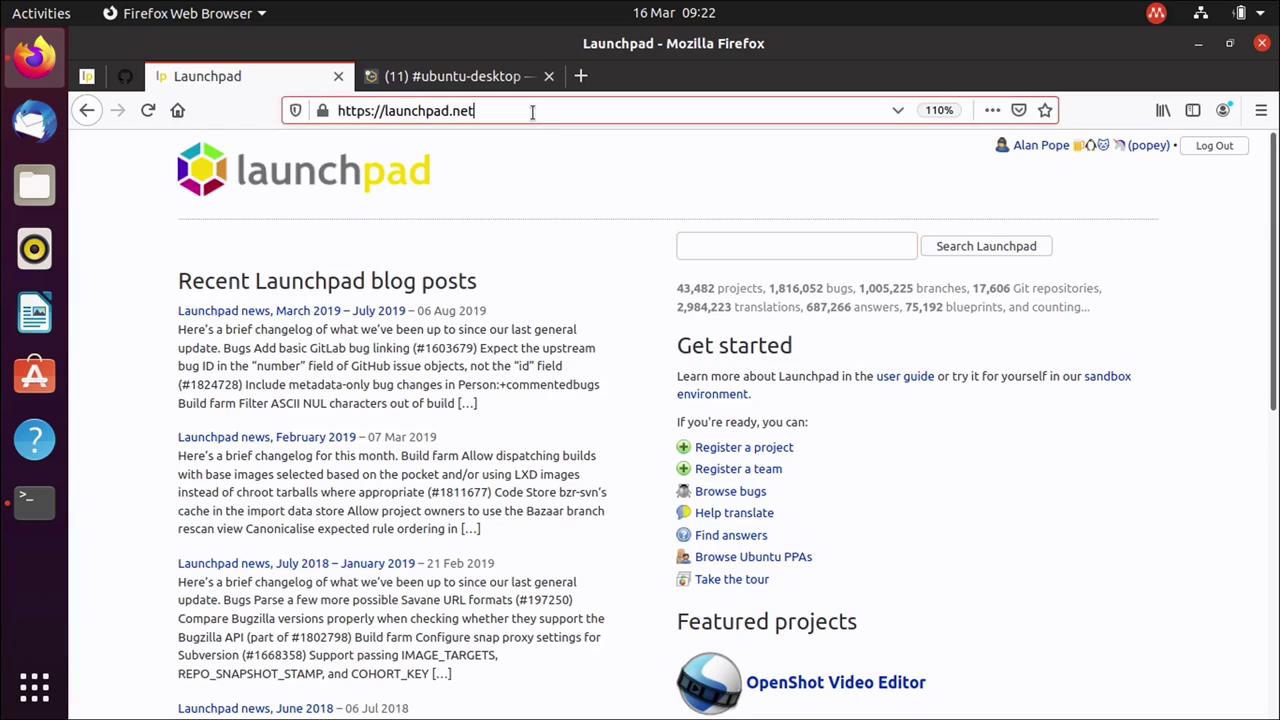
{"action": "type", "text": "/"}
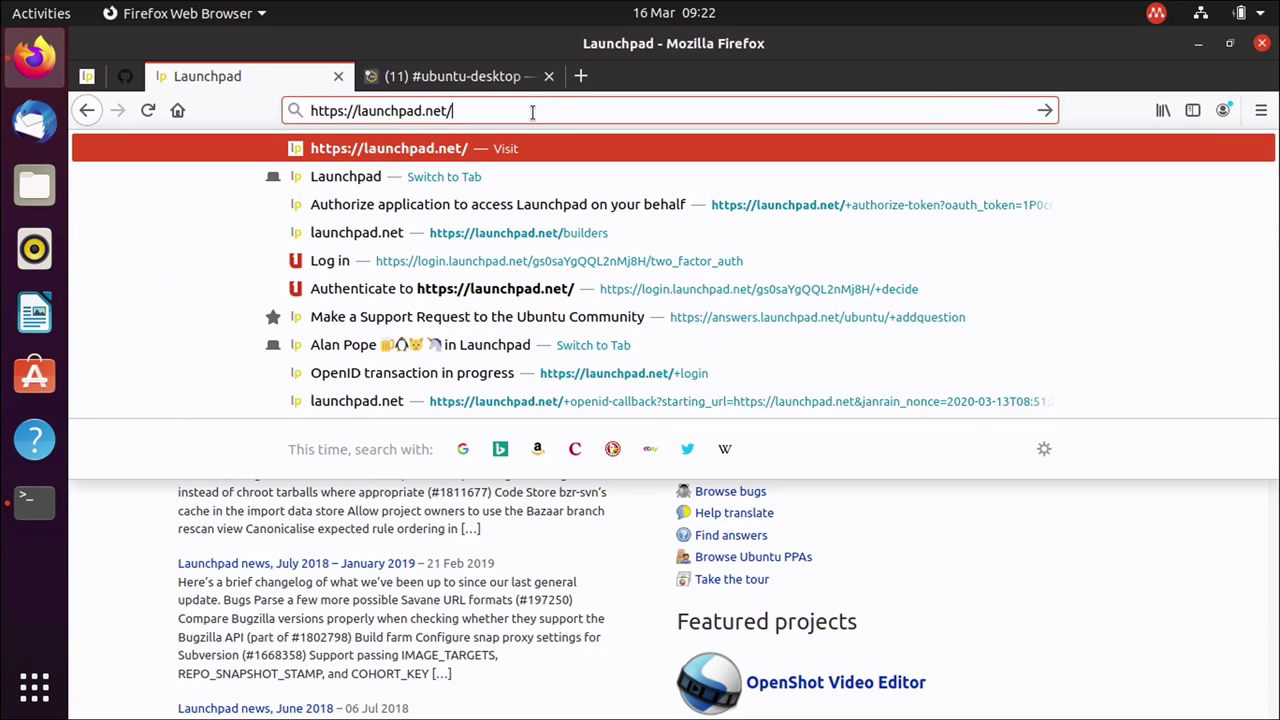
{"action": "type", "text": "+sou"}
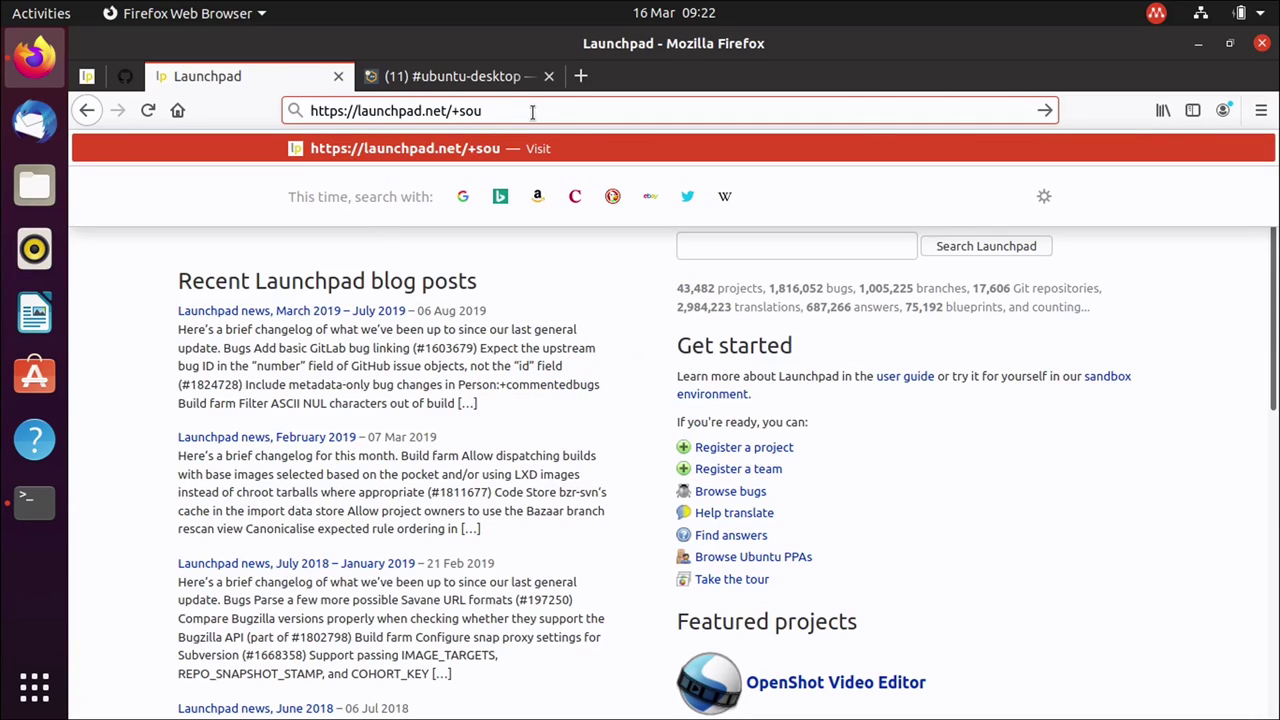
{"action": "key", "text": "BackSpace"}
{"action": "key", "text": "BackSpace"}
{"action": "key", "text": "BackSpace"}
{"action": "key", "text": "BackSpace"}
{"action": "type", "text": "ubun"}
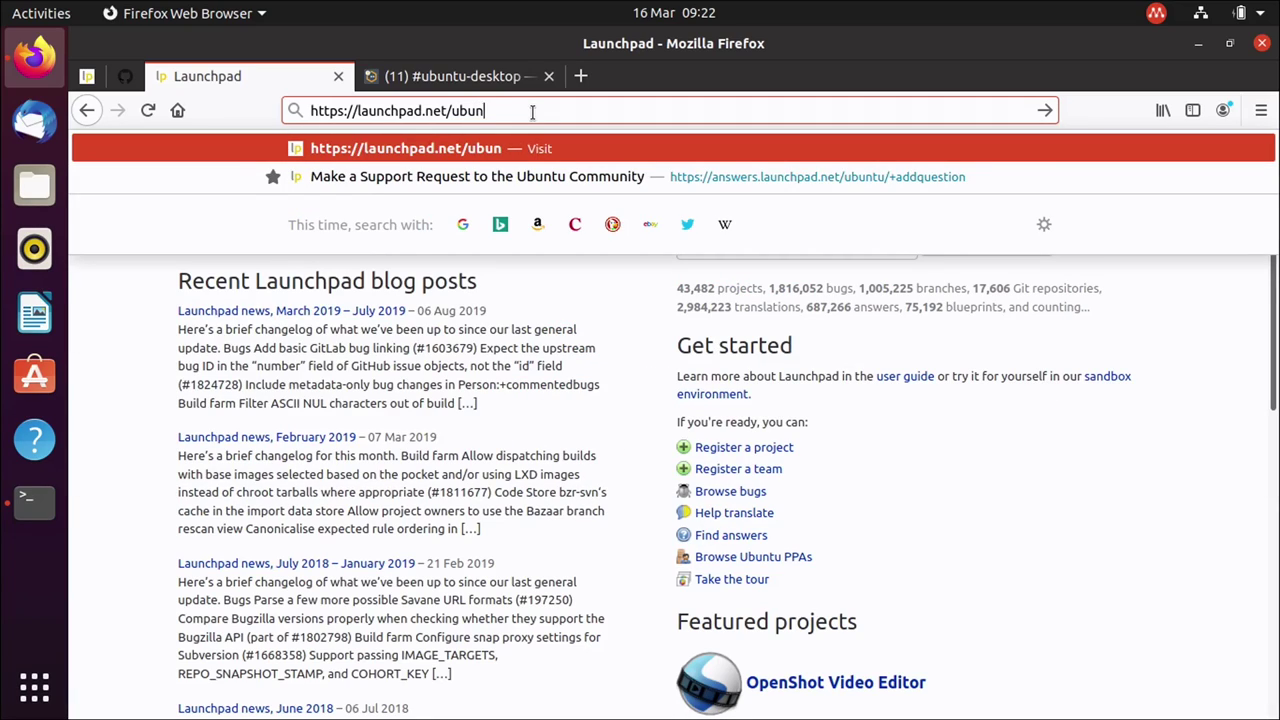
{"action": "type", "text": "tu/+source/"}
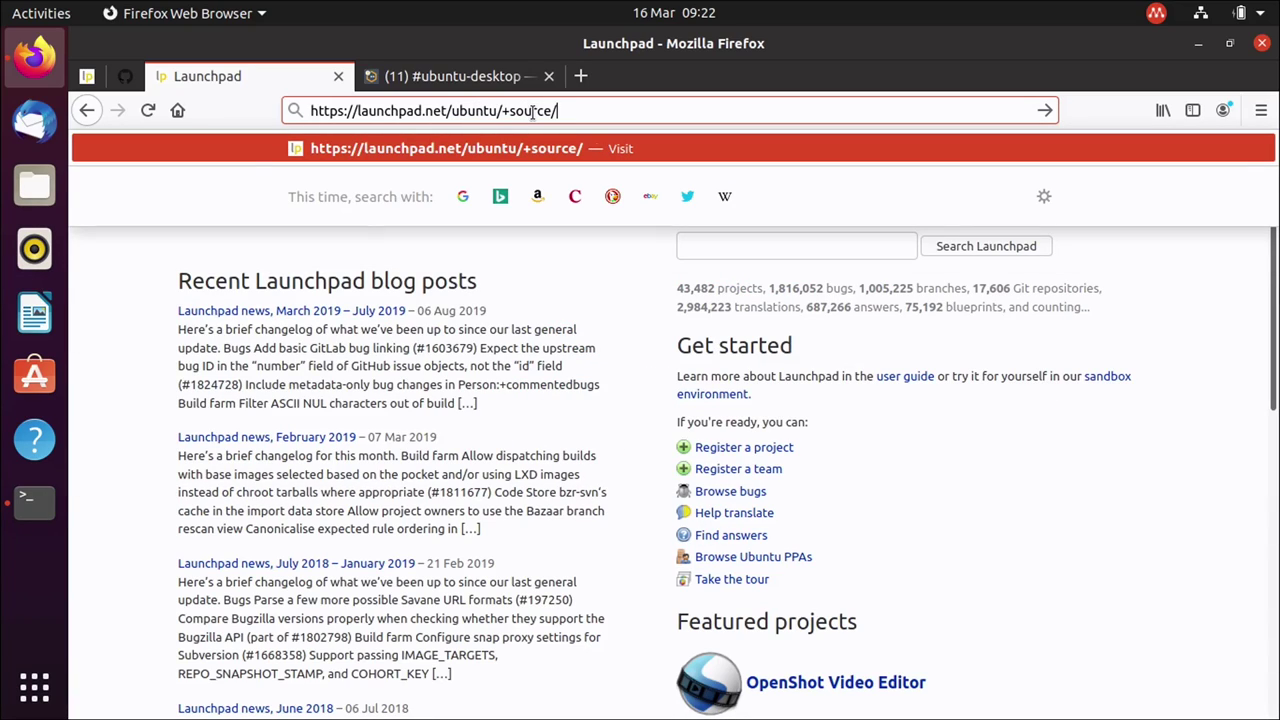
{"action": "type", "text": "gnome-c"}
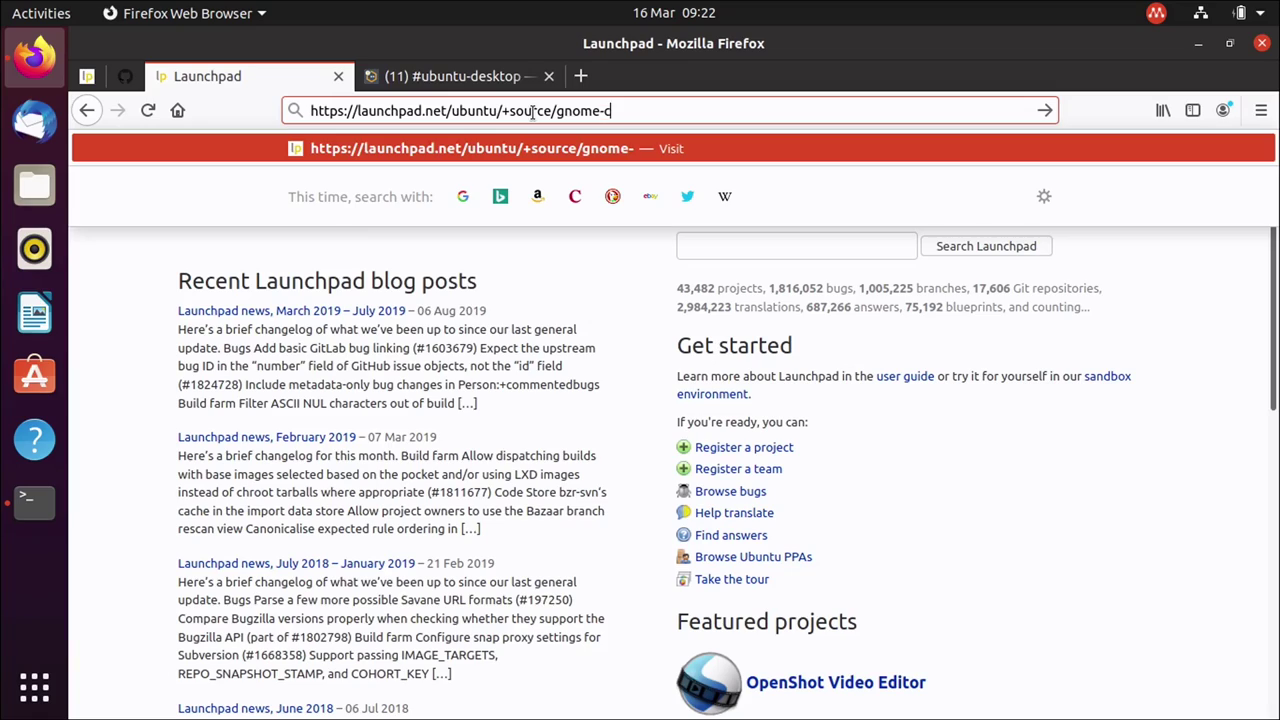
{"action": "type", "text": "ontrol-center/"}
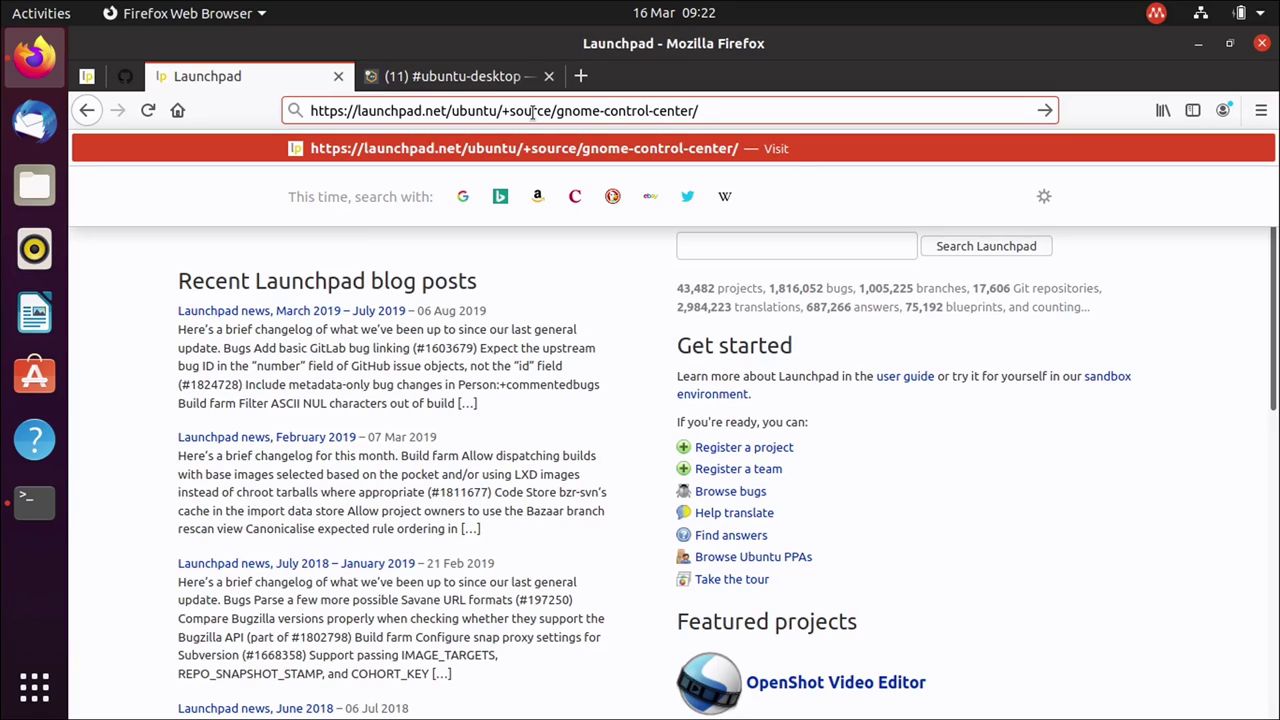
{"action": "type", "text": "+bugs"}
{"action": "key", "text": "Return"}
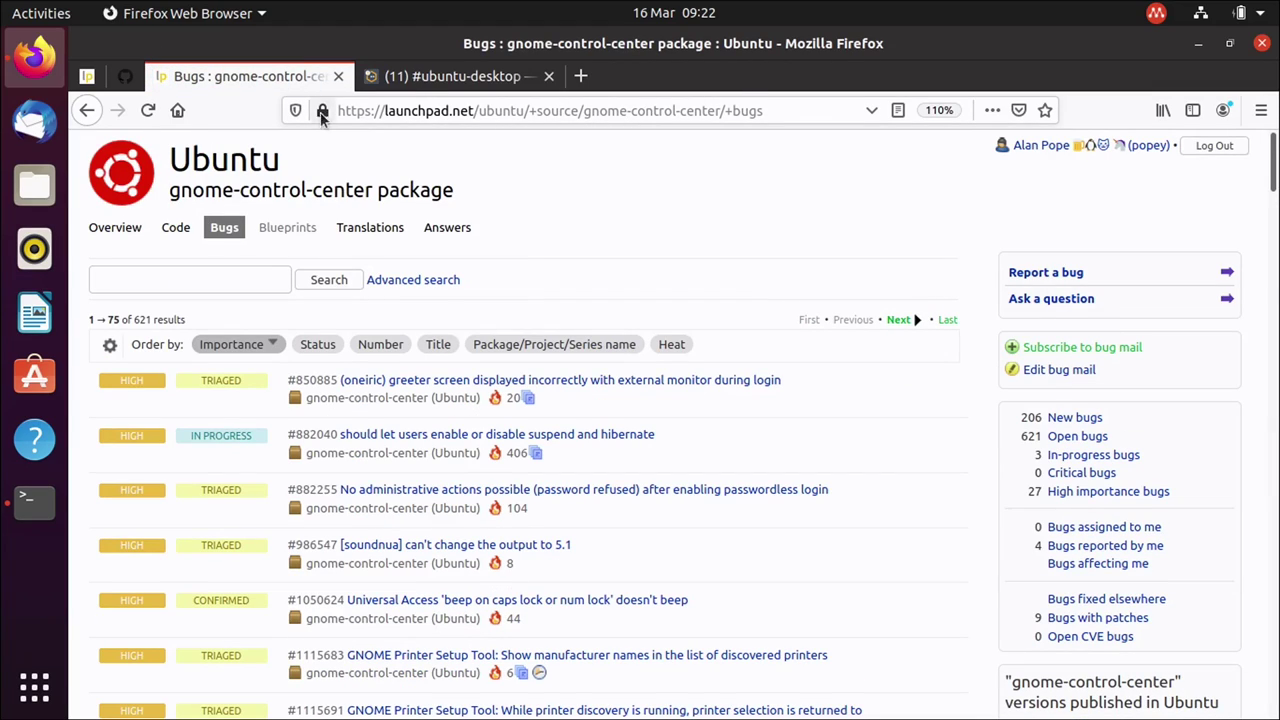
Highlight parts of the bug-list address to explain it, ending with the package name selected.
{"action": "left_click_drag", "start_coordinate": [390, 112], "coordinate": [580, 111]}
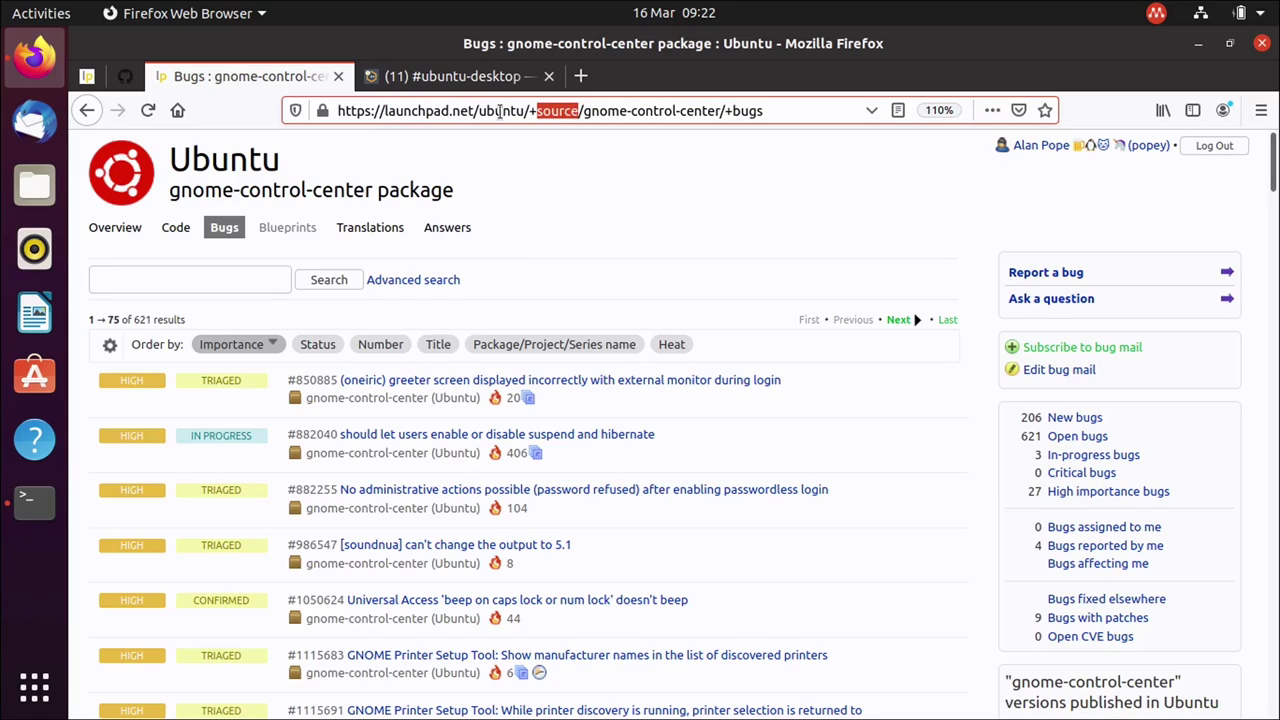
{"action": "left_click_drag", "start_coordinate": [478, 111], "coordinate": [735, 111]}
{"action": "left_click", "coordinate": [760, 111]}
{"action": "triple_click", "coordinate": [768, 111]}
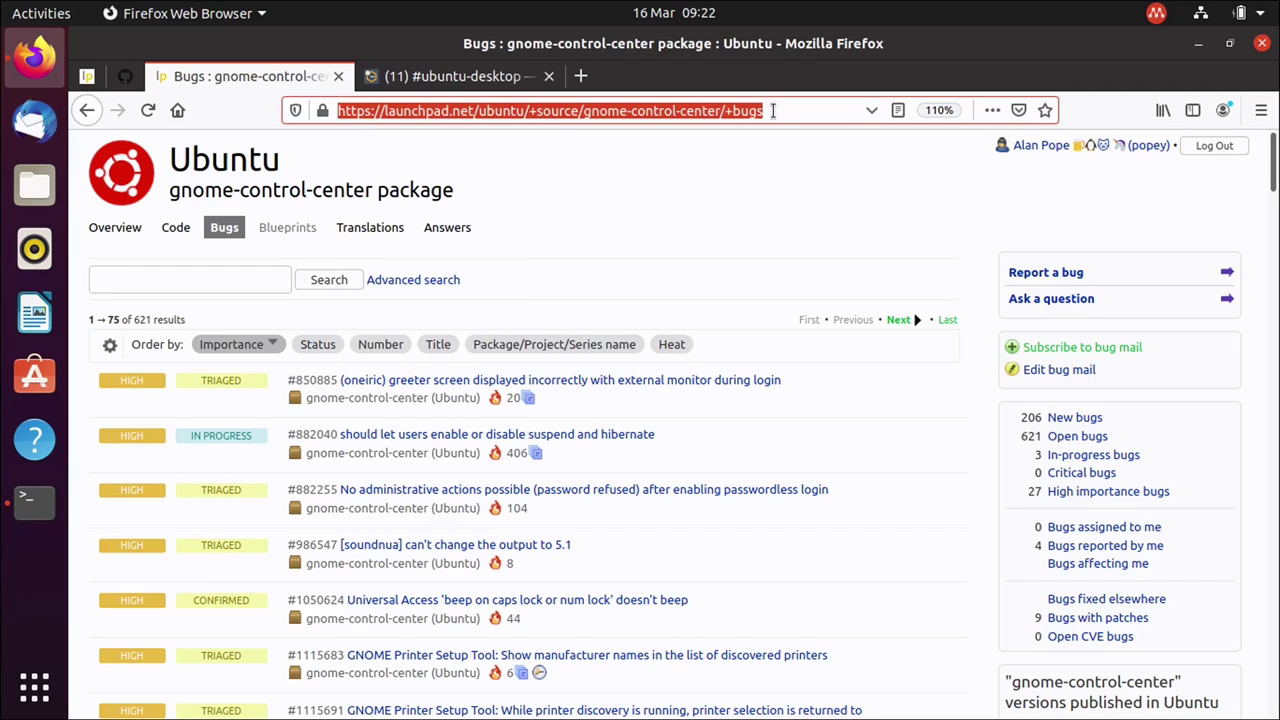
{"action": "left_click", "coordinate": [728, 247]}
{"action": "scroll", "coordinate": [728, 247], "scroll_direction": "down", "scroll_amount": 1}
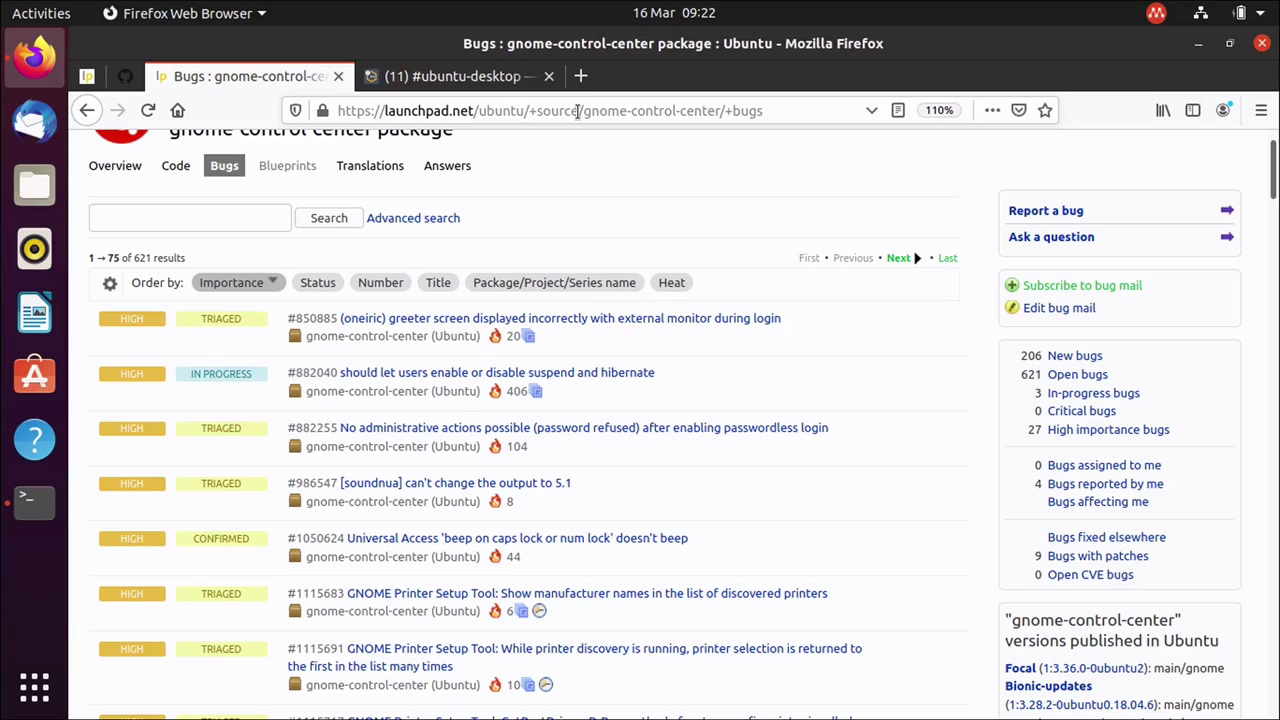
{"action": "left_click_drag", "start_coordinate": [591, 111], "coordinate": [718, 104]}
{"action": "left_click", "coordinate": [578, 111]}
Compare the firefox package's bug list, go back to gnome-control-center's, then minimise Firefox.
{"action": "type", "text": "firefox"}
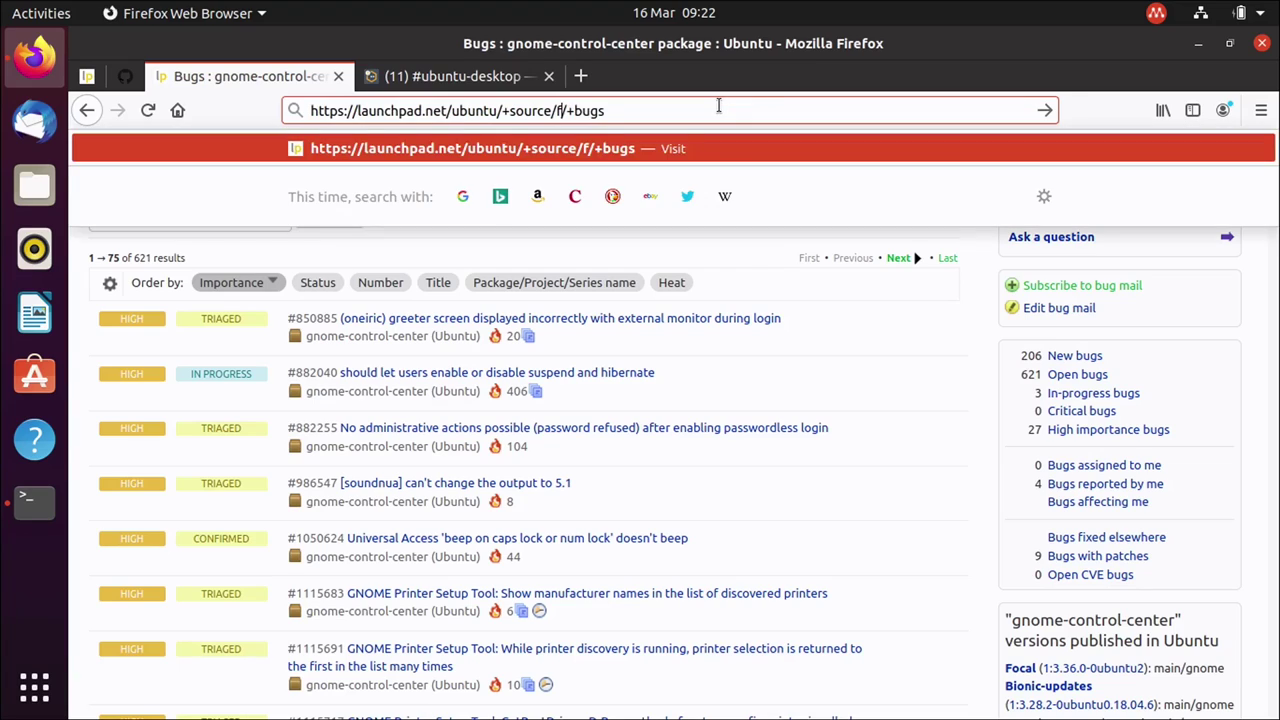
{"action": "key", "text": "Return"}
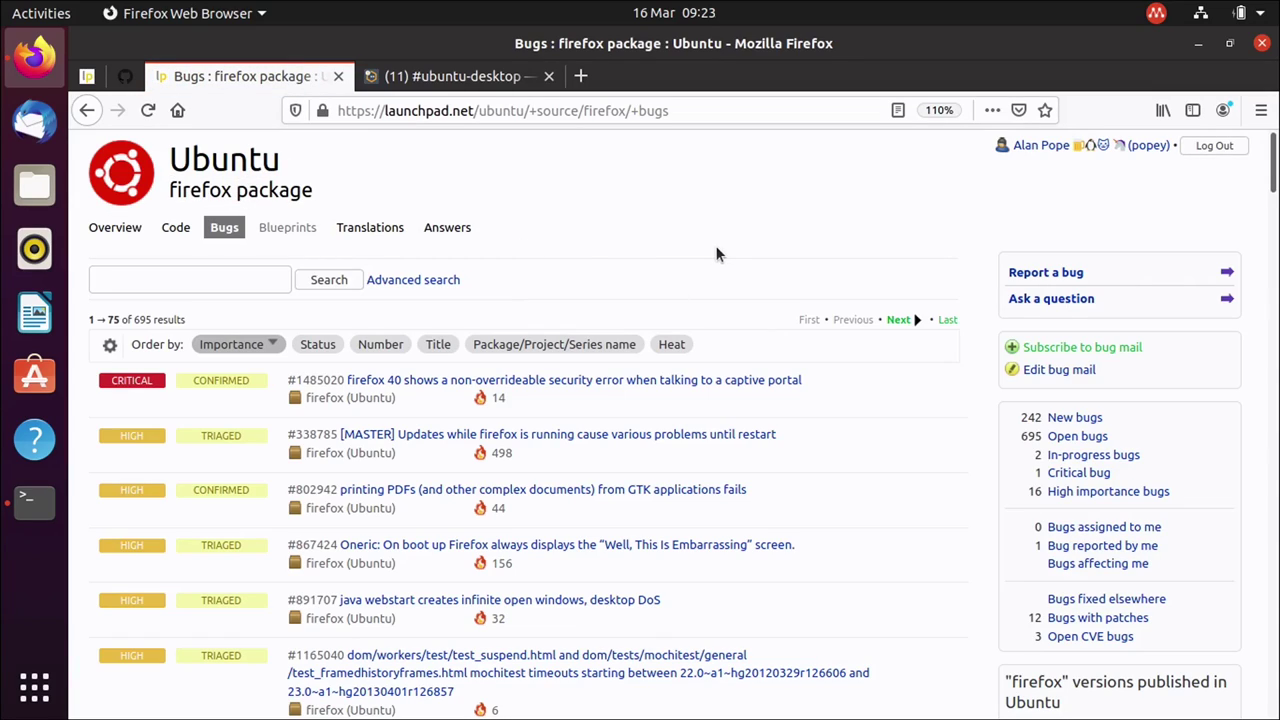
{"action": "left_click", "coordinate": [87, 110]}
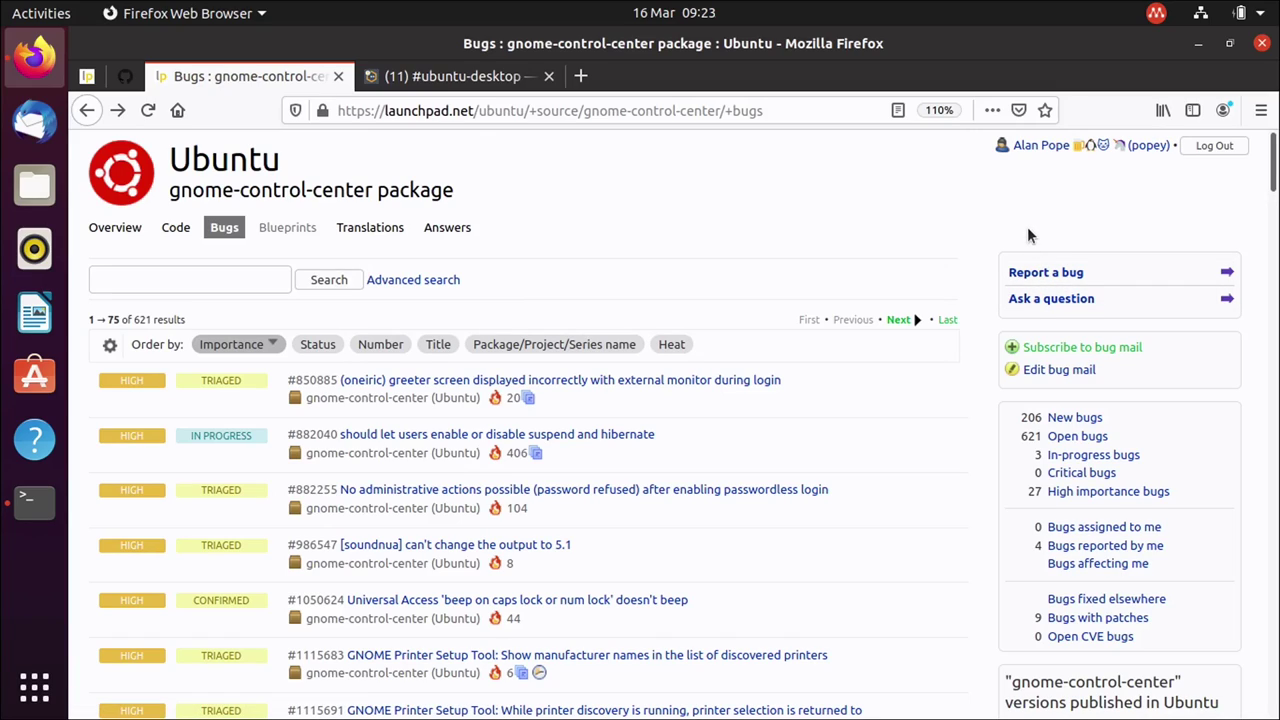
{"action": "left_click", "coordinate": [1194, 51]}
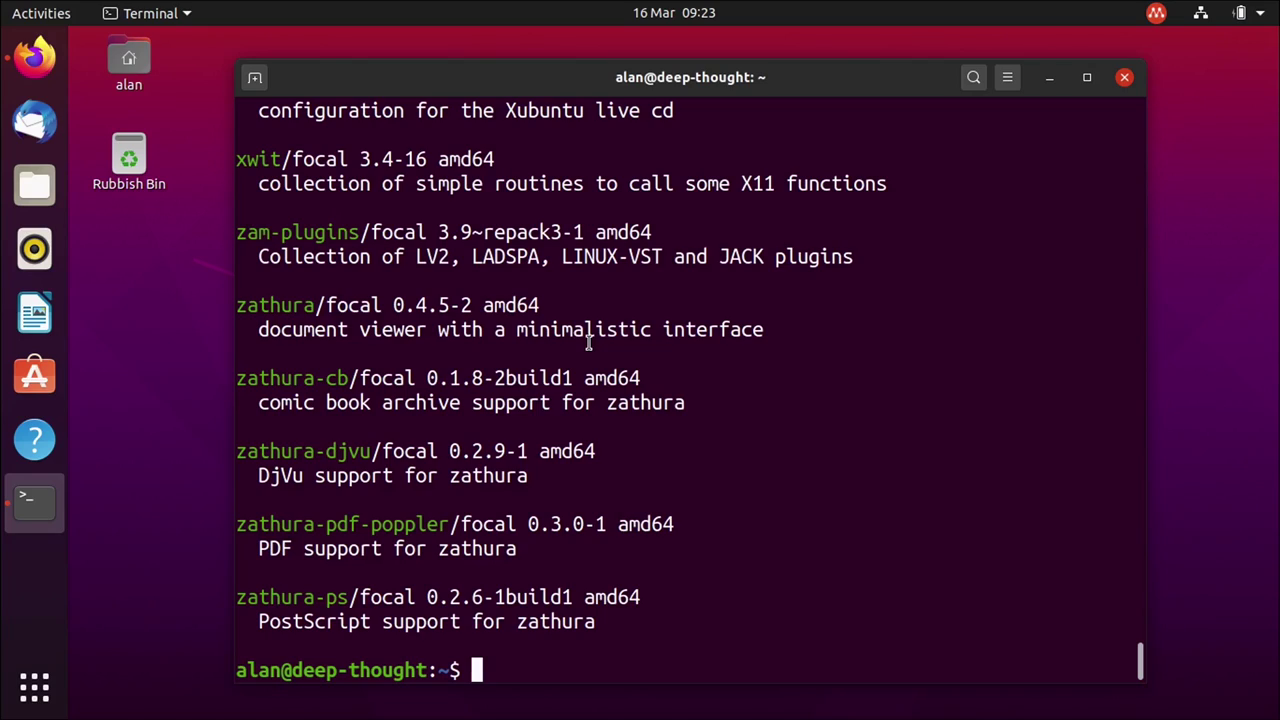
Run 'ubuntu-bug gnome-control-center', review the collected report details, and send the report.
{"action": "type", "text": "ubuntu-bug "}
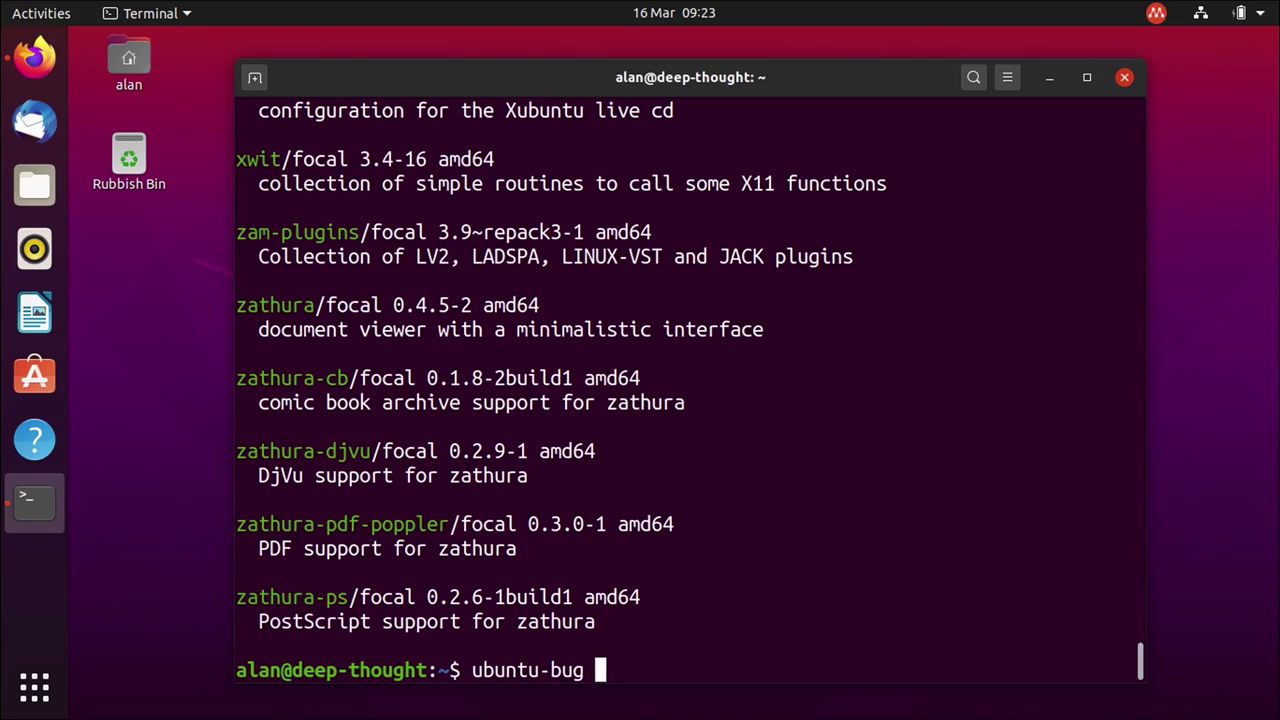
{"action": "type", "text": "gnome-control-ce"}
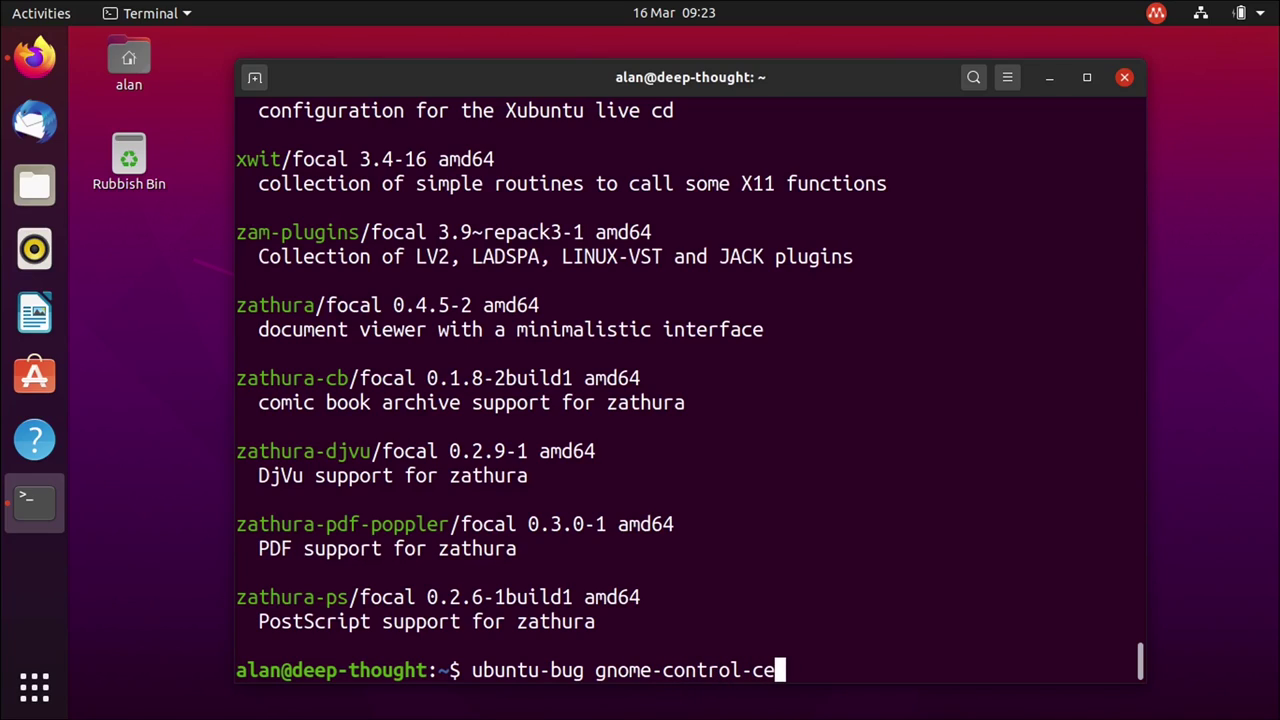
{"action": "type", "text": "nter"}
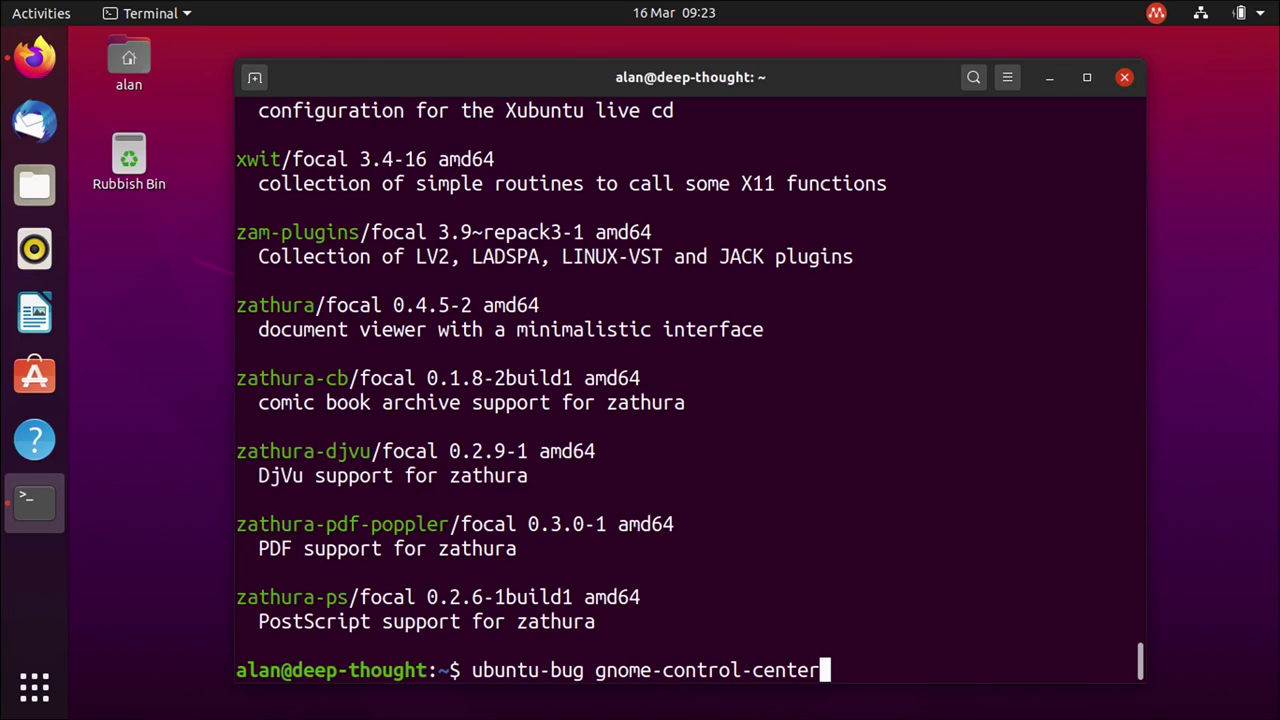
{"action": "key", "text": "Return"}
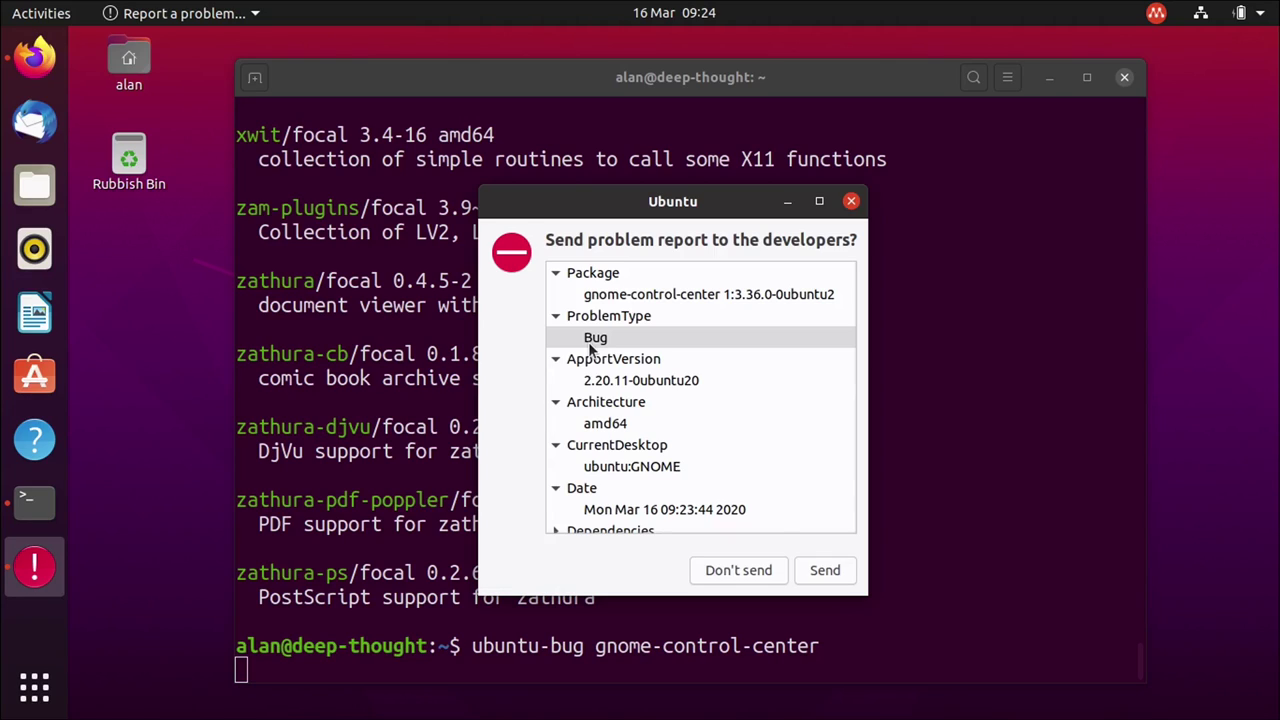
{"action": "scroll", "coordinate": [734, 386], "scroll_direction": "down", "scroll_amount": 7}
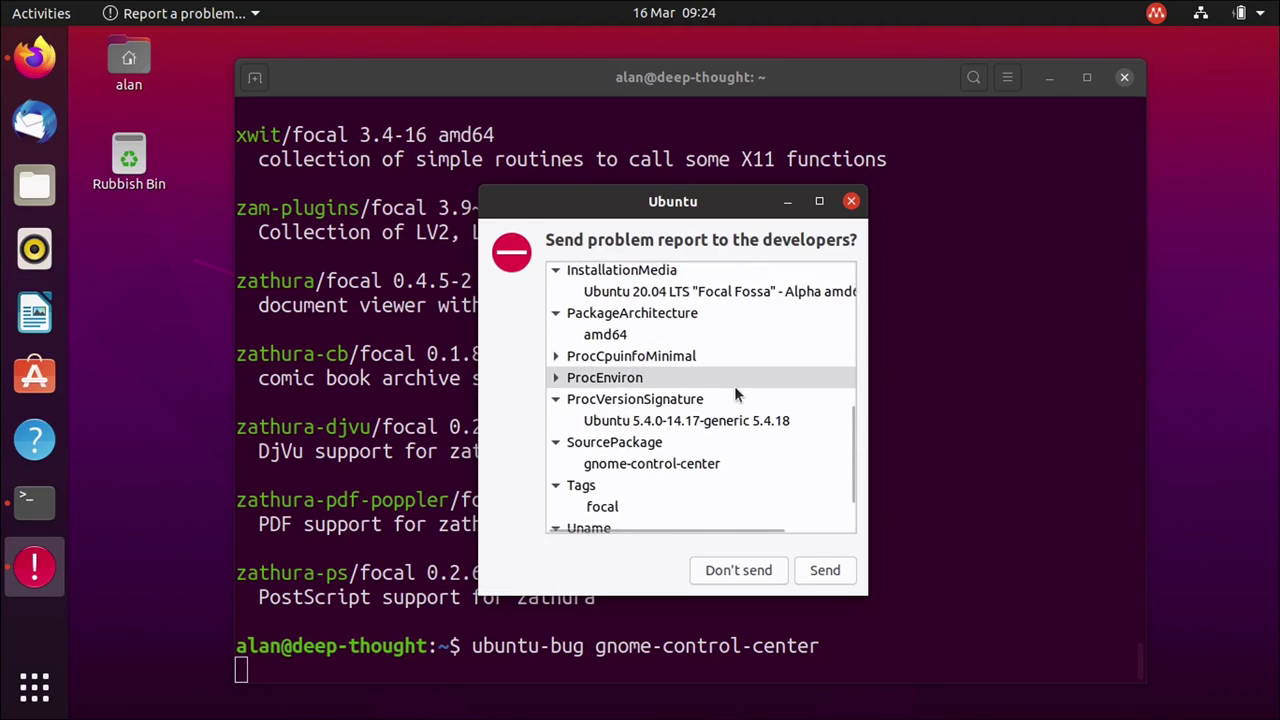
{"action": "scroll", "coordinate": [734, 386], "scroll_direction": "down", "scroll_amount": 3}
{"action": "scroll", "coordinate": [771, 374], "scroll_direction": "up", "scroll_amount": 4}
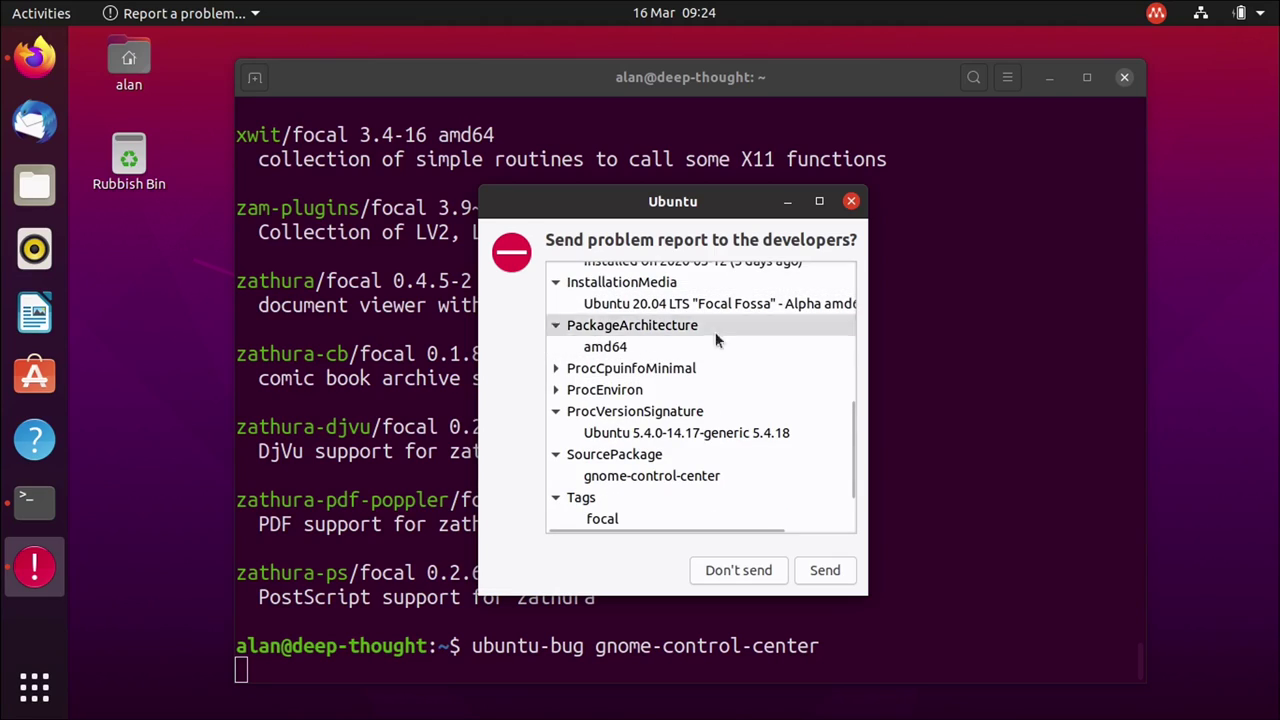
{"action": "scroll", "coordinate": [768, 515], "scroll_direction": "down", "scroll_amount": 2}
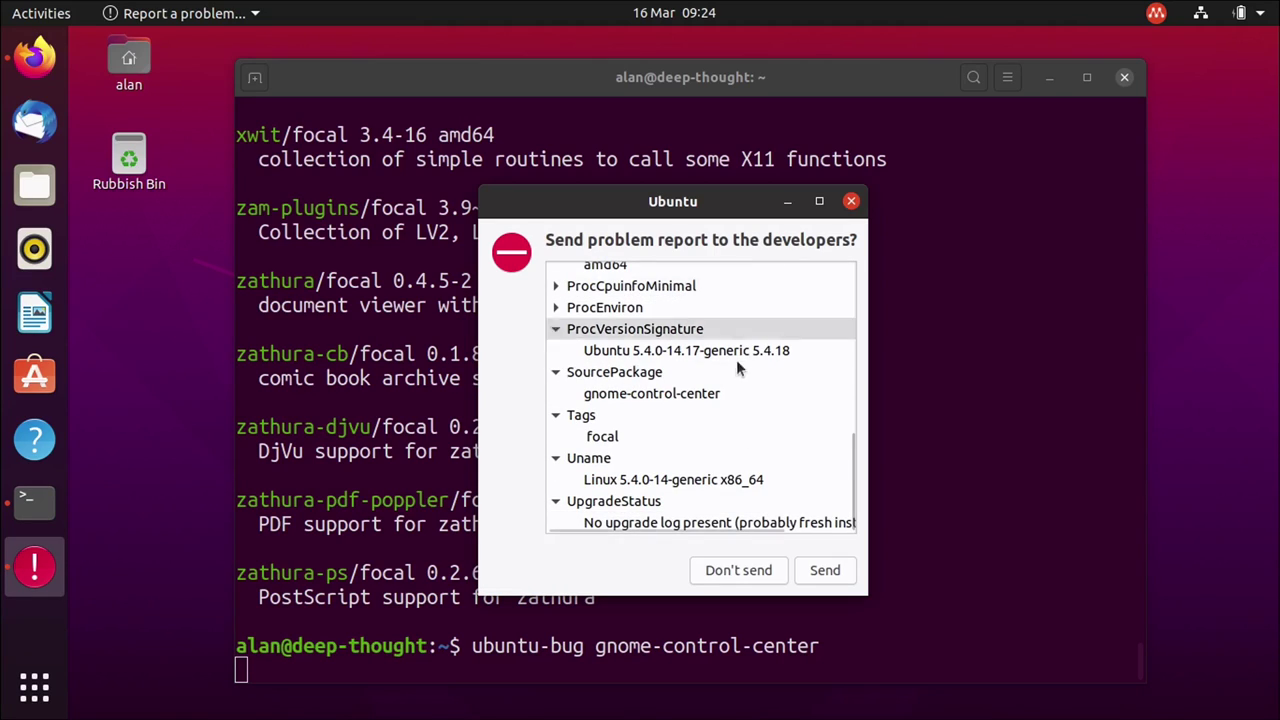
{"action": "mouse_move", "coordinate": [654, 525]}
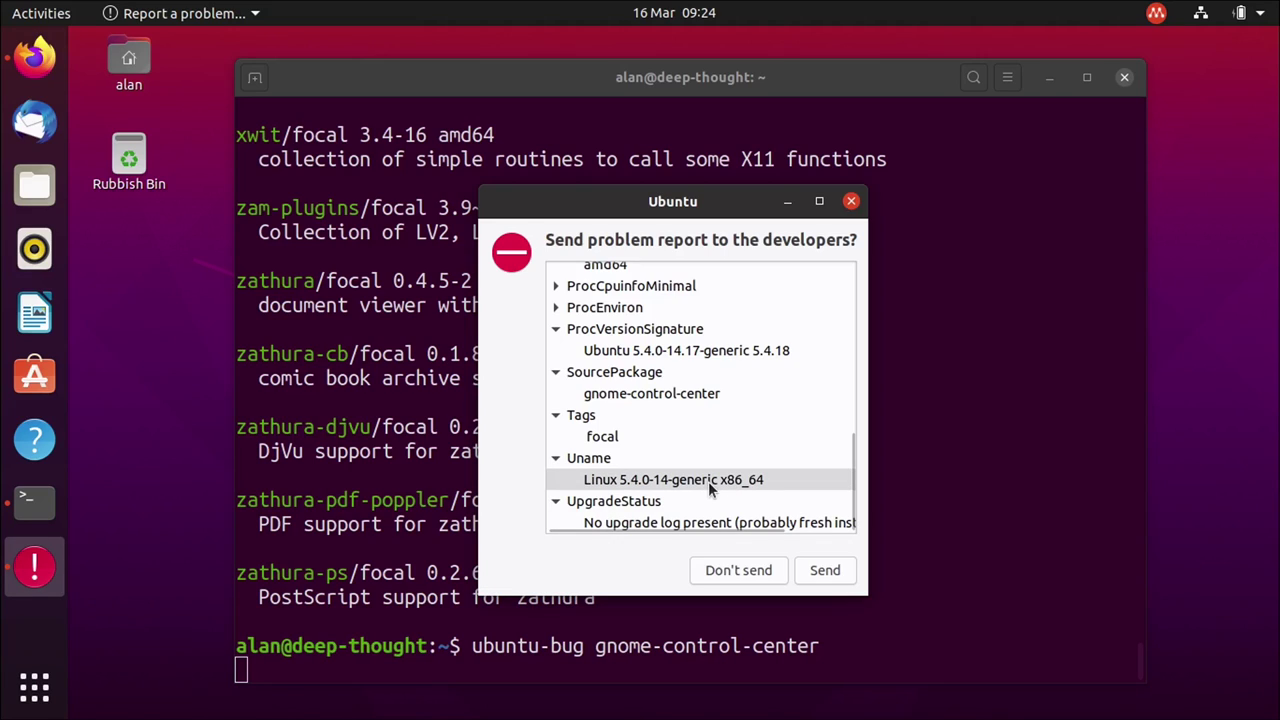
{"action": "left_click", "coordinate": [818, 569]}
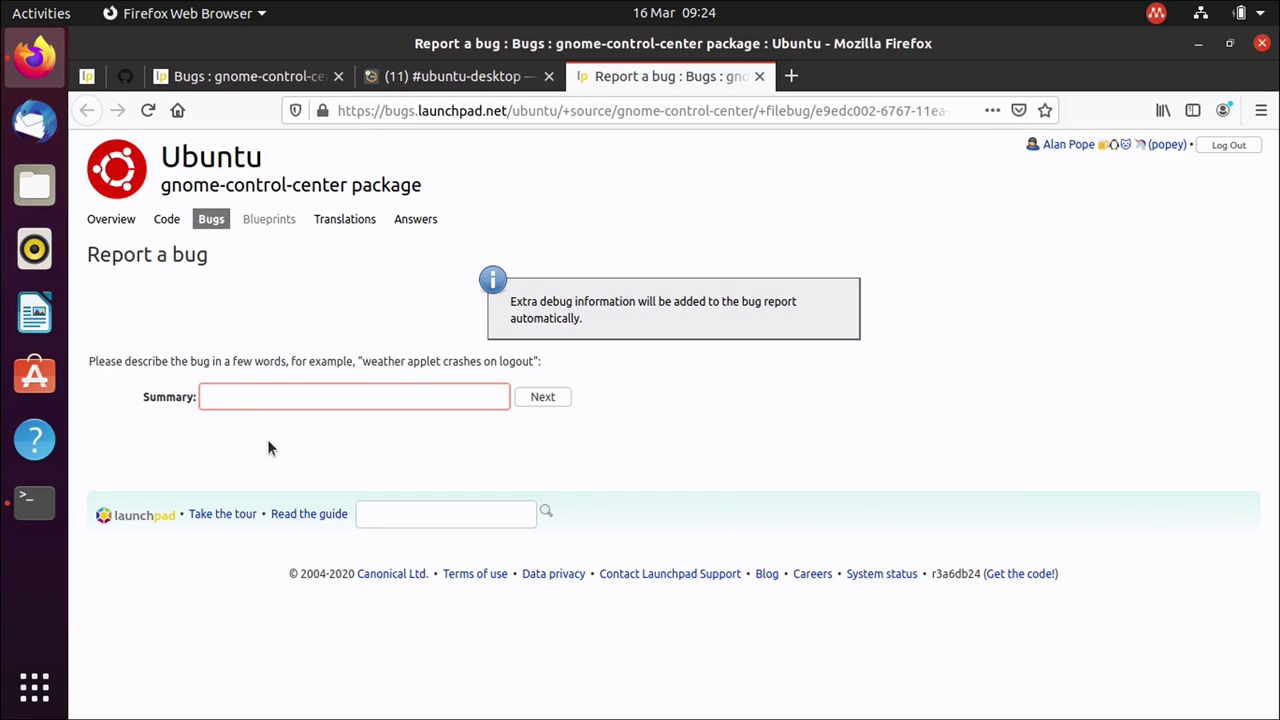
Start the bug summary with 'Inconsistency in naming of'.
{"action": "type", "text": "Inconsistency in naming of"}
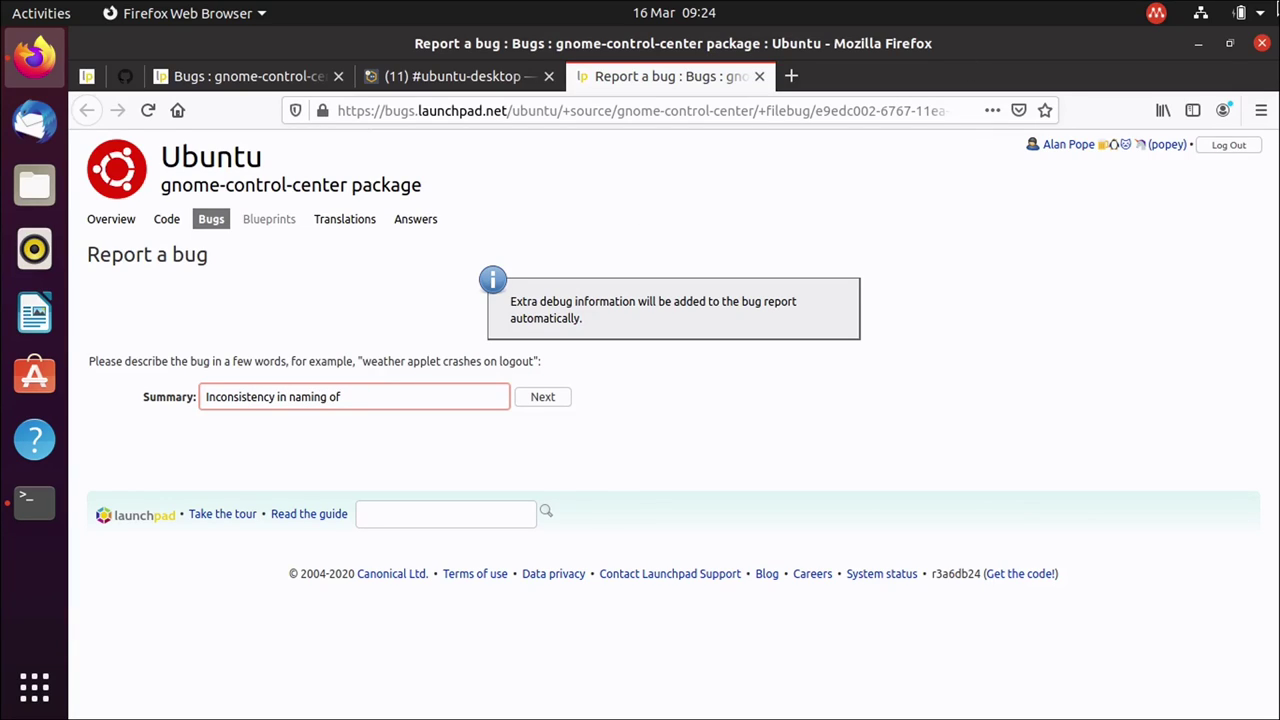
Check the exact Permissions & Access wording for sosumi in Settings > Applications.
{"action": "left_click", "coordinate": [1230, 13]}
{"action": "left_click", "coordinate": [1011, 260]}
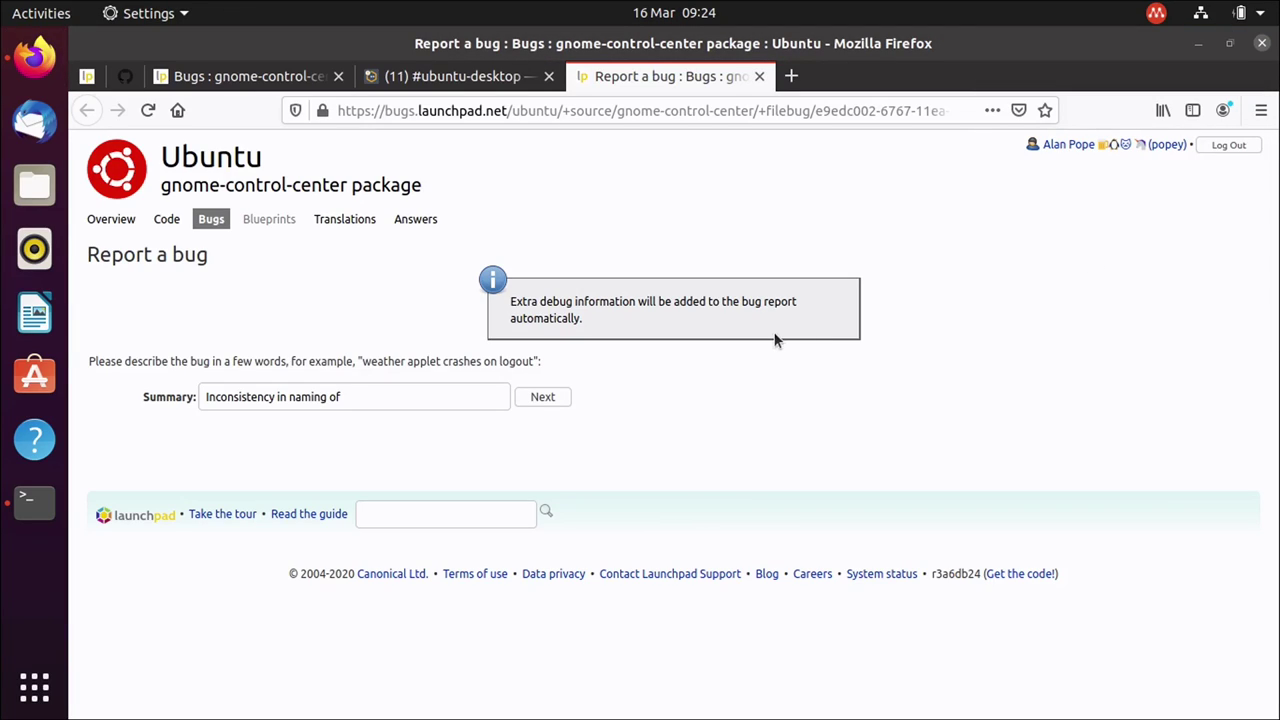
{"action": "left_click", "coordinate": [304, 88]}
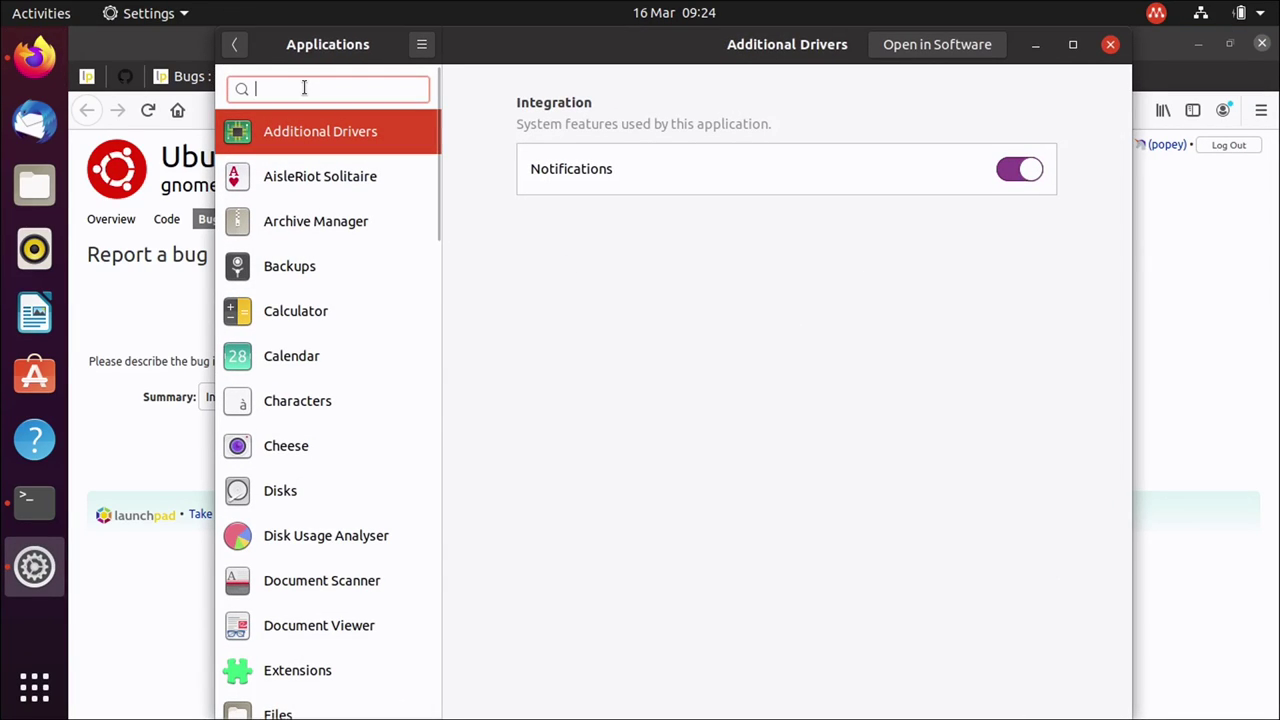
{"action": "type", "text": "sosu"}
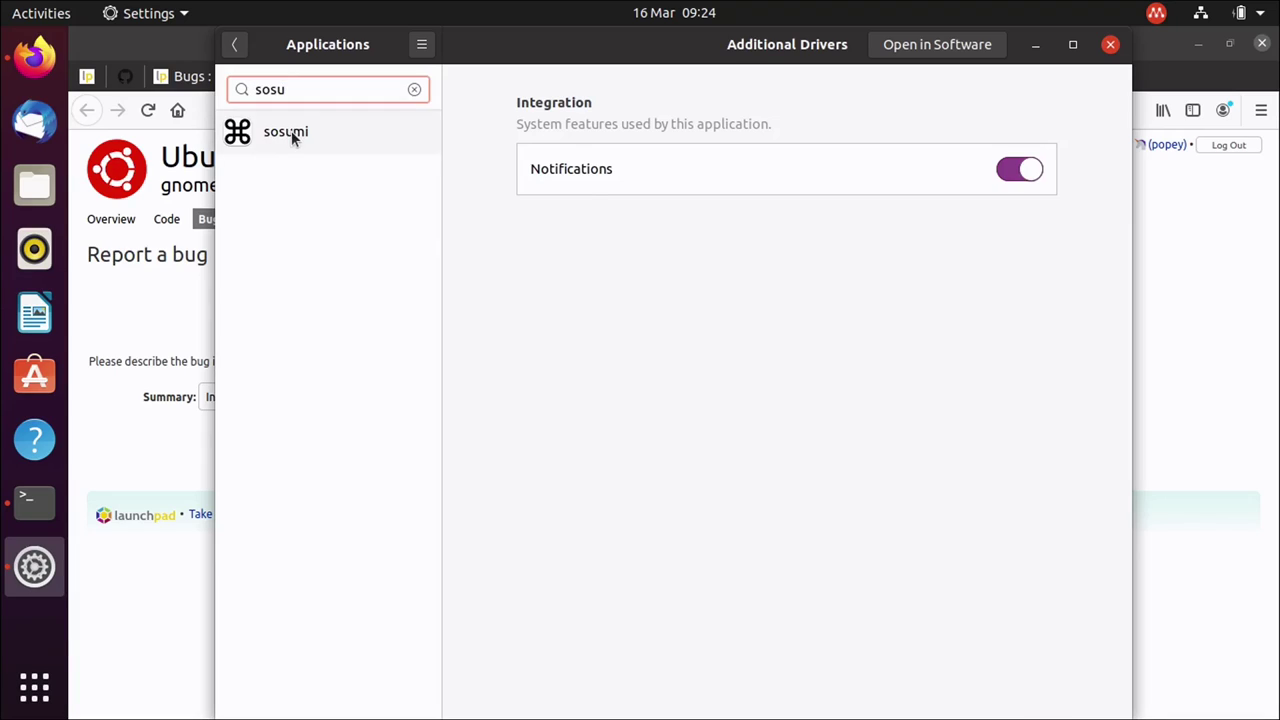
{"action": "left_click", "coordinate": [291, 130]}
Return to the bug form and submit the summary to list similar existing bugs.
{"action": "left_click", "coordinate": [1181, 297]}
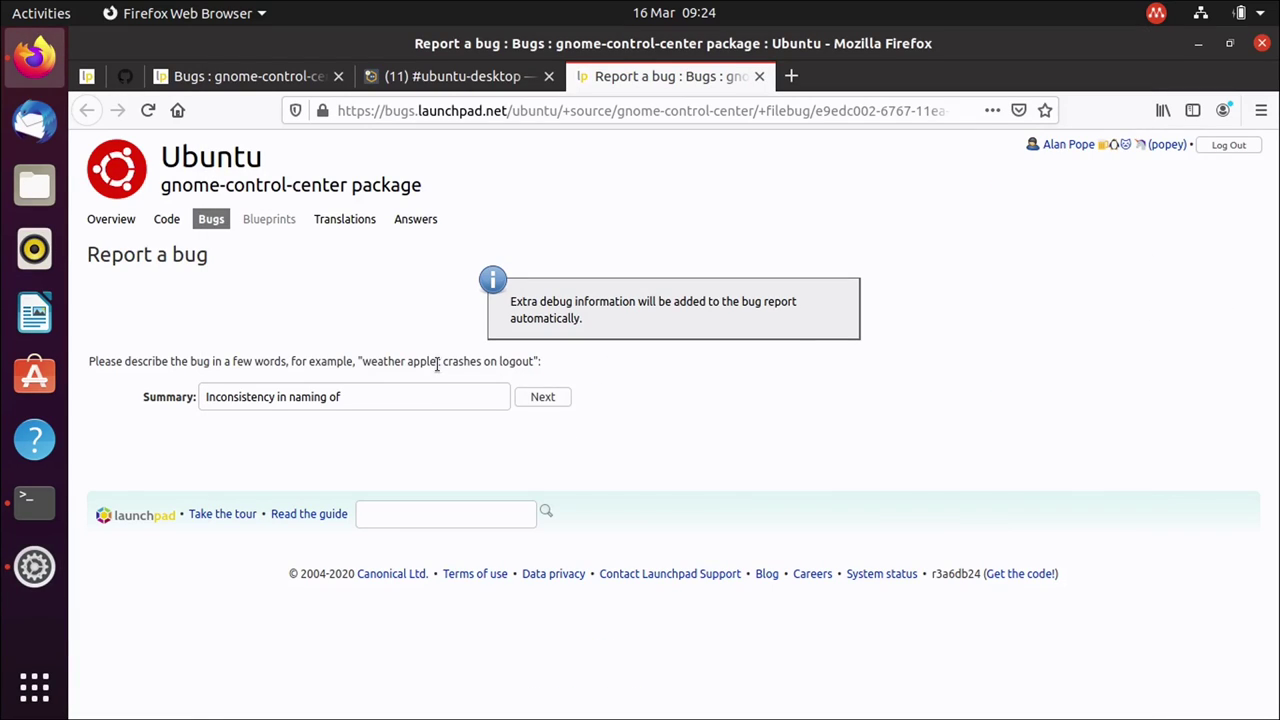
{"action": "left_click", "coordinate": [429, 397]}
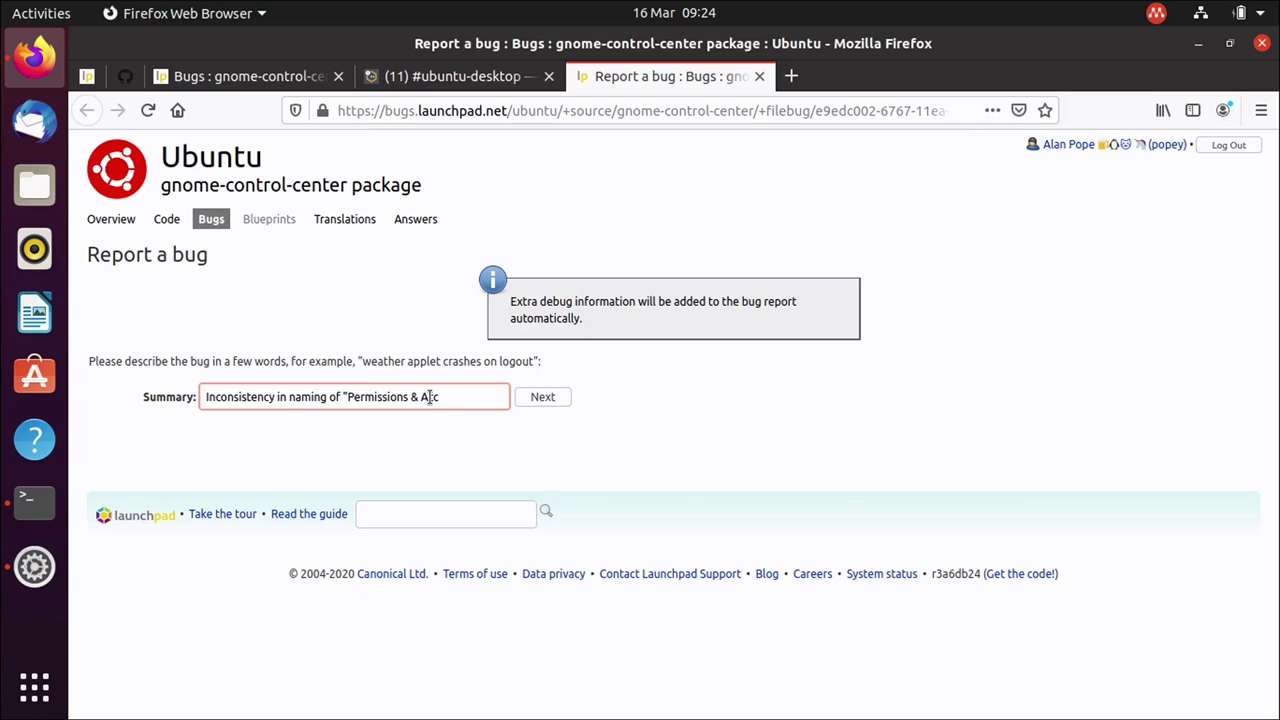
{"action": "key", "text": "Return"}
Compare against existing bug #1837723, then confirm this is a new bug.
{"action": "scroll", "coordinate": [687, 486], "scroll_direction": "down", "scroll_amount": 5}
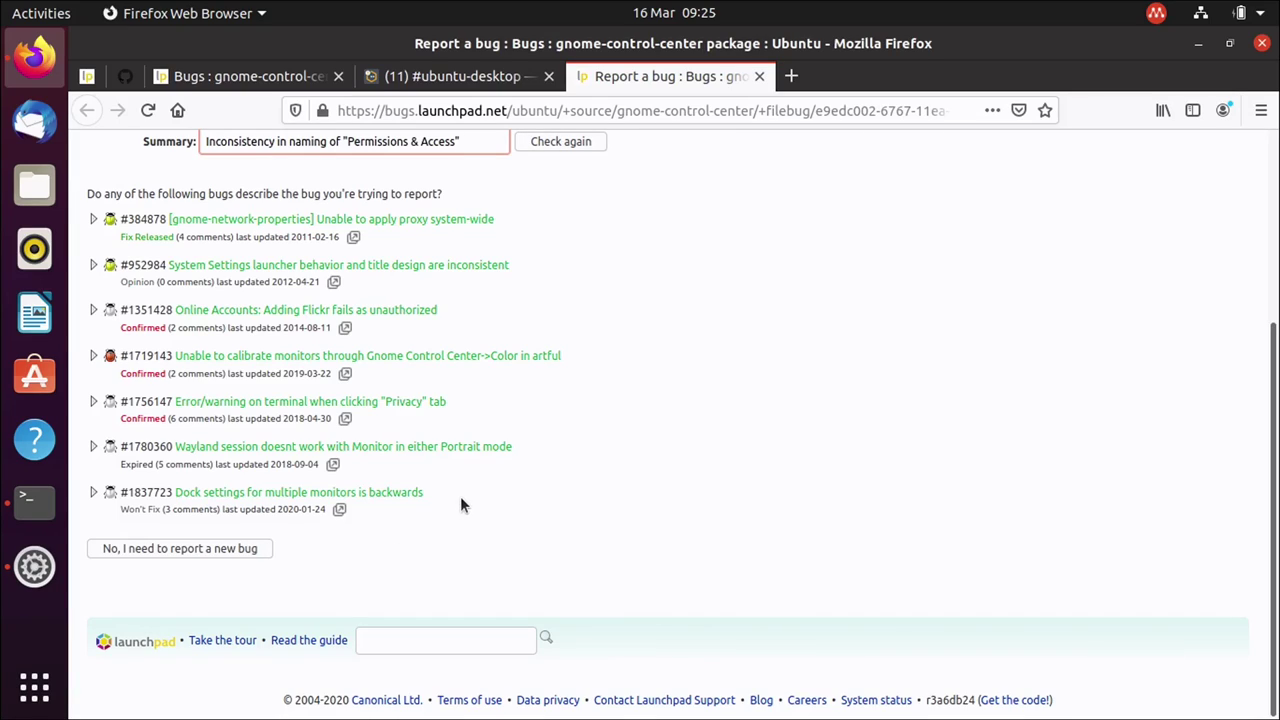
{"action": "left_click", "coordinate": [341, 511]}
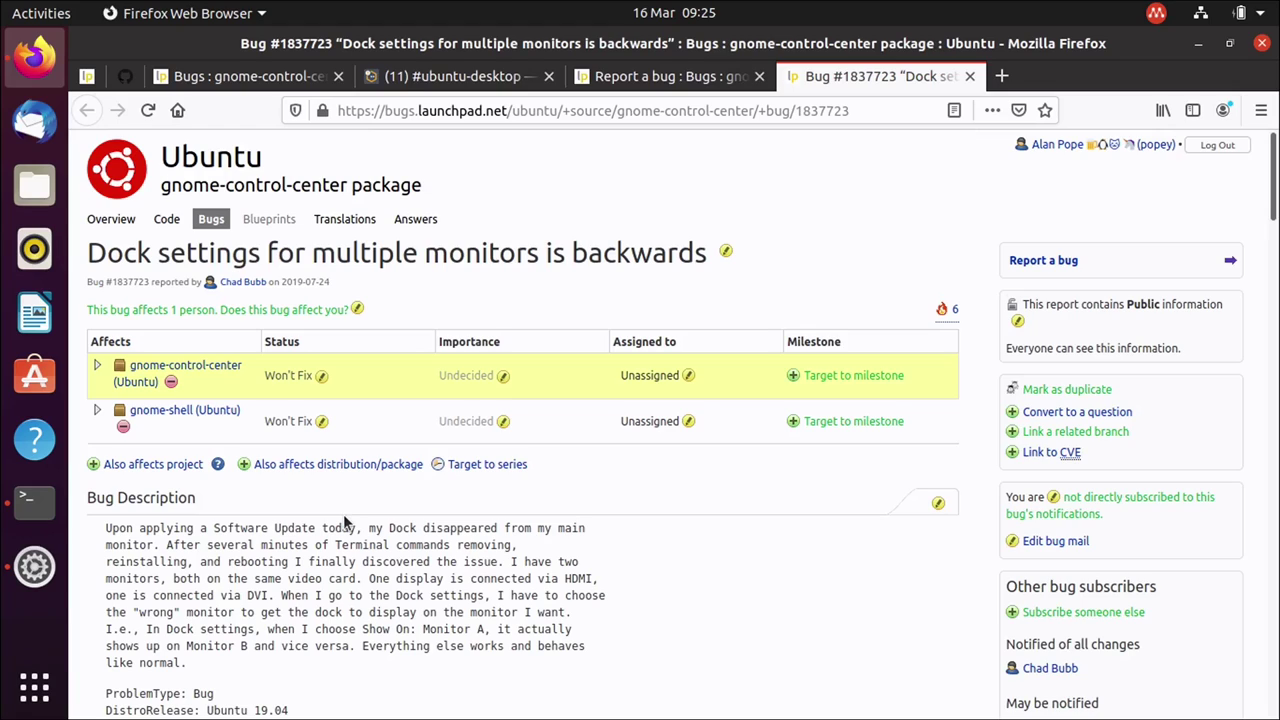
{"action": "key", "text": "ctrl+w"}
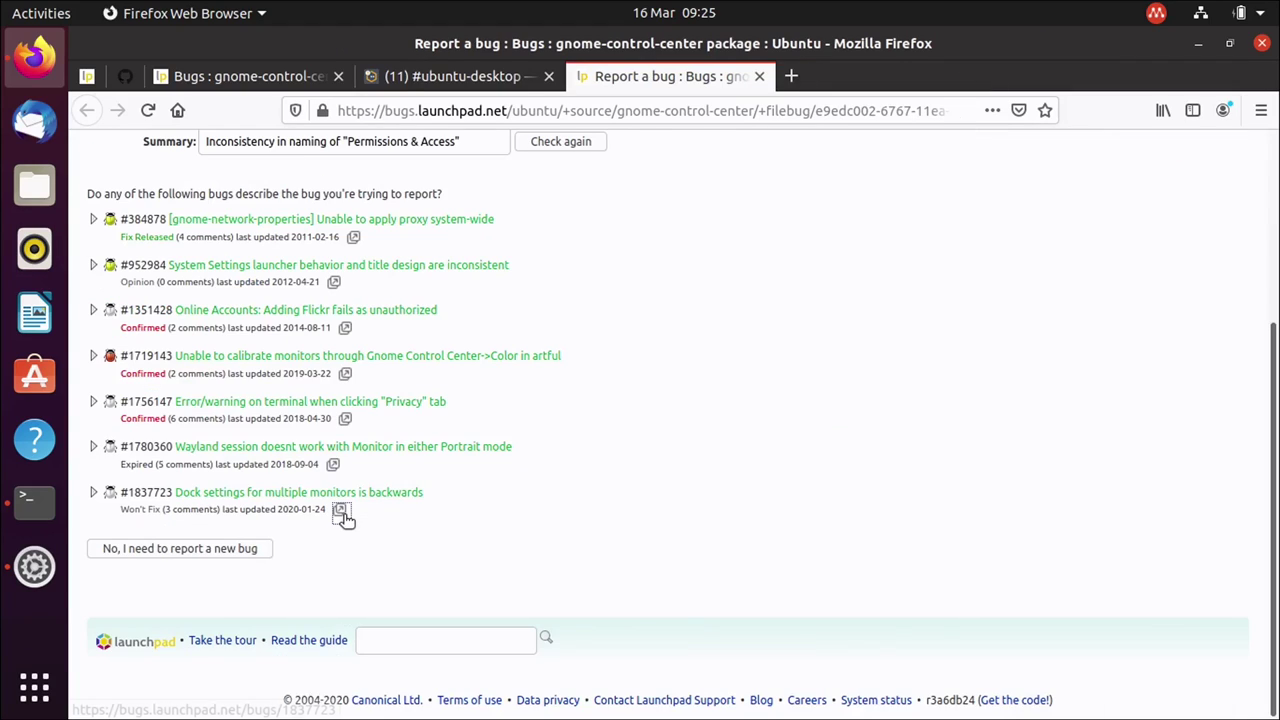
{"action": "left_click", "coordinate": [195, 545]}
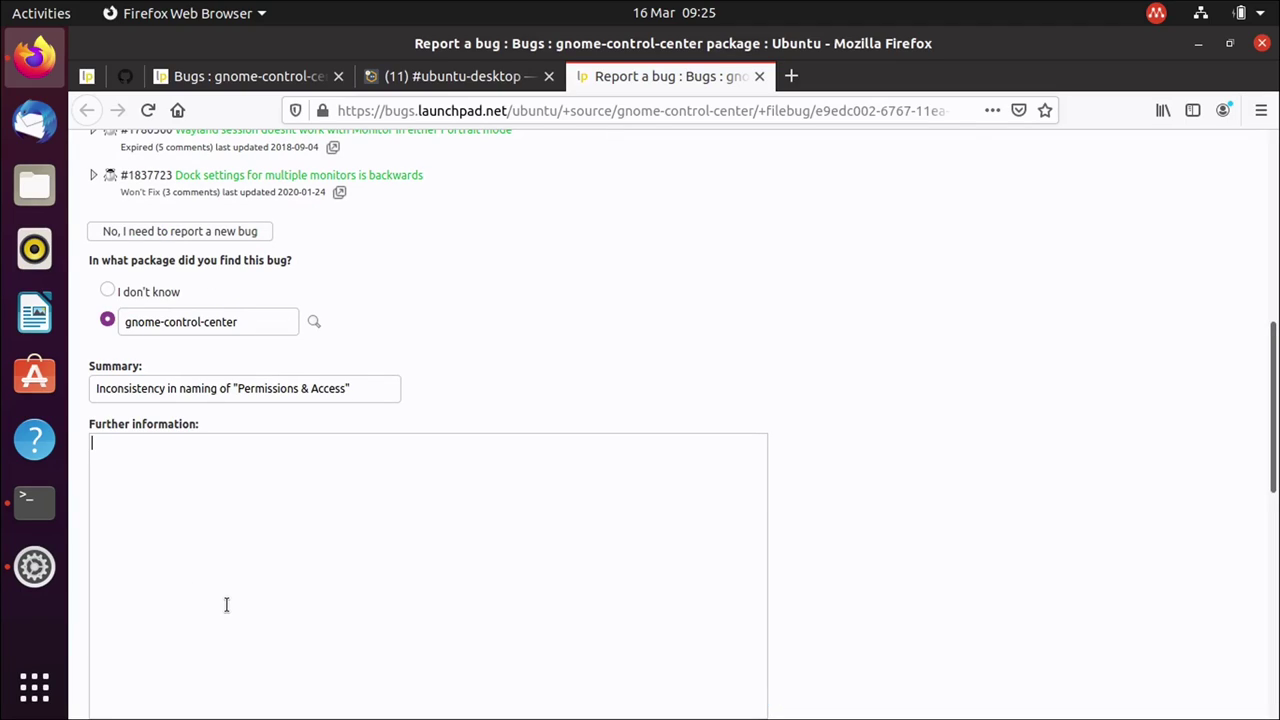
Begin 'Steps to reproduce': install a snap such as sosumi, open gnome-control-center.
{"action": "type", "text": "In gnome-control-cente"}
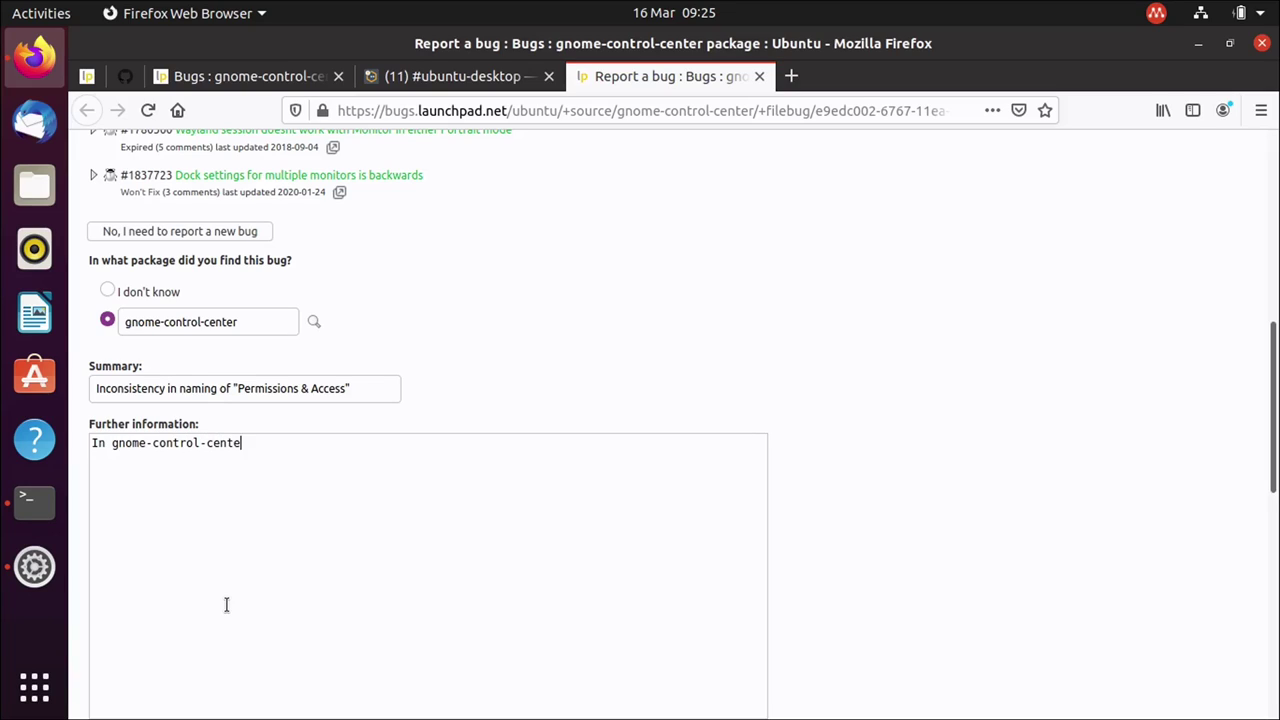
{"action": "type", "text": "r, go to Applications, selec"}
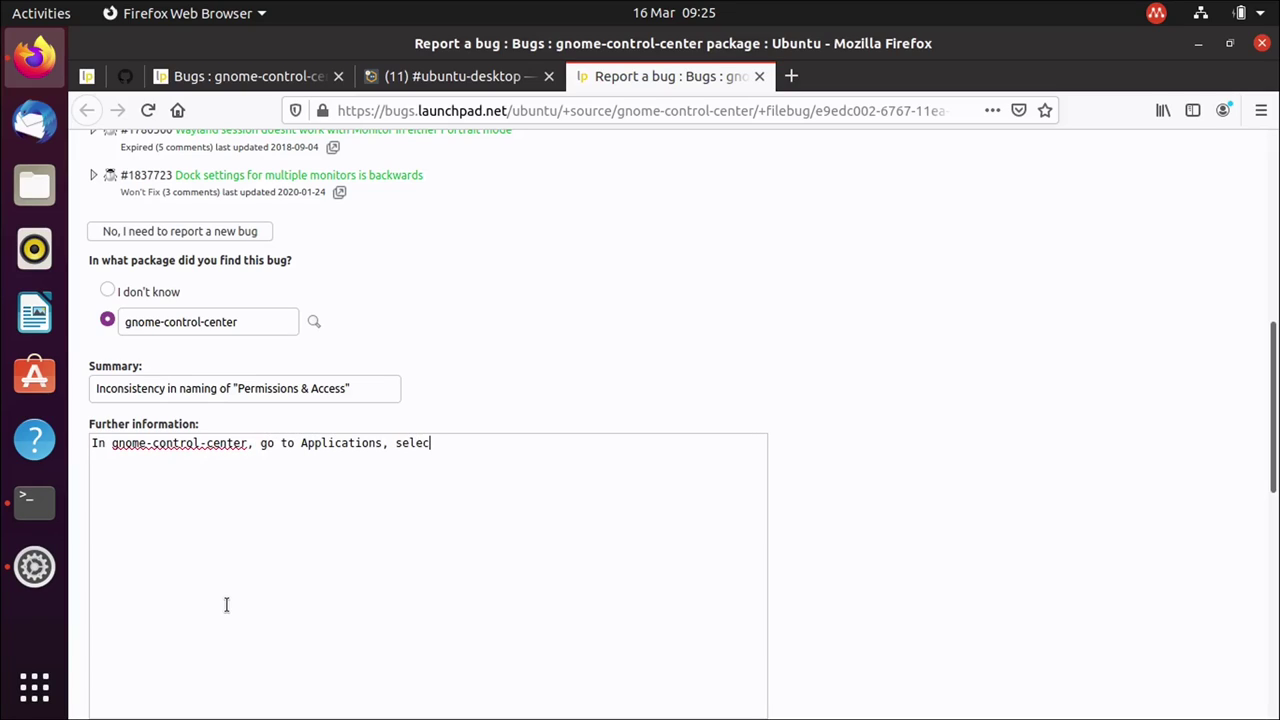
{"action": "type", "text": "t a snap"}
{"action": "key", "text": "ctrl+a"}
{"action": "key", "text": "BackSpace"}
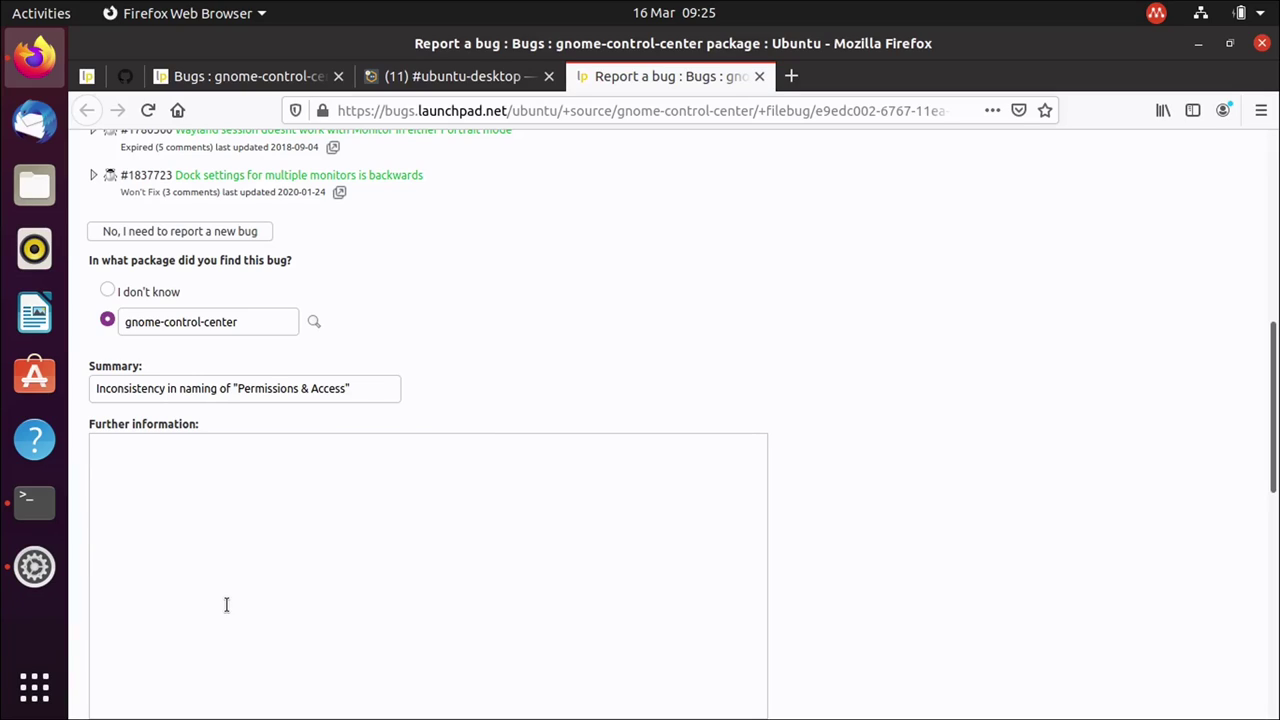
{"action": "type", "text": "Steps to reproduce"}
{"action": "key", "text": "Return"}
{"action": "key", "text": "Return"}
{"action": "type", "text": "* Install a snap "}
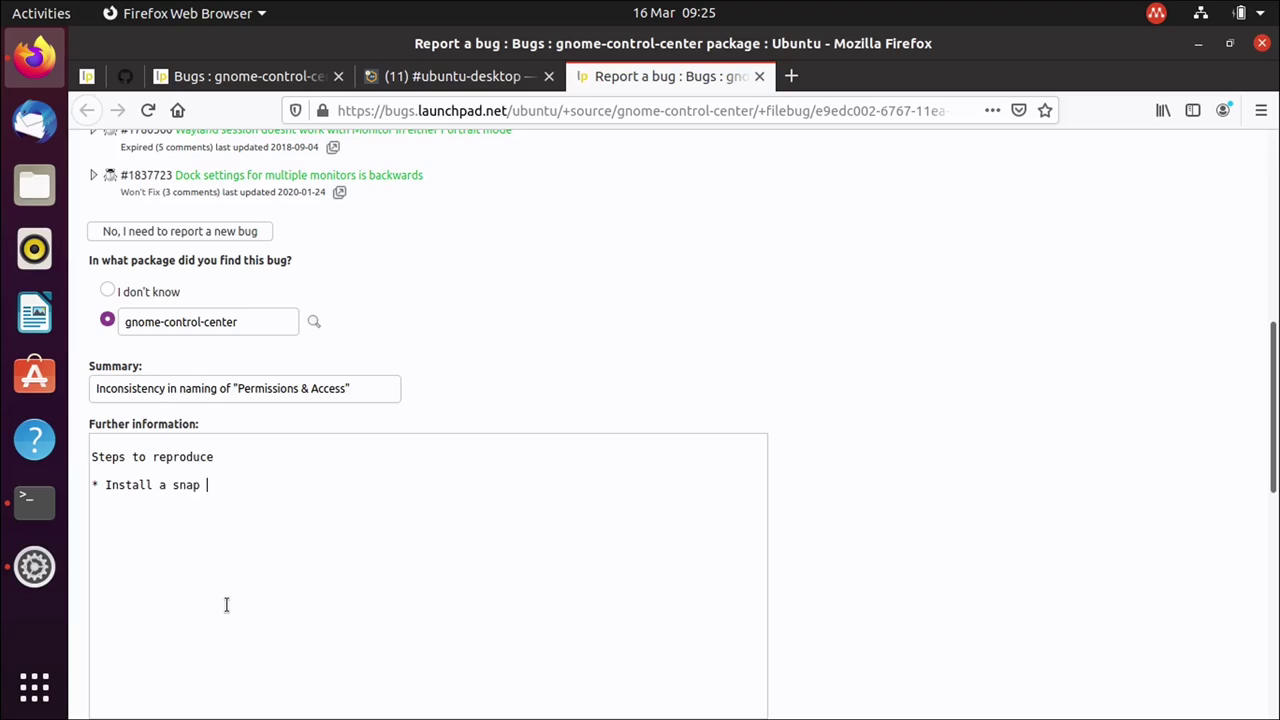
{"action": "type", "text": "(such as soso"}
{"action": "key", "text": "BackSpace"}
{"action": "type", "text": "umi) "}
{"action": "type", "text": "* Open "}
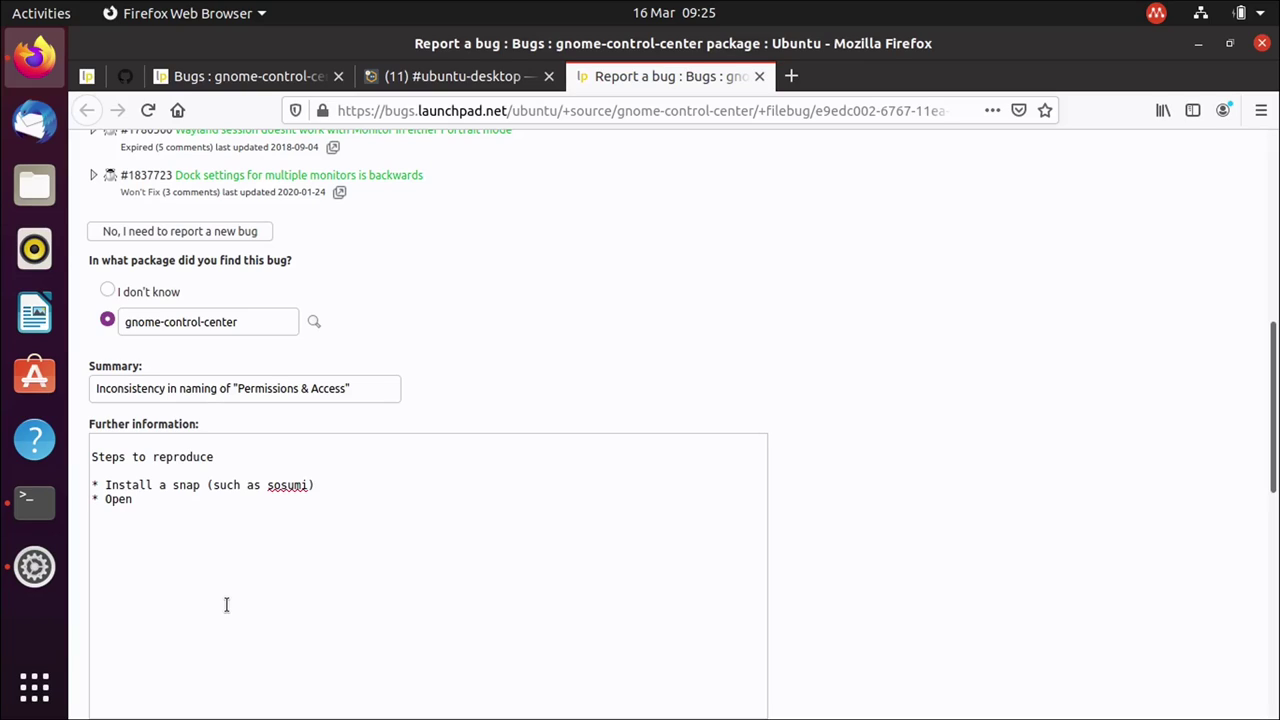
{"action": "type", "text": "gnome-control-center"}
{"action": "key", "text": "ctrl+plus"}
{"action": "key", "text": "ctrl+plus"}
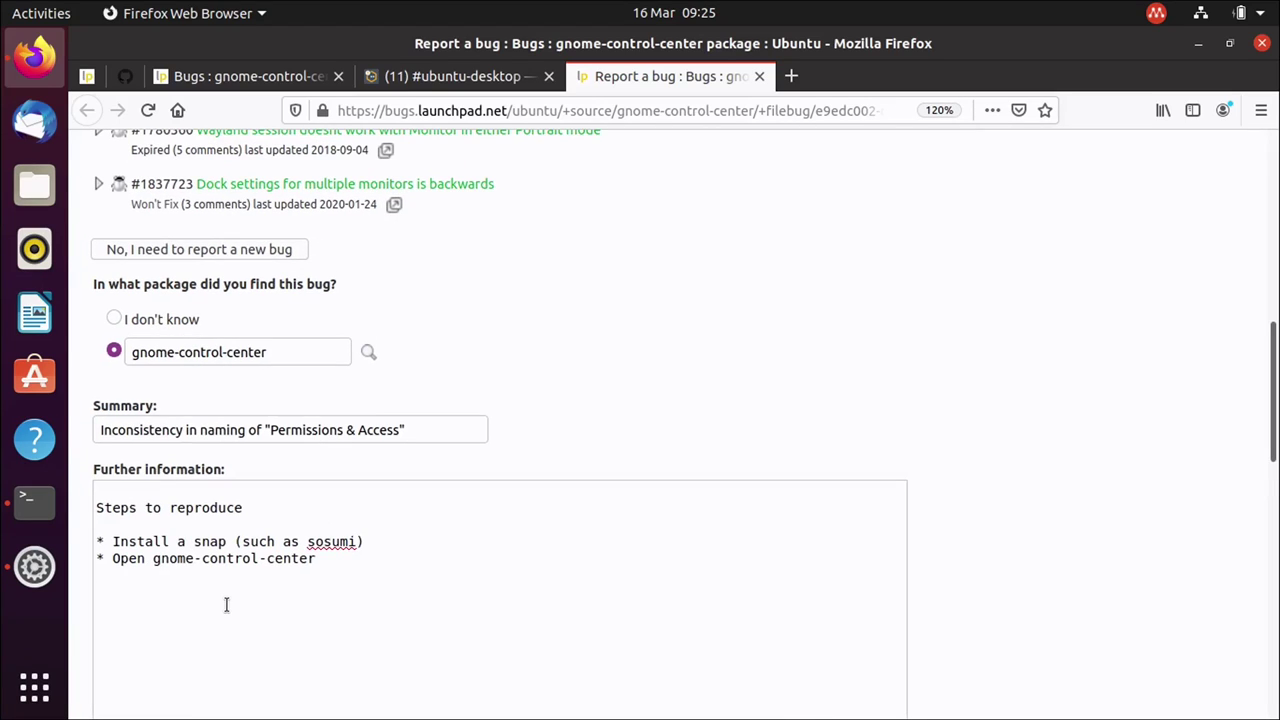
{"action": "scroll", "coordinate": [572, 283], "scroll_direction": "down", "scroll_amount": 6}
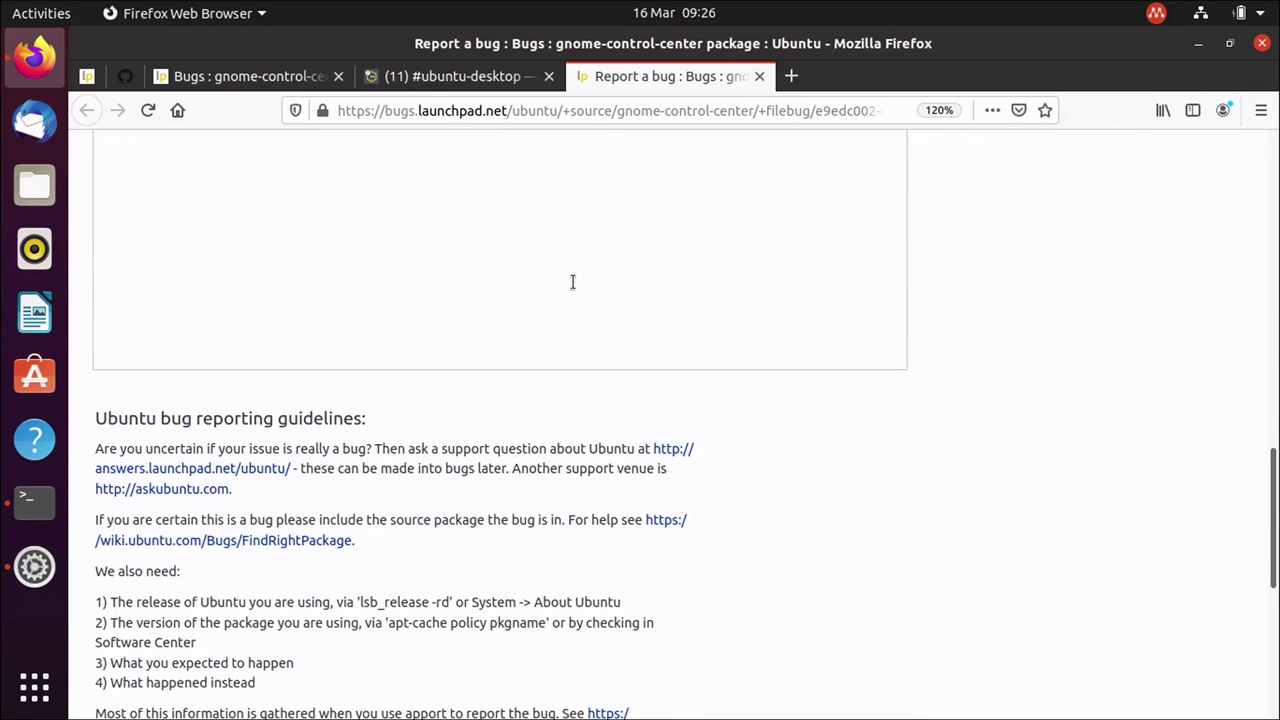
{"action": "scroll", "coordinate": [572, 281], "scroll_direction": "up", "scroll_amount": 4}
{"action": "key", "text": "Return"}
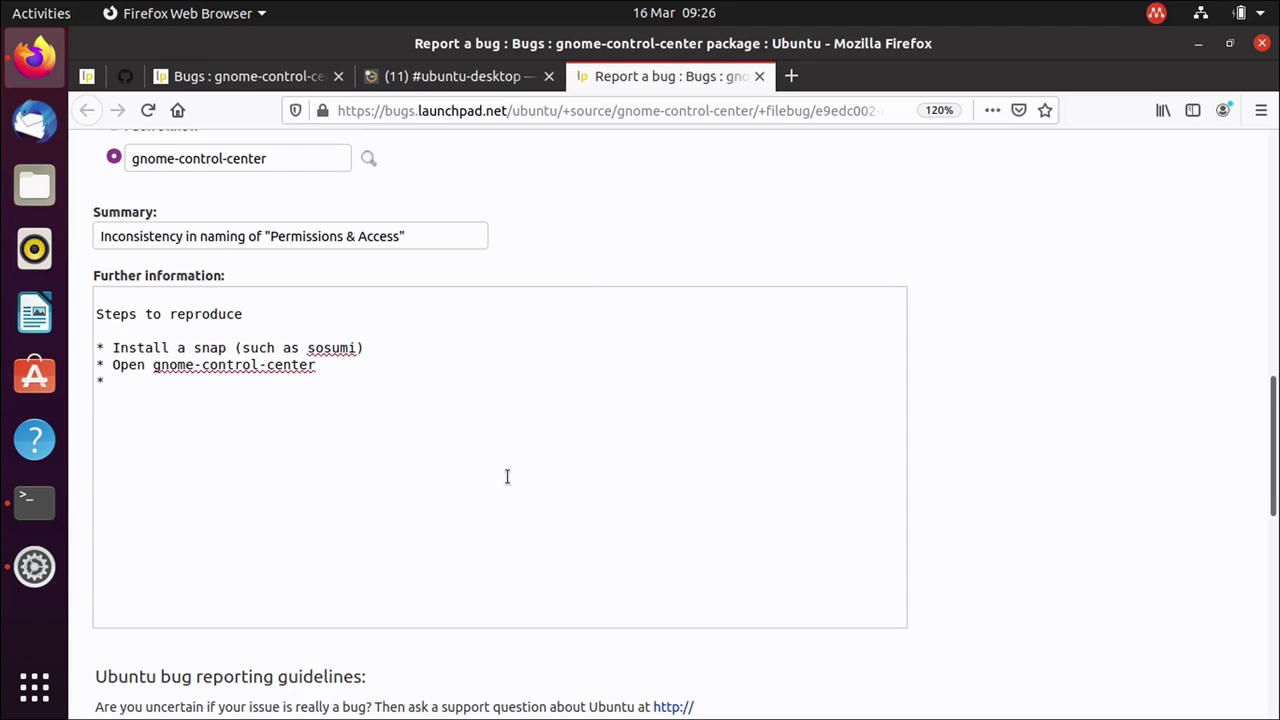
Add the search step, an Outcome heading, and Expected outcome 'All permissions should have human-readable text'.
{"action": "type", "text": "* In Applications section,"}
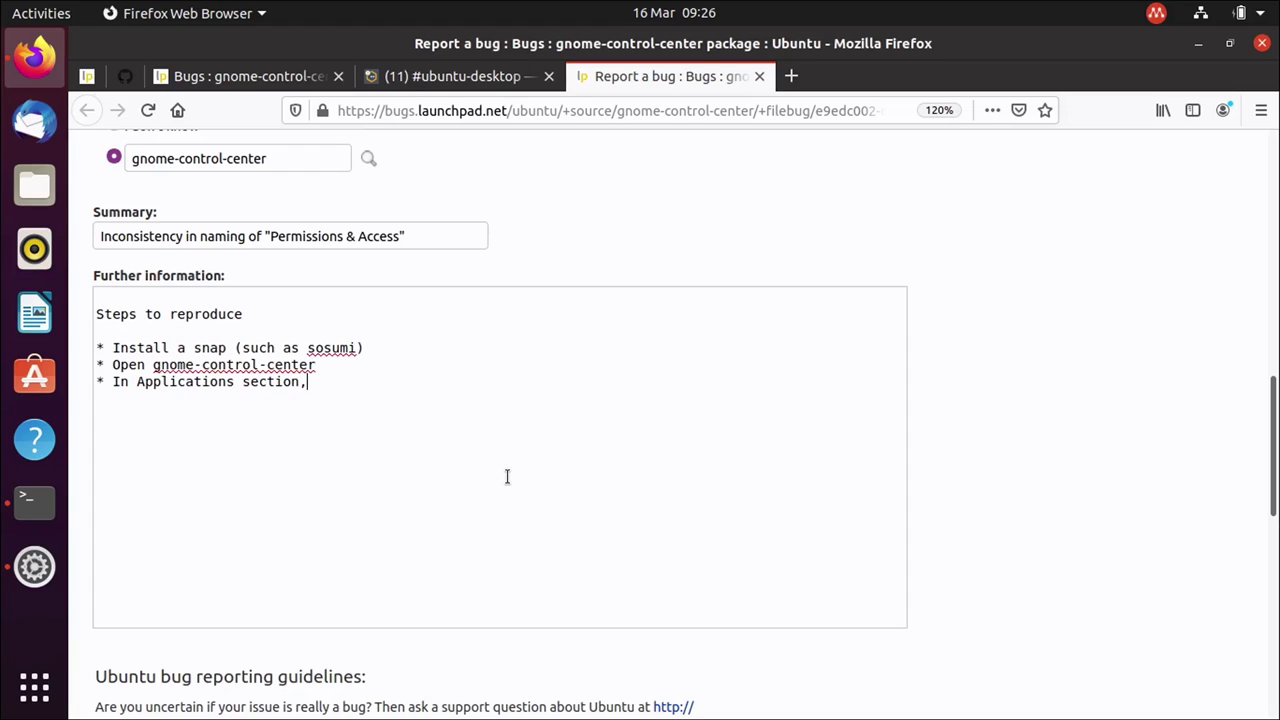
{"action": "type", "text": " search for the sna"}
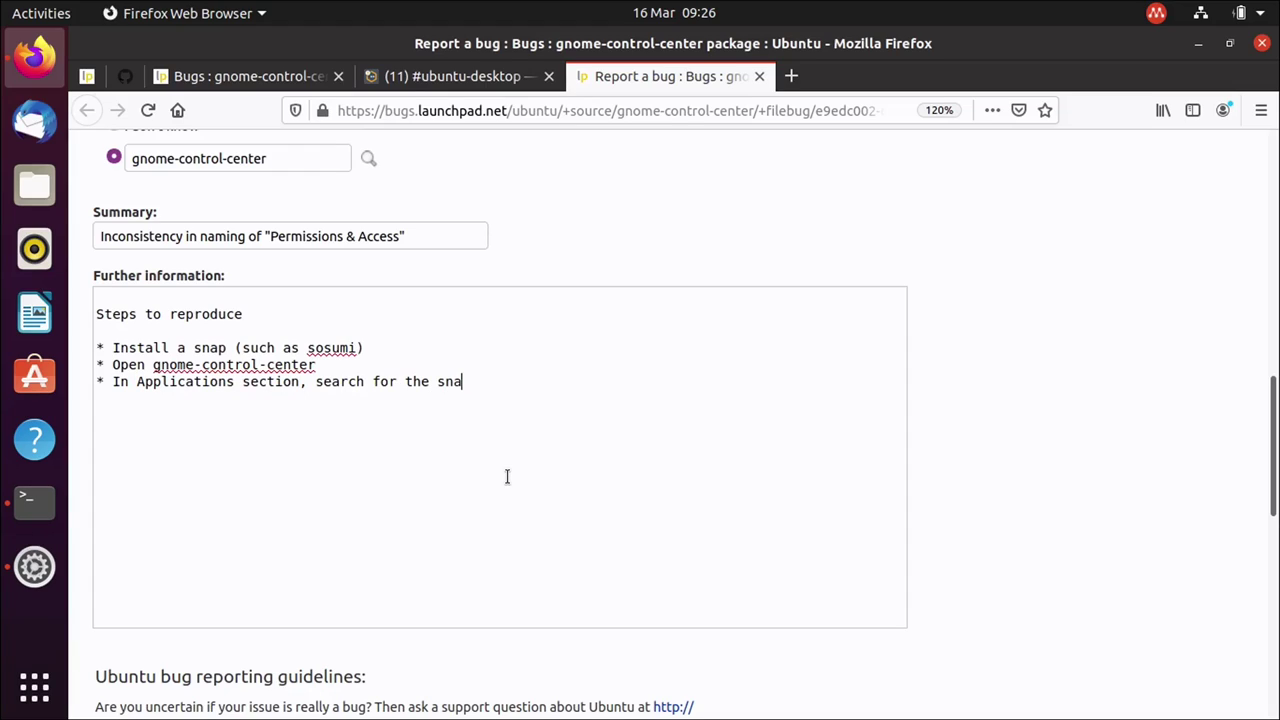
{"action": "type", "text": "p * Note the permissions are li"}
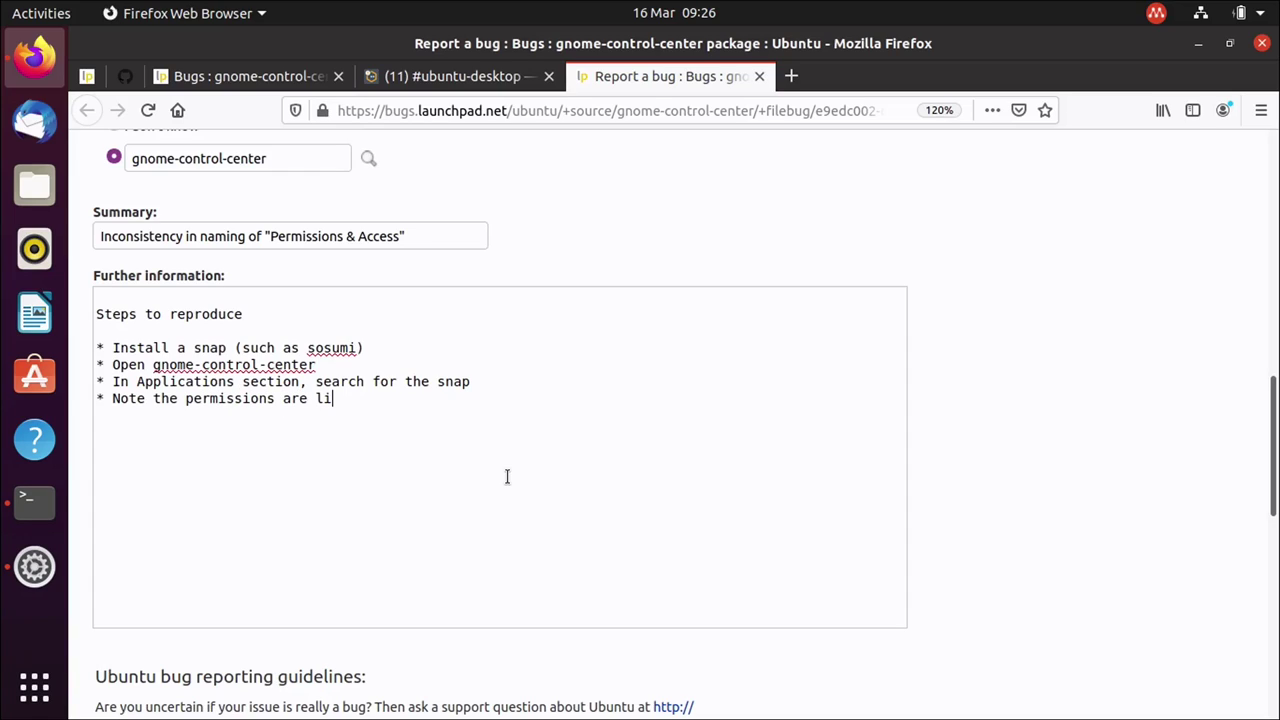
{"action": "type", "text": "sted, some with "}
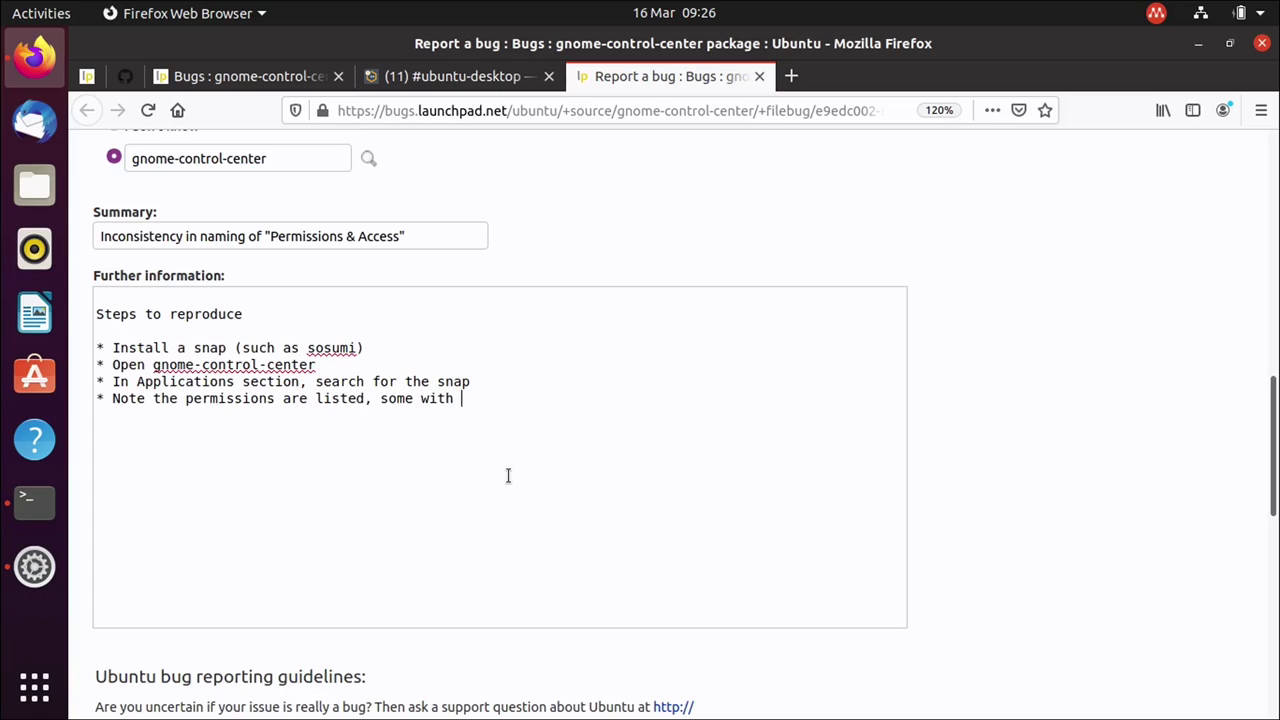
{"action": "type", "text": "descriptive text, and some "}
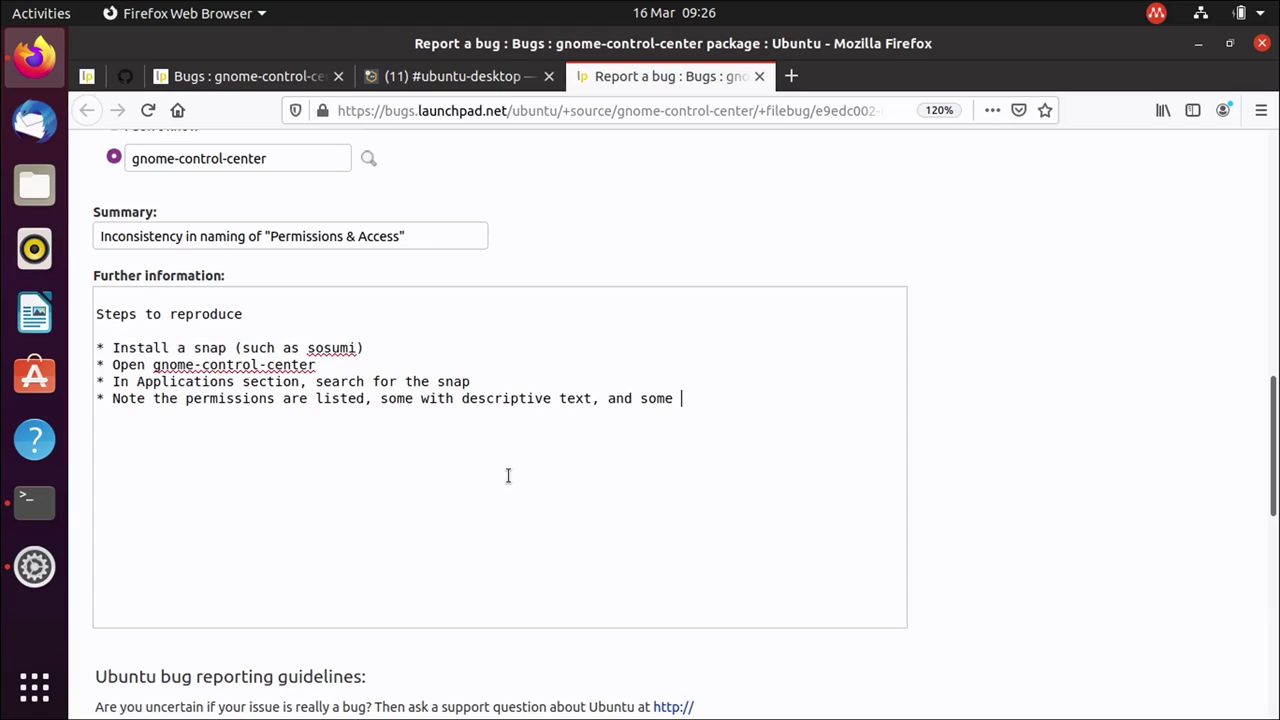
{"action": "type", "text": "with technical names"}
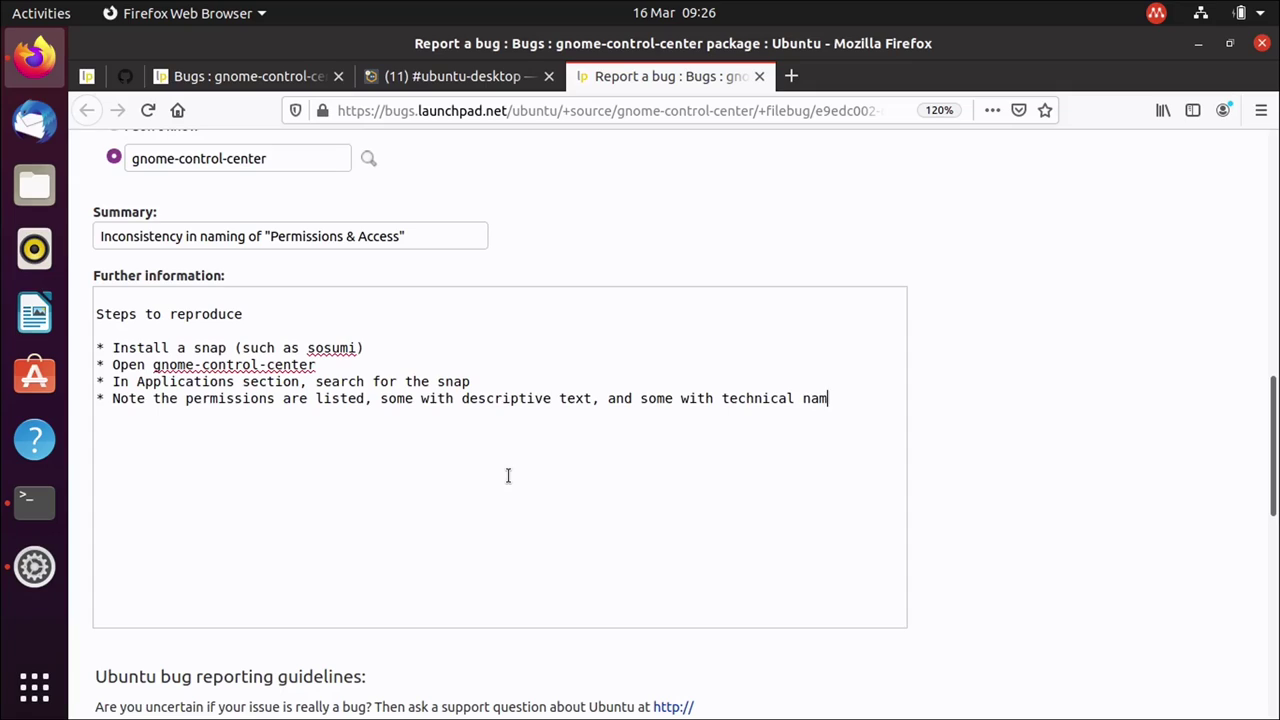
{"action": "key", "text": "Return"}
{"action": "key", "text": "Return"}
{"action": "key", "text": "Up"}
{"action": "key", "text": "Return"}
{"action": "key", "text": "Return"}
{"action": "key", "text": "Return"}
{"action": "type", "text": "Outcome"}
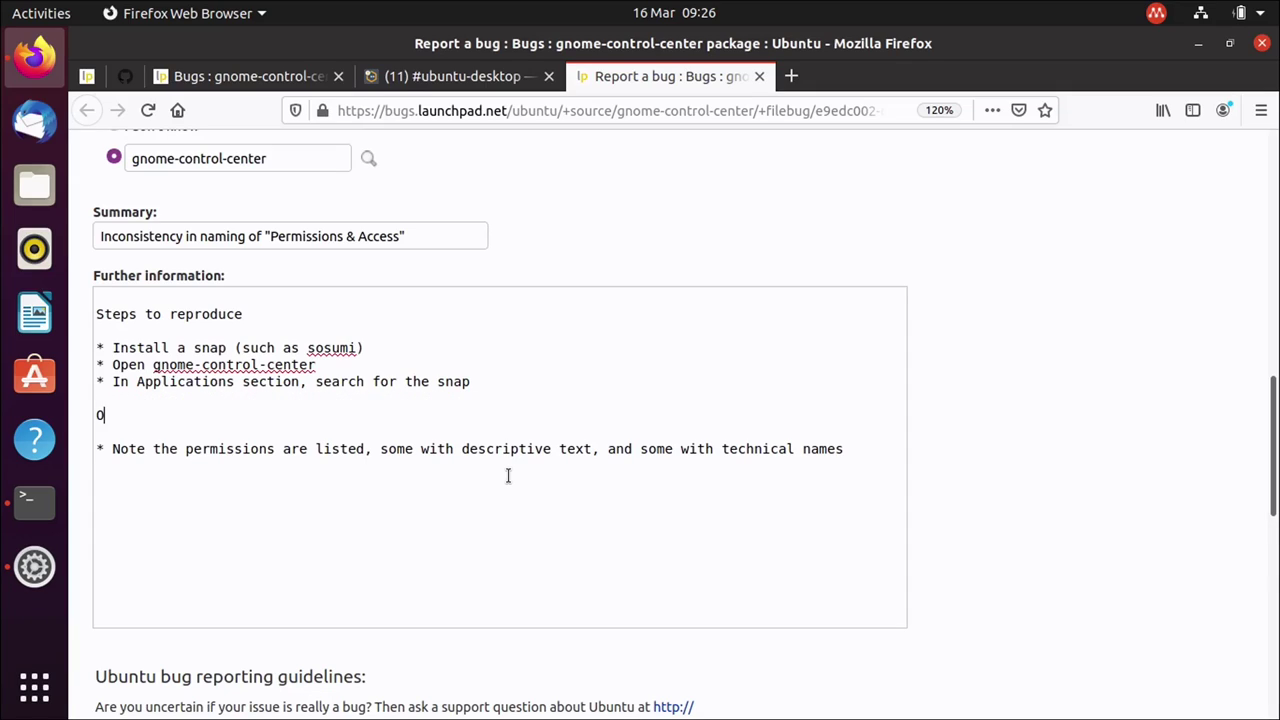
{"action": "key", "text": "Down"}
{"action": "type", "text": "Expected outcome"}
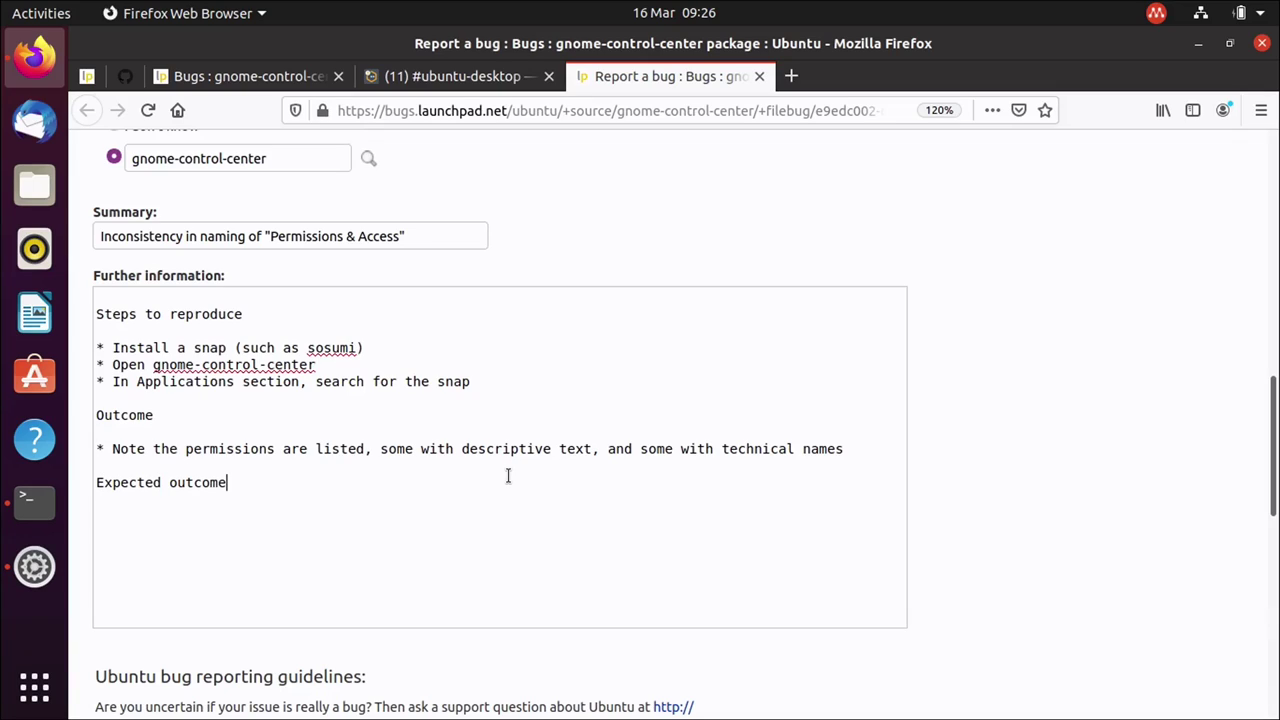
{"action": "key", "text": "Return"}
{"action": "key", "text": "Return"}
{"action": "type", "text": "* All permissions"}
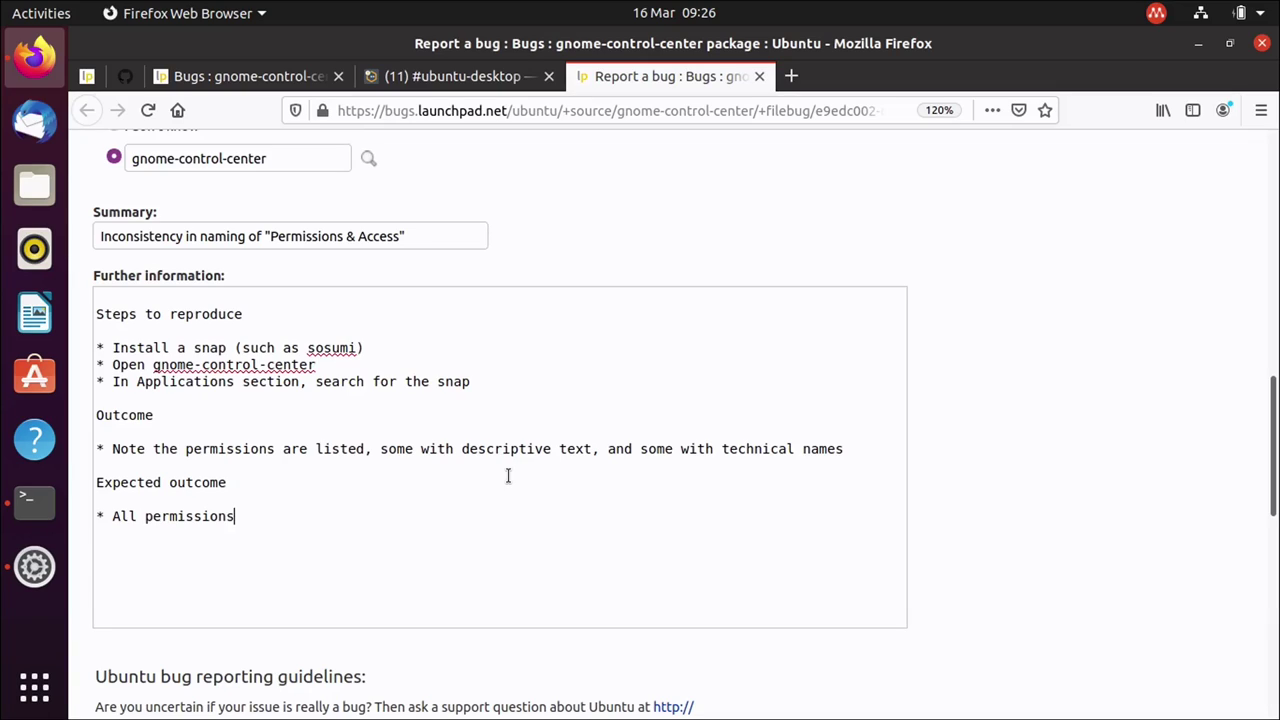
{"action": "type", "text": " should have huma"}
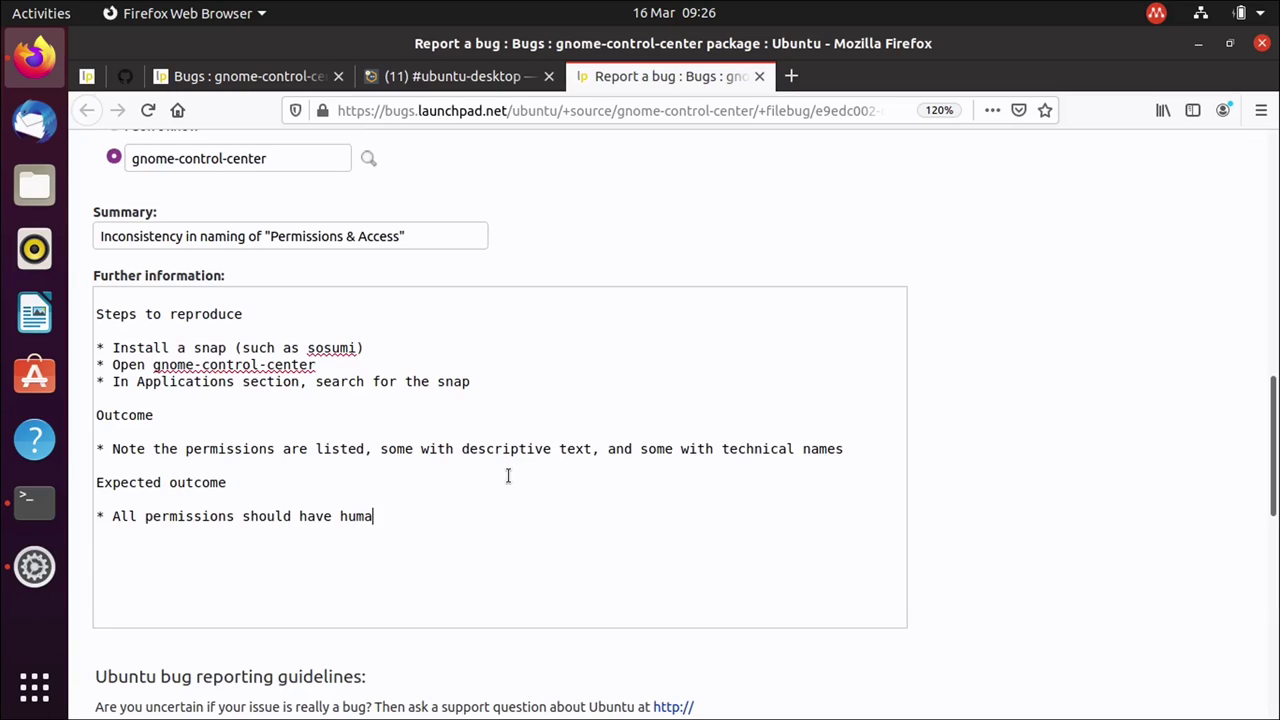
{"action": "type", "text": "n-readable text"}
Recheck sosumi's permissions in the Settings window, then return to the bug form.
{"action": "left_click", "coordinate": [1197, 43]}
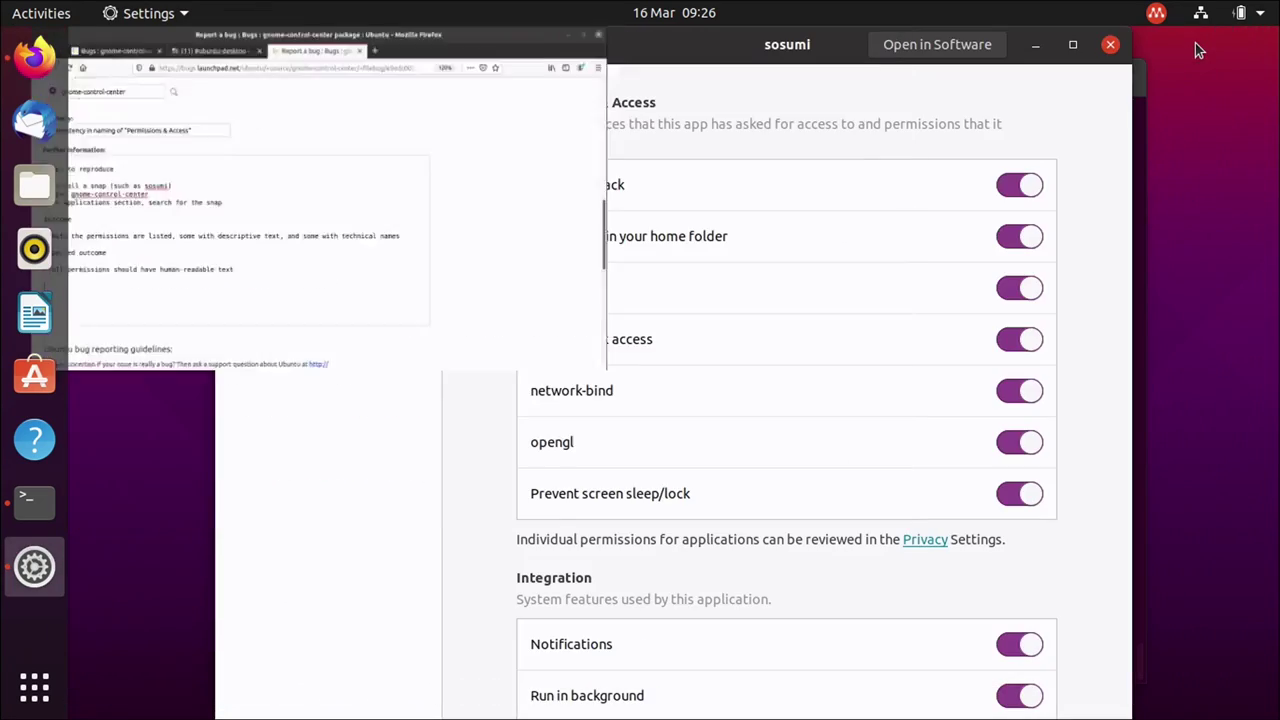
{"action": "left_click_drag", "start_coordinate": [690, 48], "coordinate": [682, 48]}
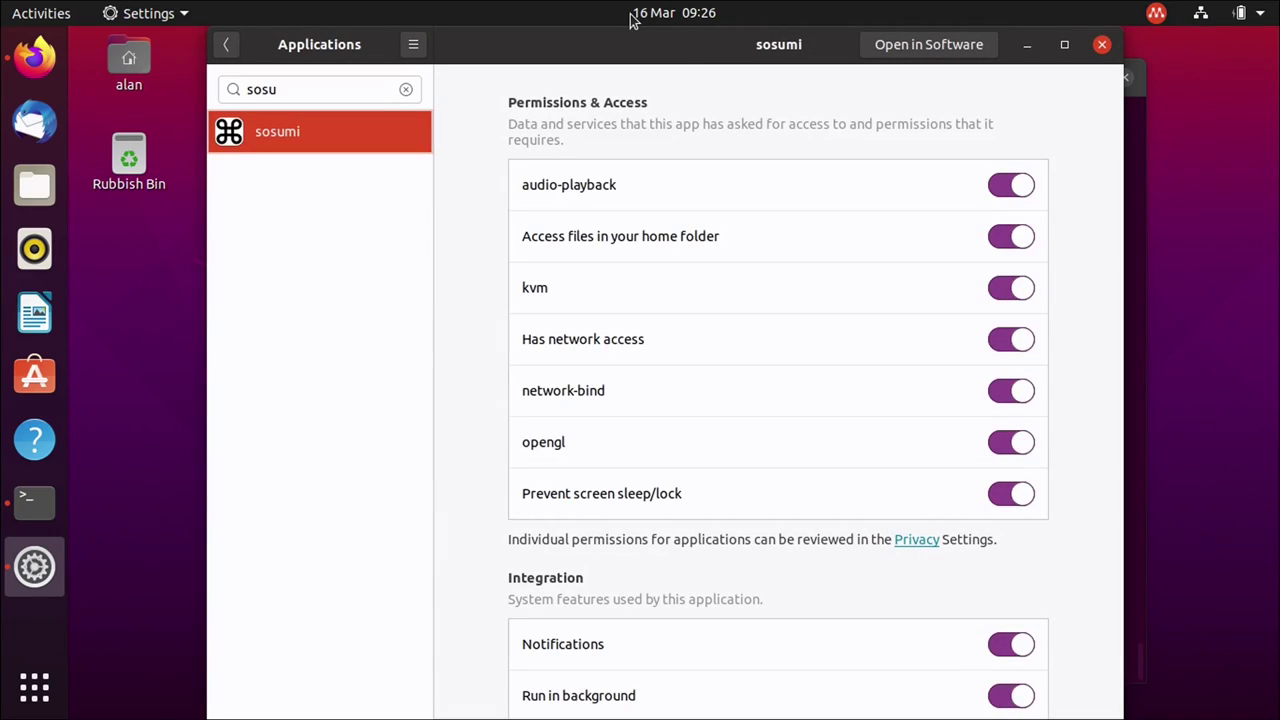
{"action": "left_click", "coordinate": [1027, 44]}
{"action": "left_click", "coordinate": [12, 40]}
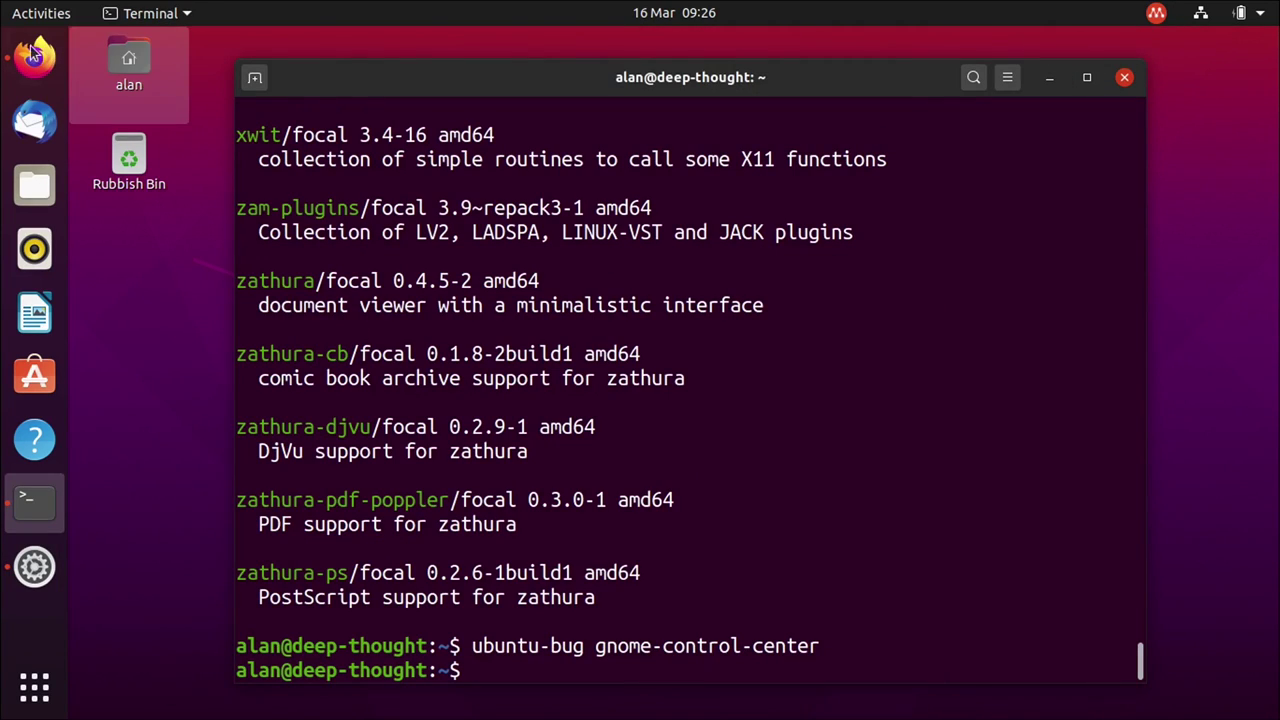
{"action": "scroll", "coordinate": [381, 640], "scroll_direction": "down", "scroll_amount": 5}
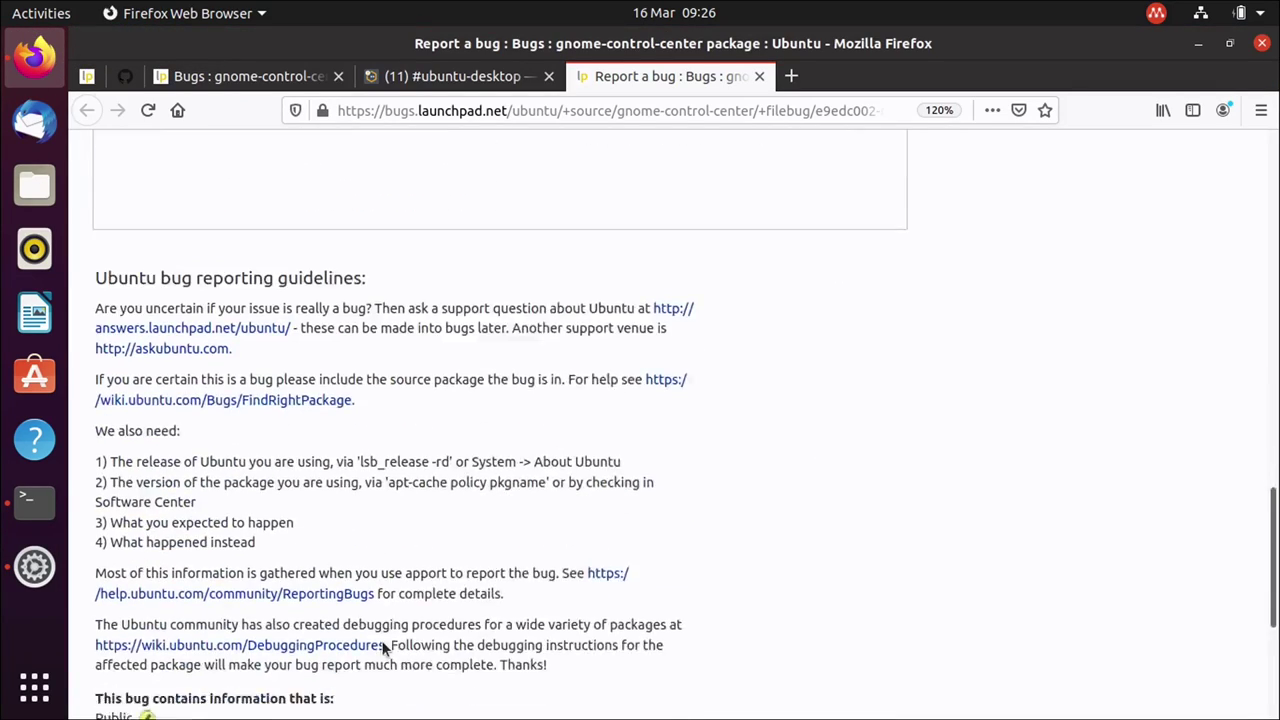
{"action": "scroll", "coordinate": [381, 649], "scroll_direction": "down", "scroll_amount": 3}
{"action": "left_click", "coordinate": [158, 442]}
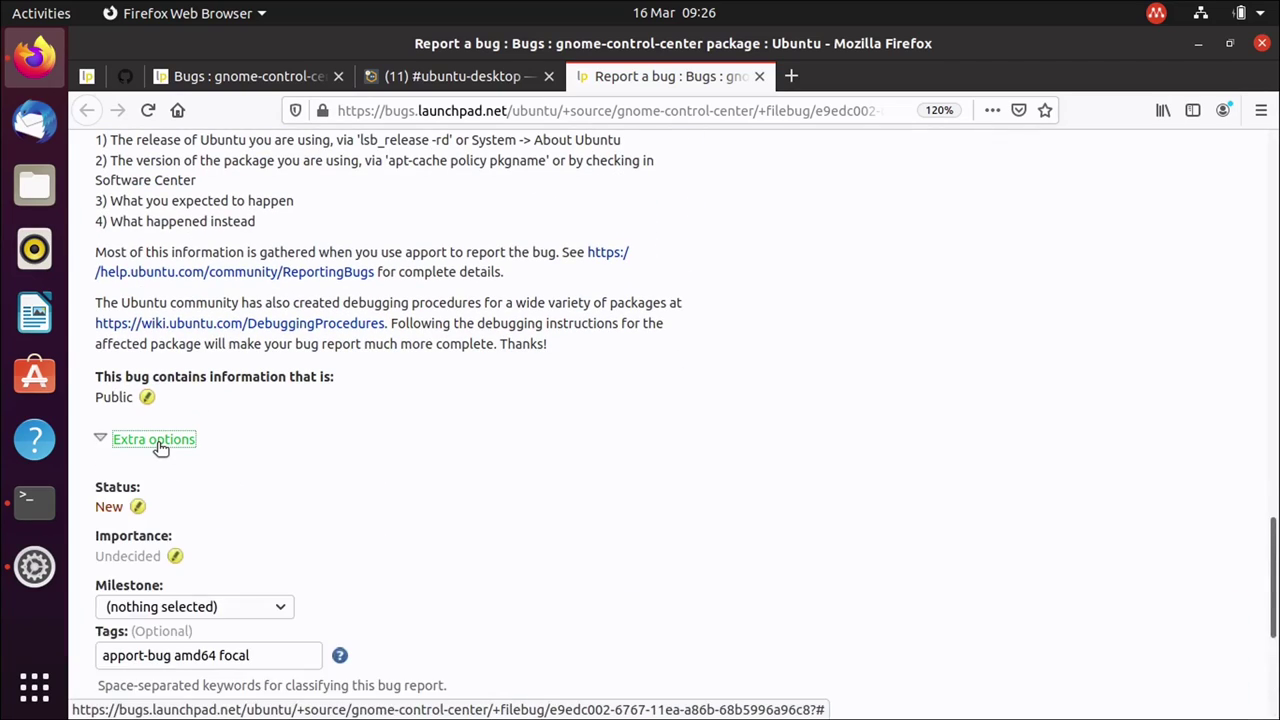
{"action": "scroll", "coordinate": [160, 447], "scroll_direction": "down", "scroll_amount": 5}
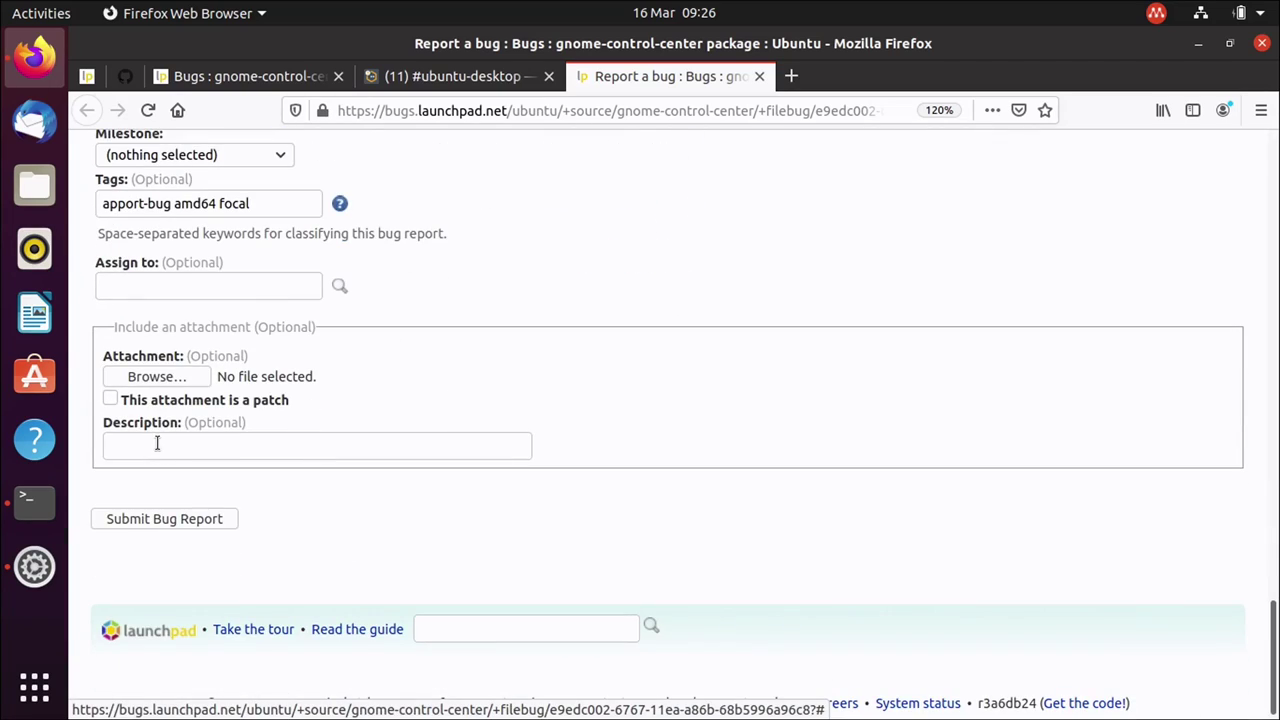
{"action": "left_click", "coordinate": [165, 378]}
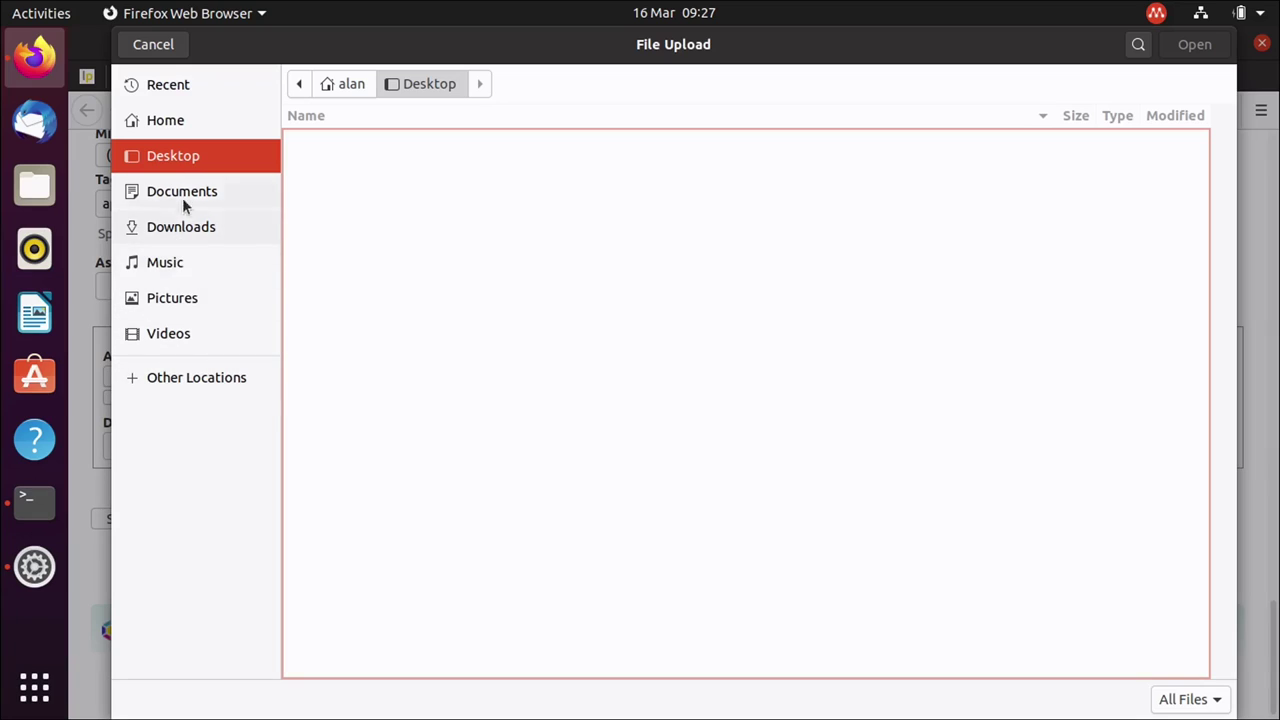
{"action": "left_click", "coordinate": [206, 298]}
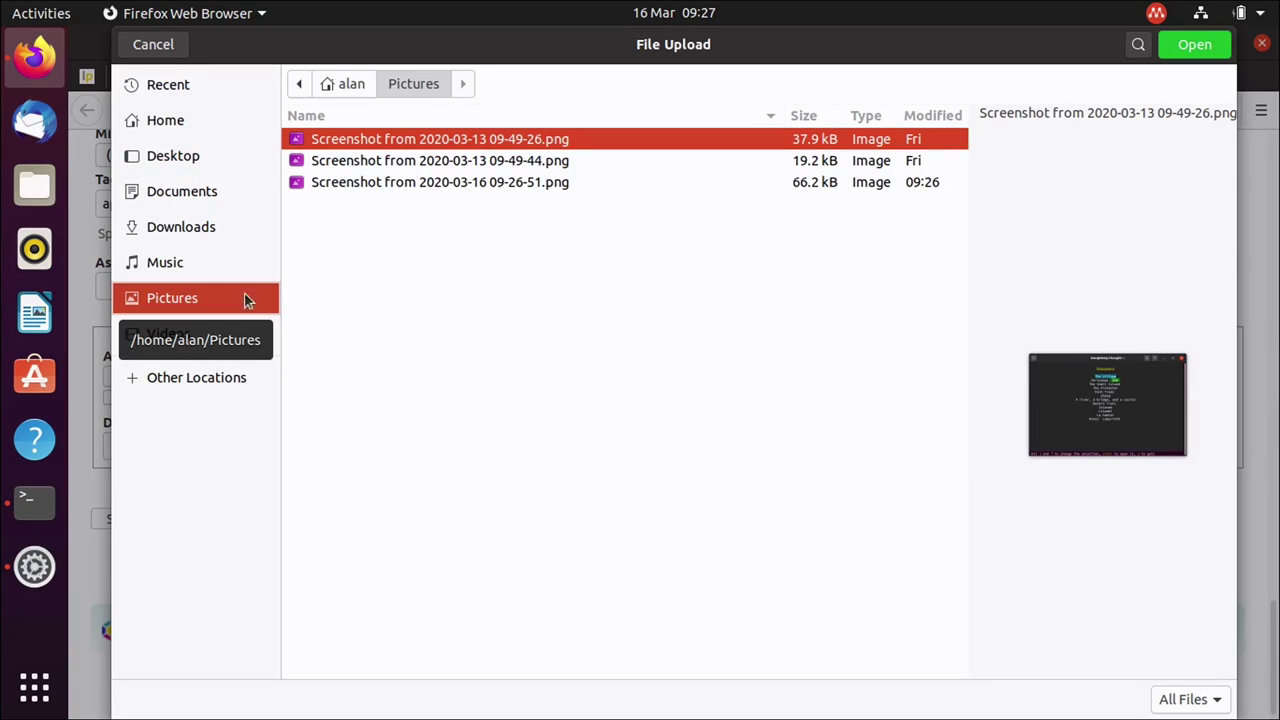
{"action": "left_click", "coordinate": [538, 181]}
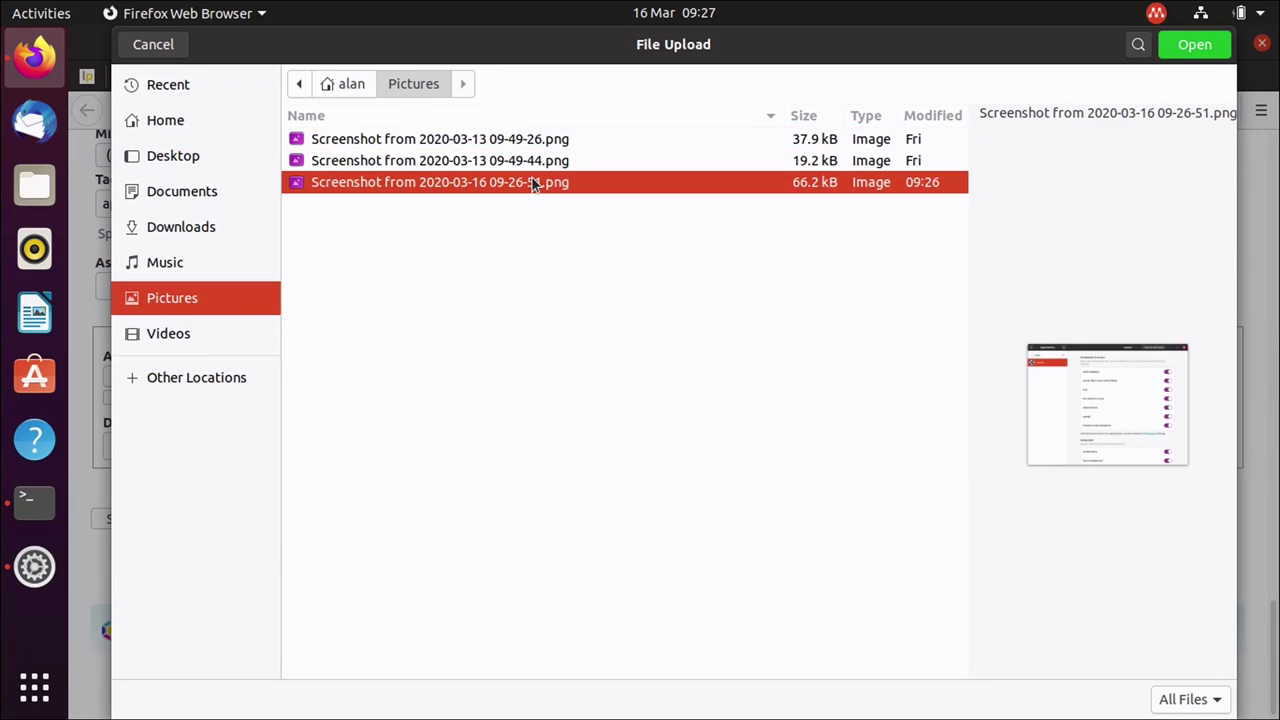
{"action": "left_click", "coordinate": [1188, 48]}
{"action": "scroll", "coordinate": [701, 397], "scroll_direction": "up", "scroll_amount": 15}
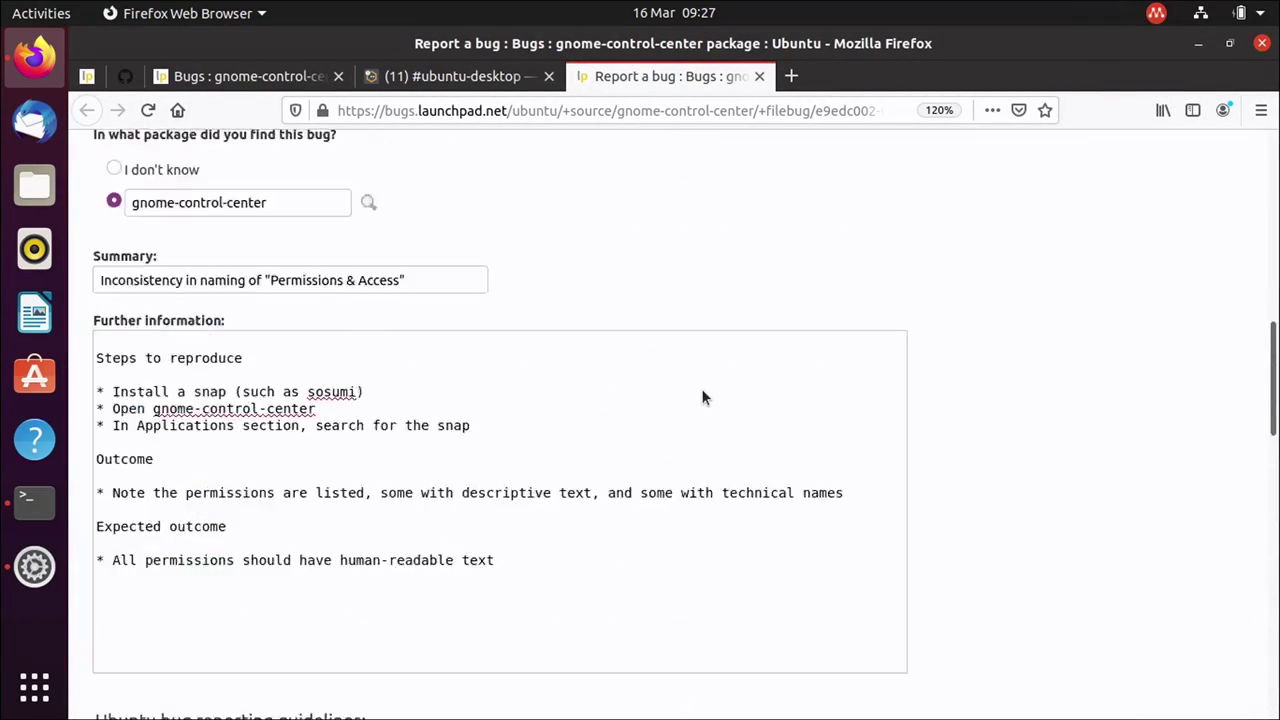
{"action": "scroll", "coordinate": [701, 397], "scroll_direction": "down", "scroll_amount": 10}
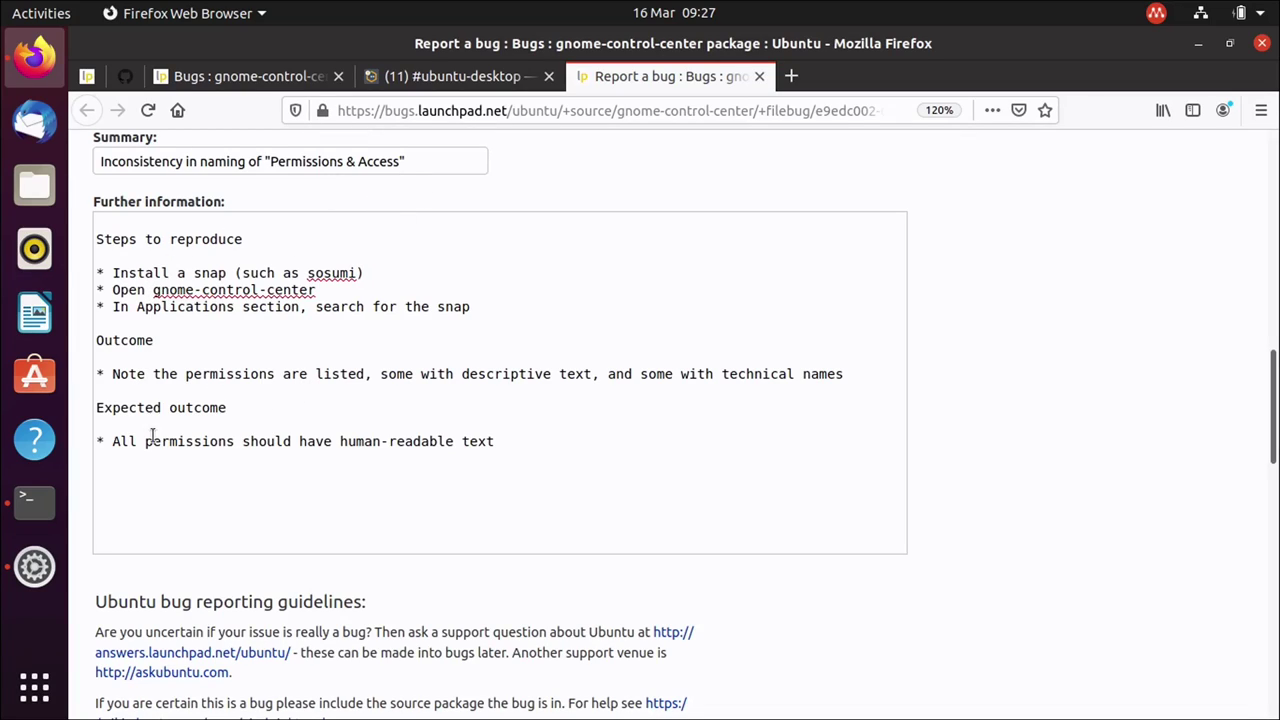
{"action": "scroll", "coordinate": [323, 451], "scroll_direction": "down", "scroll_amount": 5}
{"action": "scroll", "coordinate": [600, 685], "scroll_direction": "down", "scroll_amount": 5}
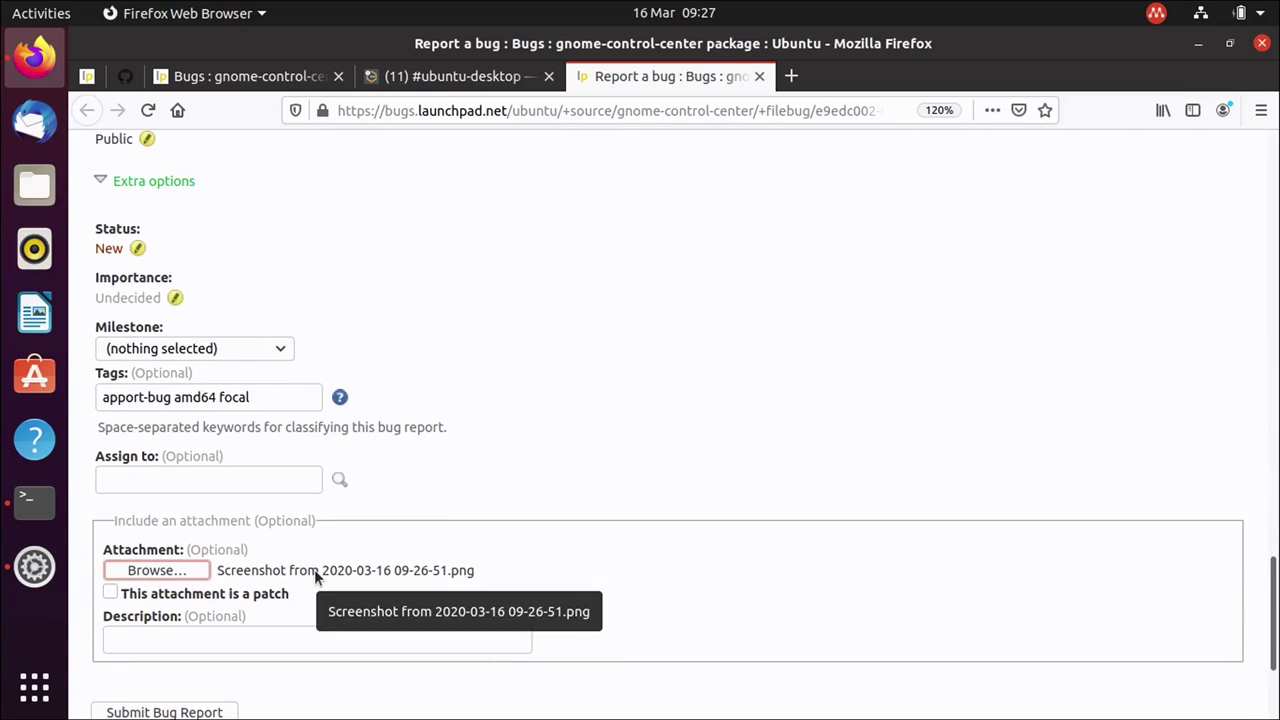
{"action": "scroll", "coordinate": [600, 345], "scroll_direction": "down", "scroll_amount": 2}
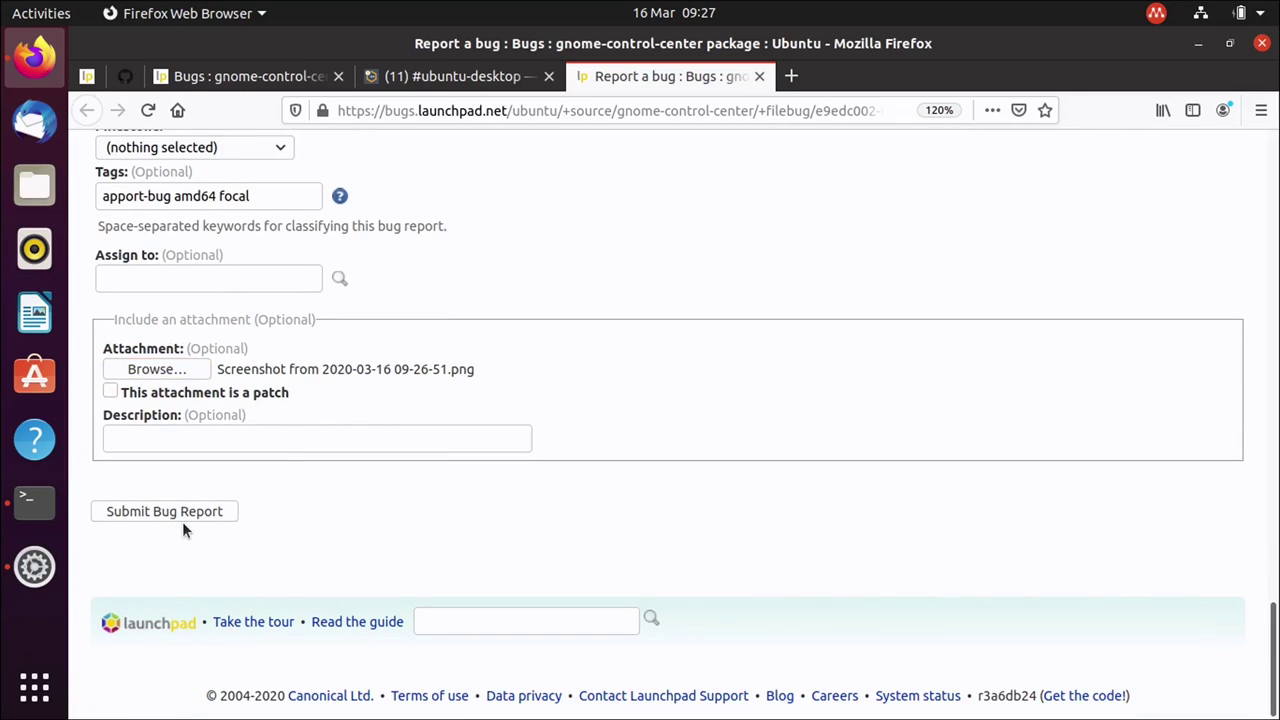
Submit the gnome-control-center report and review bug #1867598's description, screenshot and apport attachments.
{"action": "left_click", "coordinate": [182, 519]}
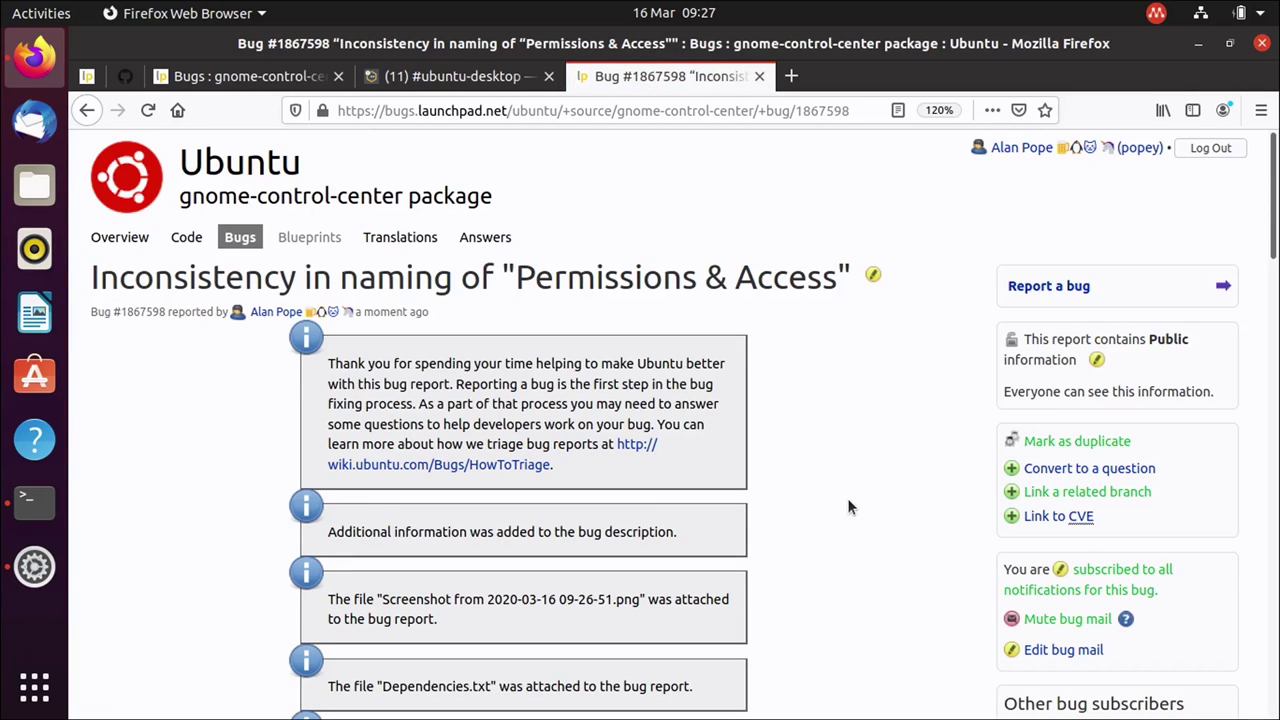
{"action": "scroll", "coordinate": [848, 562], "scroll_direction": "down", "scroll_amount": 3}
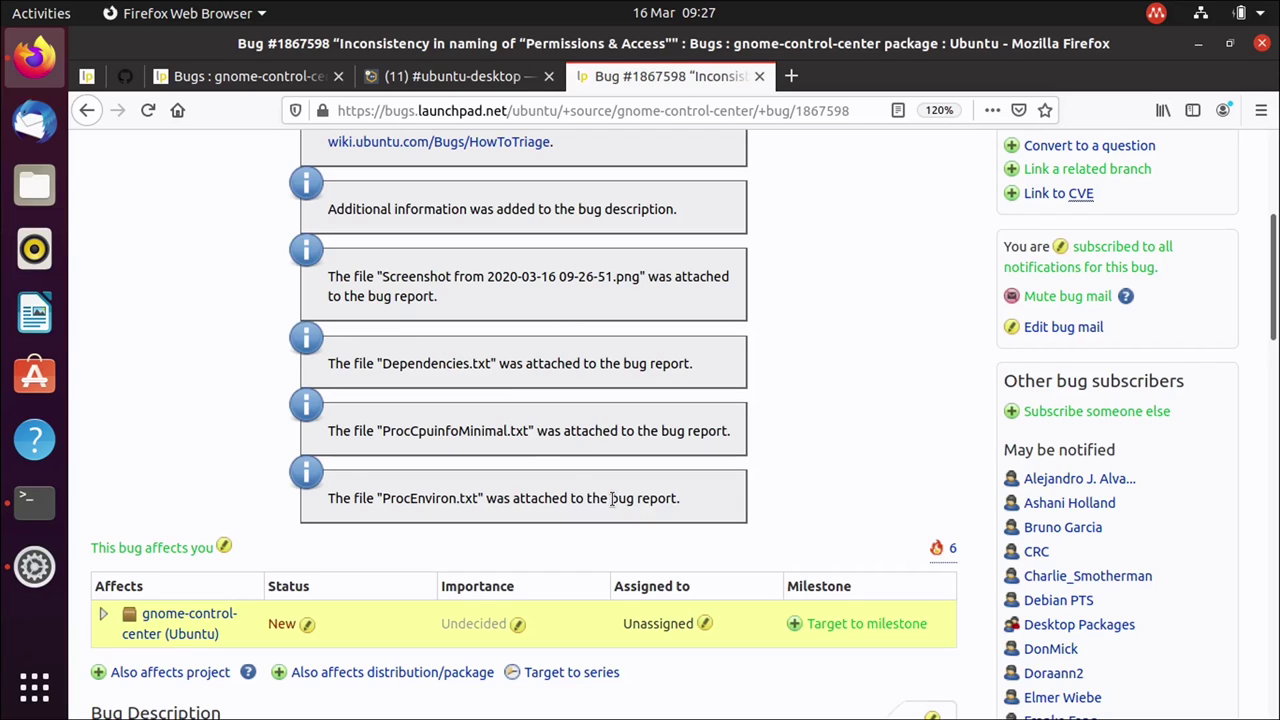
{"action": "scroll", "coordinate": [600, 600], "scroll_direction": "down", "scroll_amount": 4}
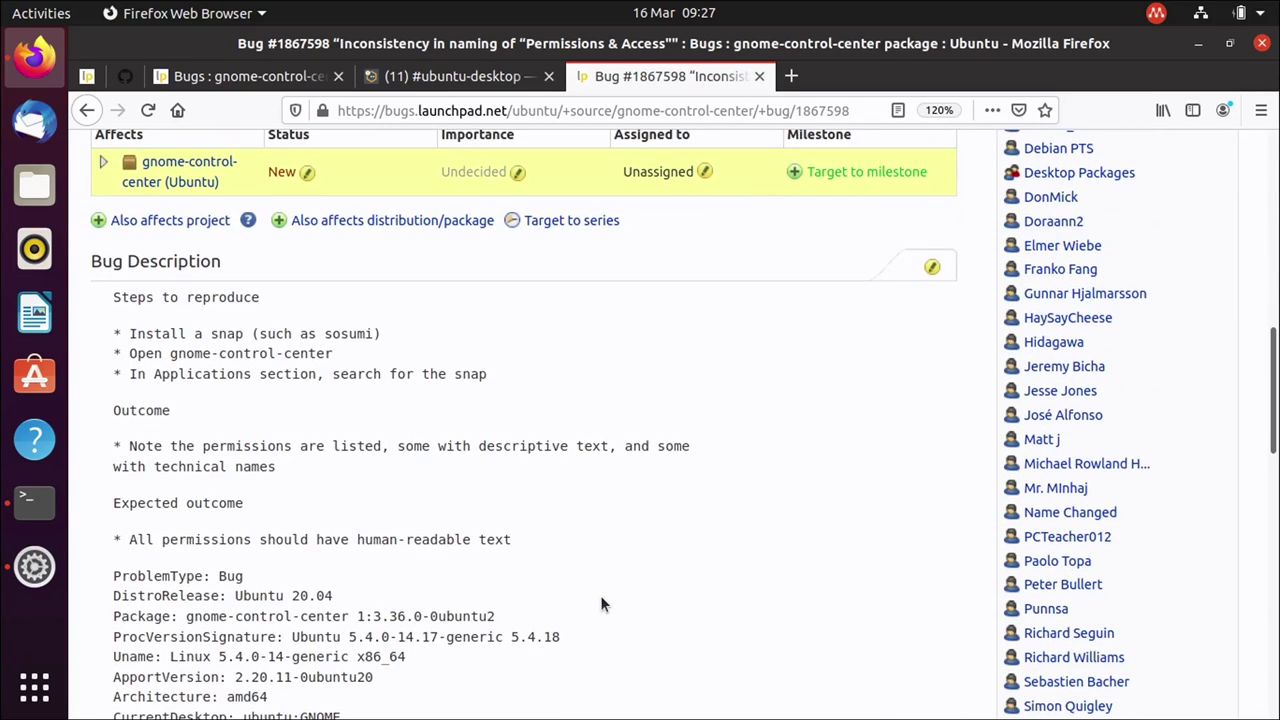
{"action": "scroll", "coordinate": [600, 603], "scroll_direction": "up", "scroll_amount": 1}
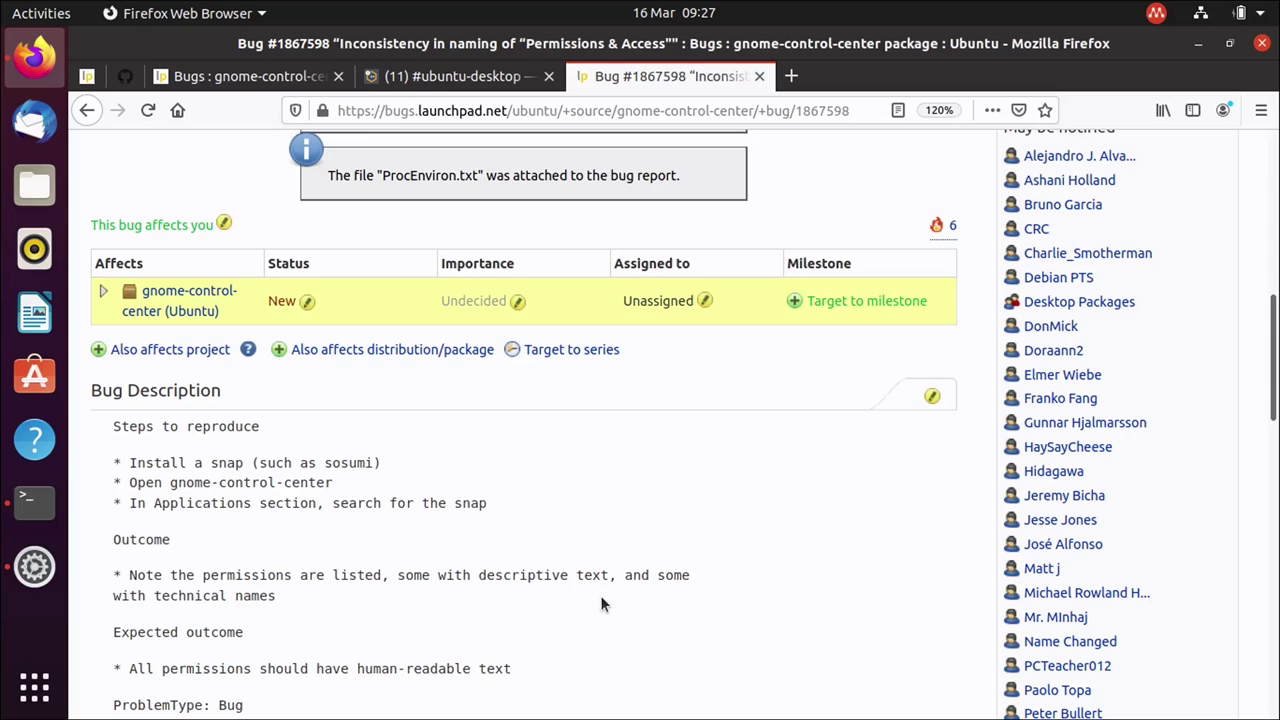
{"action": "left_click", "coordinate": [464, 80]}
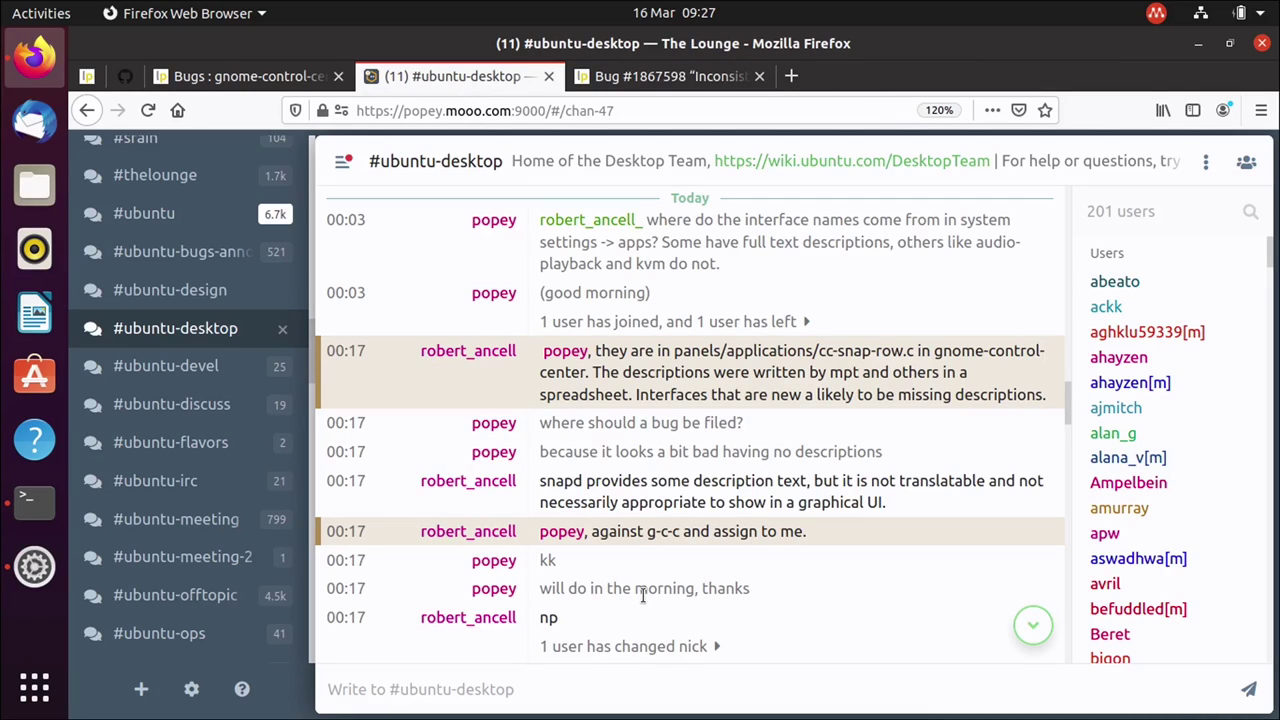
{"action": "left_click_drag", "start_coordinate": [710, 531], "coordinate": [822, 537]}
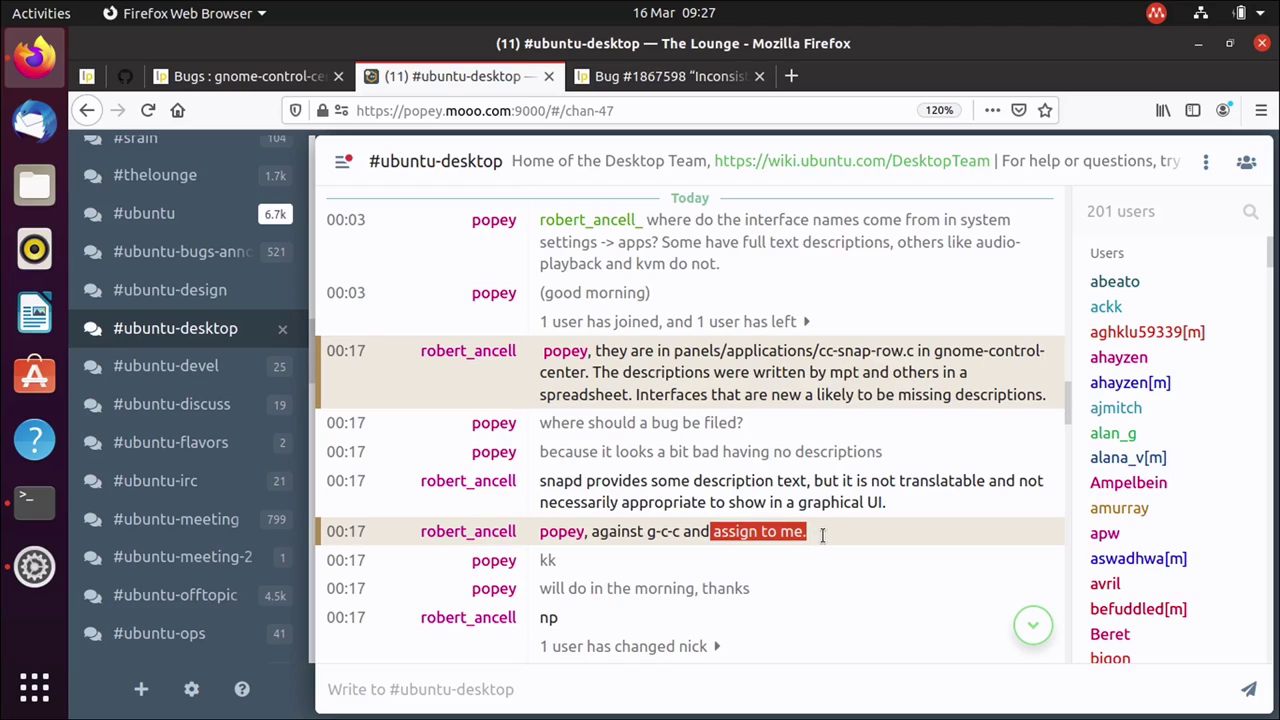
{"action": "left_click", "coordinate": [665, 78]}
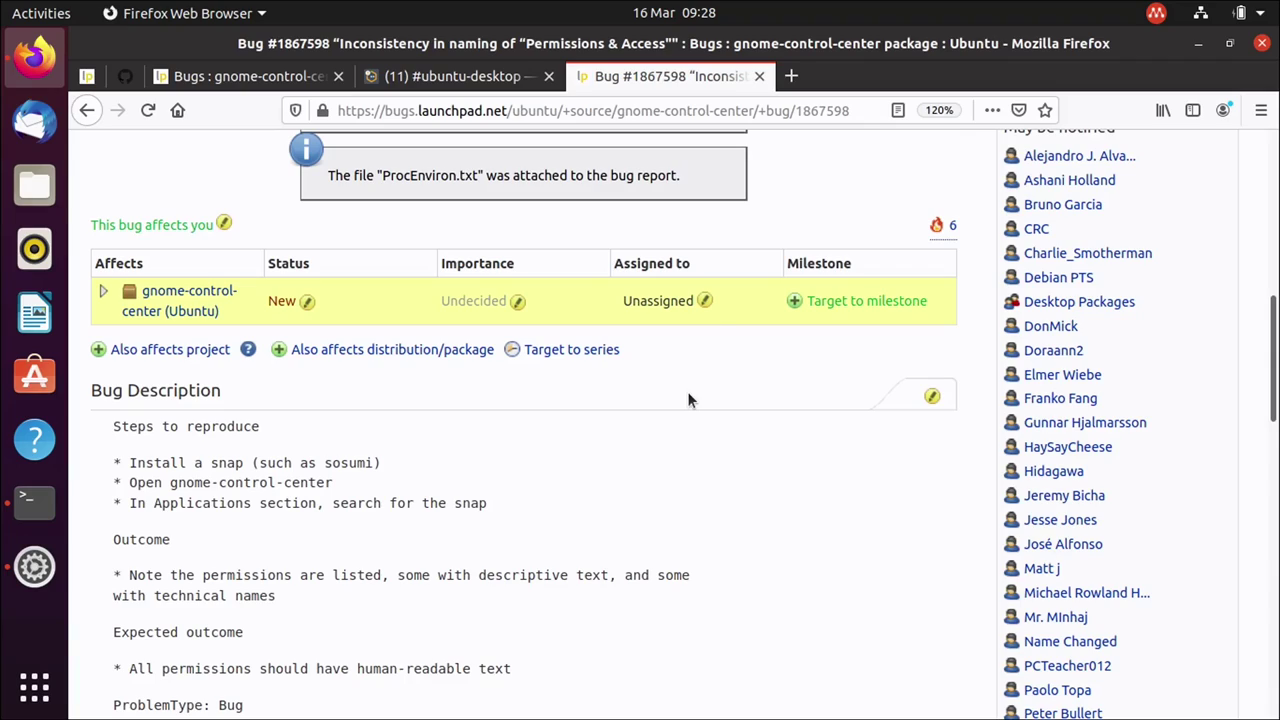
Set bug #1867598's assignee to the requesting developer, found by searching his name.
{"action": "left_click", "coordinate": [704, 301]}
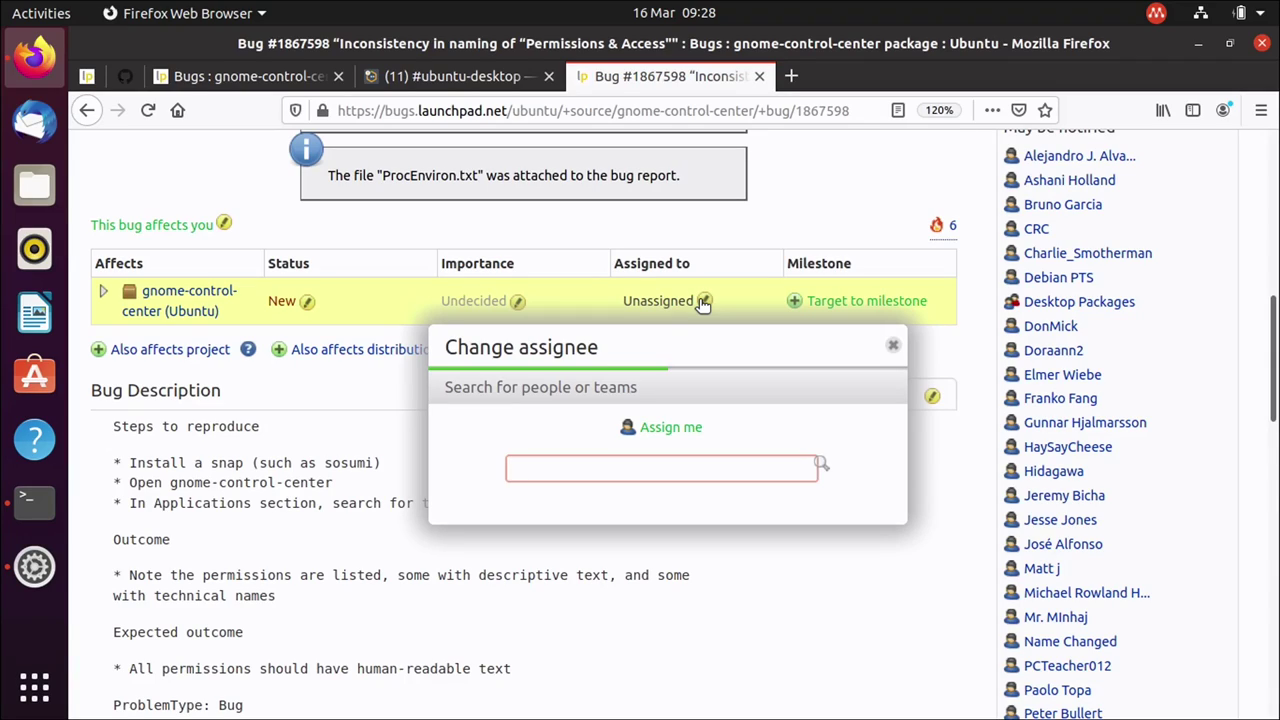
{"action": "type", "text": "robert ancell"}
{"action": "key", "text": "Return"}
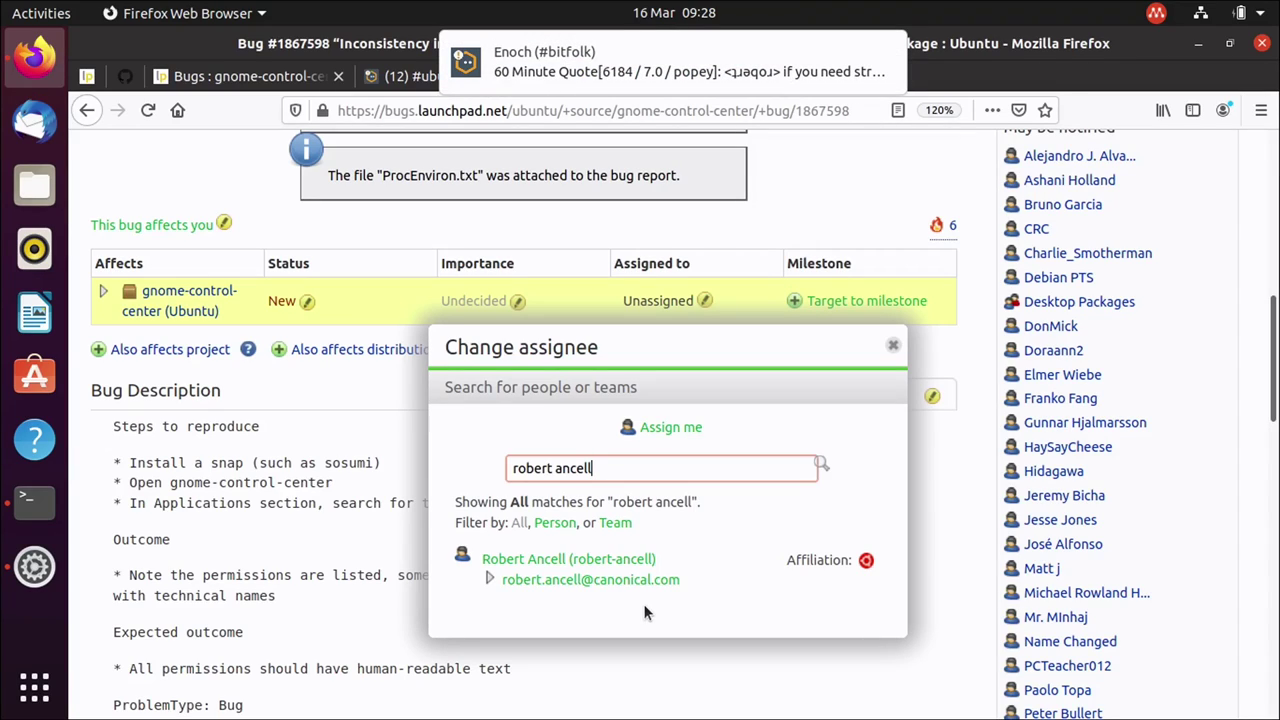
{"action": "left_click", "coordinate": [606, 567]}
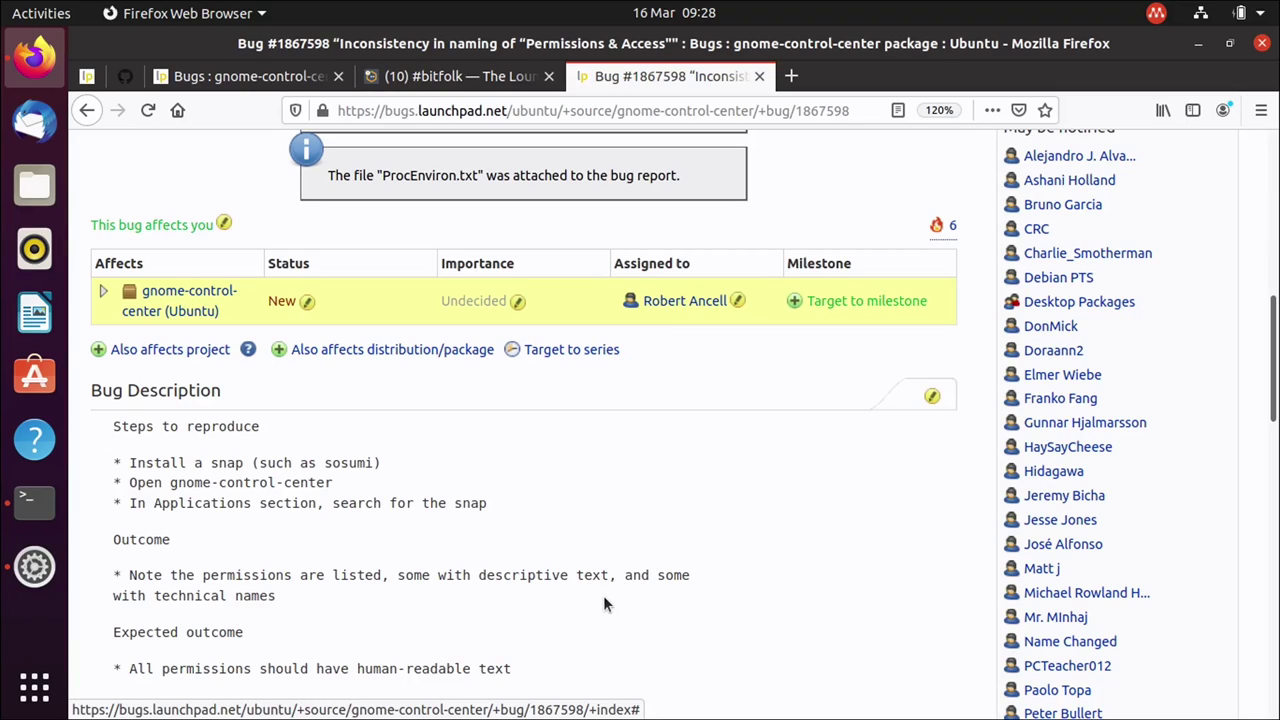
Minimize Firefox and close the Terminal window, leaving the empty desktop.
{"action": "scroll", "coordinate": [603, 604], "scroll_direction": "down", "scroll_amount": 2}
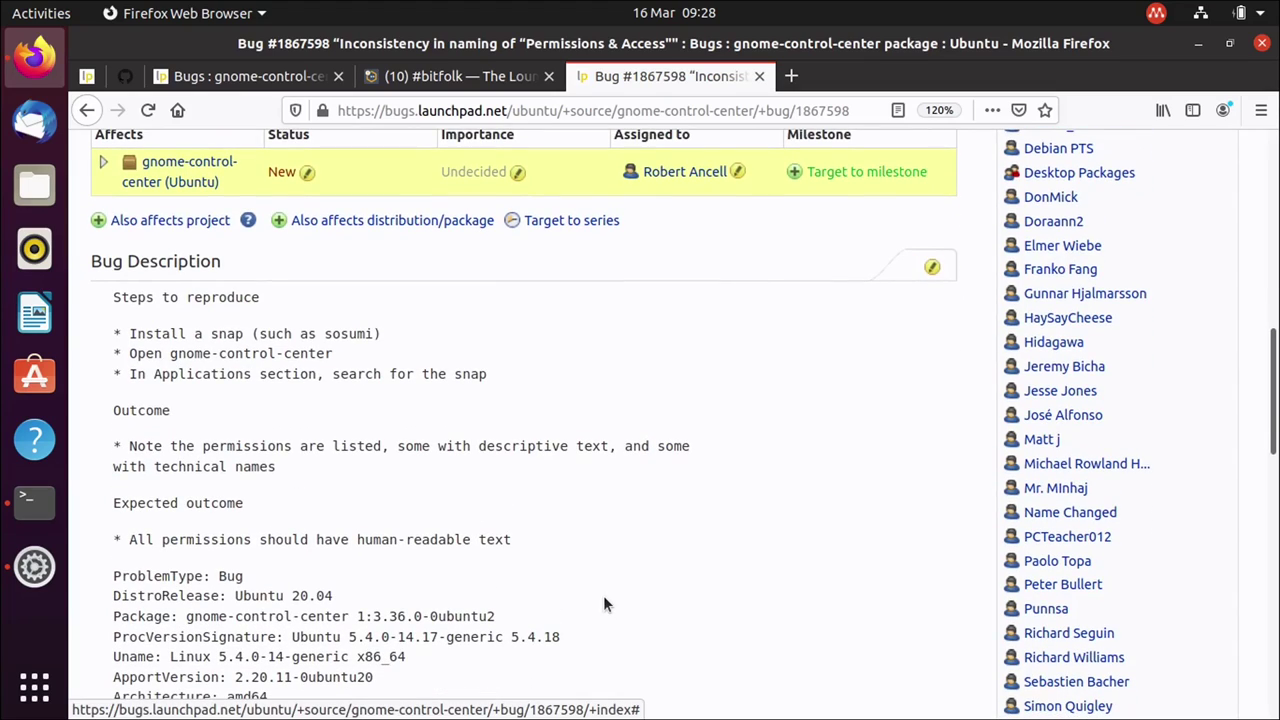
{"action": "scroll", "coordinate": [603, 604], "scroll_direction": "down", "scroll_amount": 3}
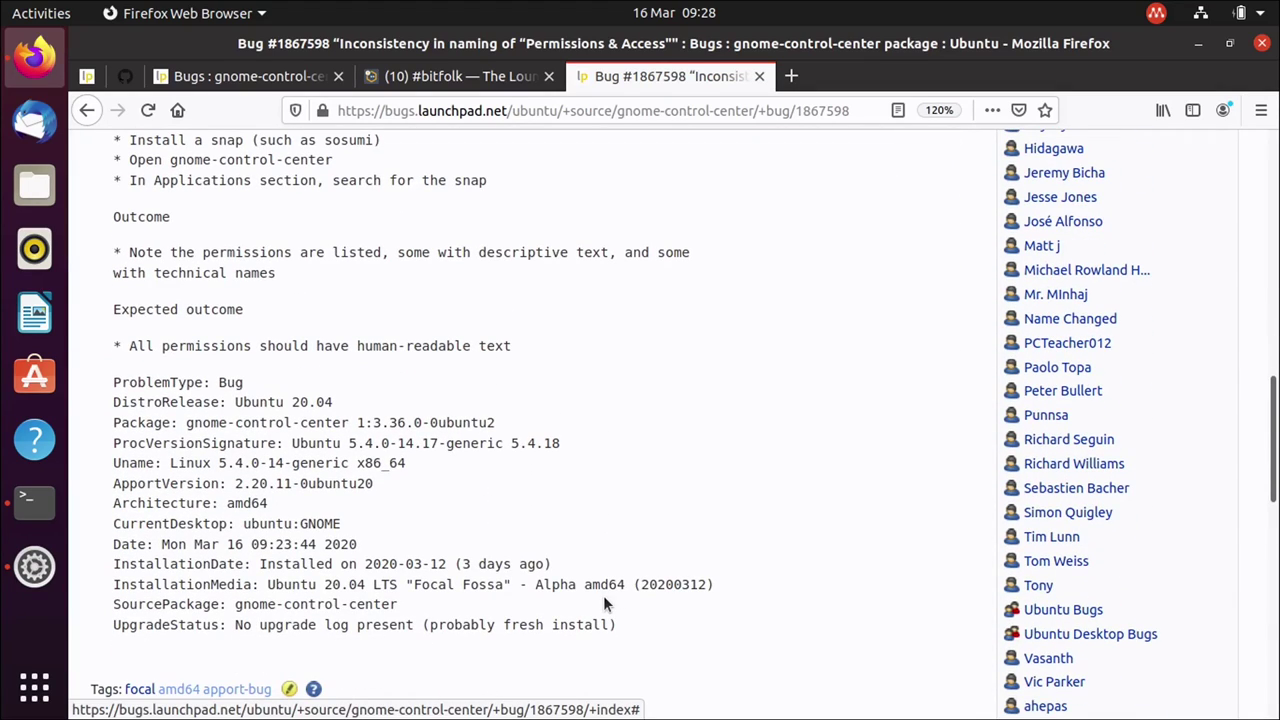
{"action": "scroll", "coordinate": [603, 604], "scroll_direction": "up", "scroll_amount": 15}
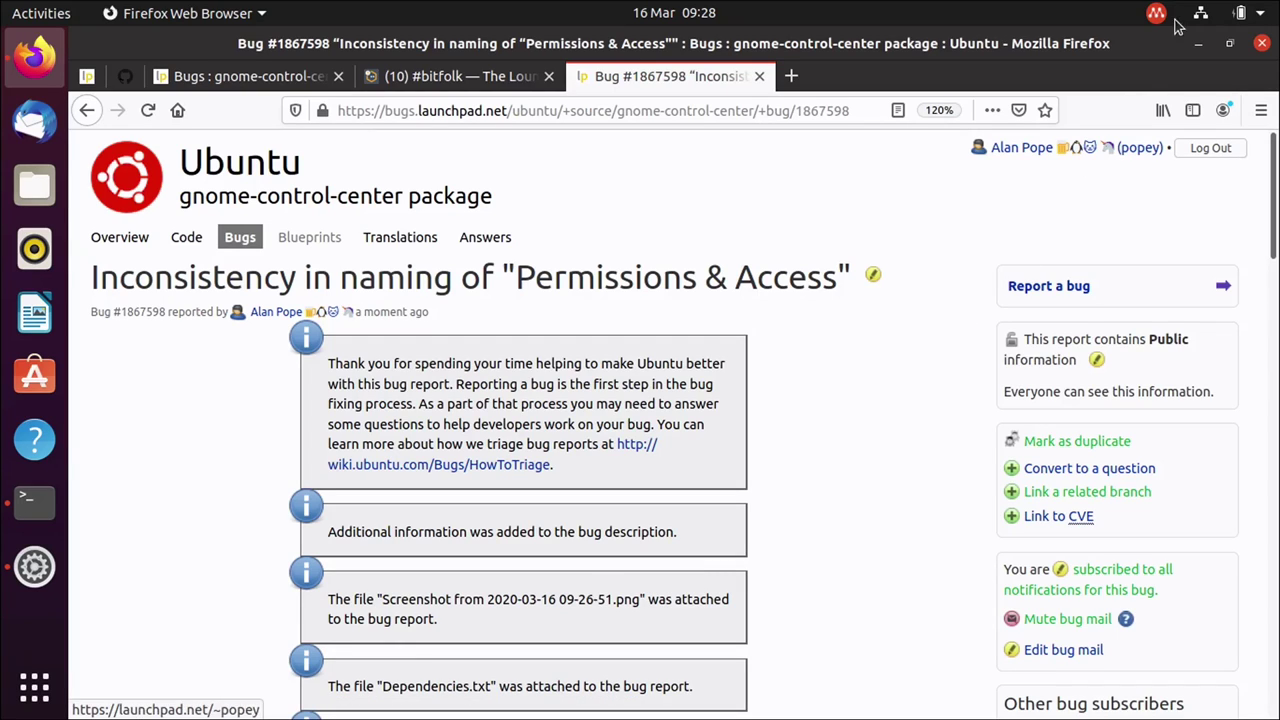
{"action": "left_click", "coordinate": [1199, 44]}
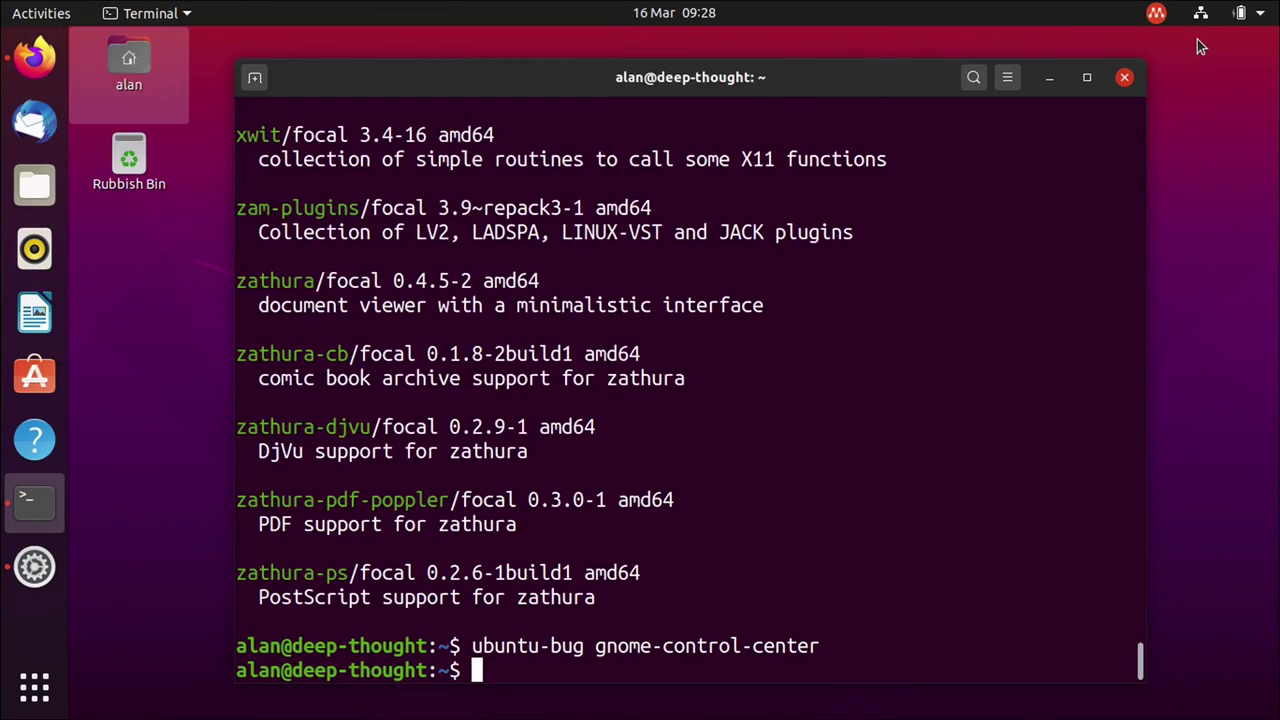
{"action": "left_click", "coordinate": [1123, 78]}
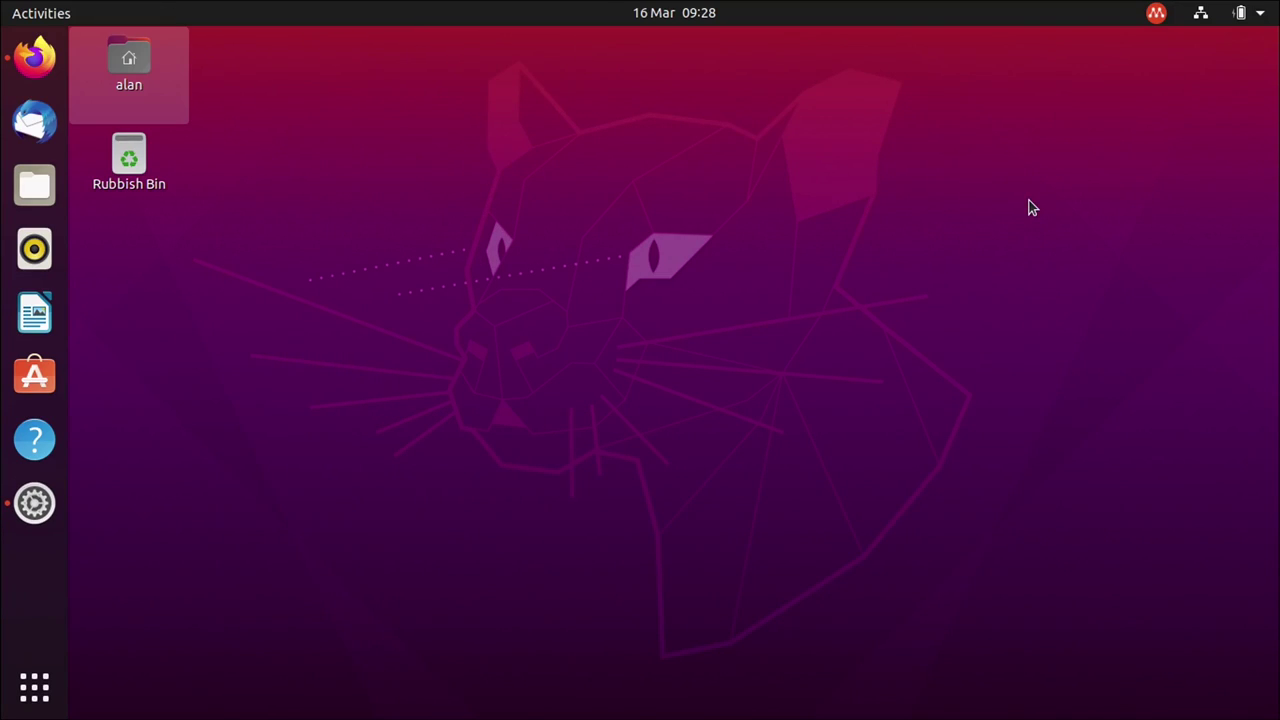